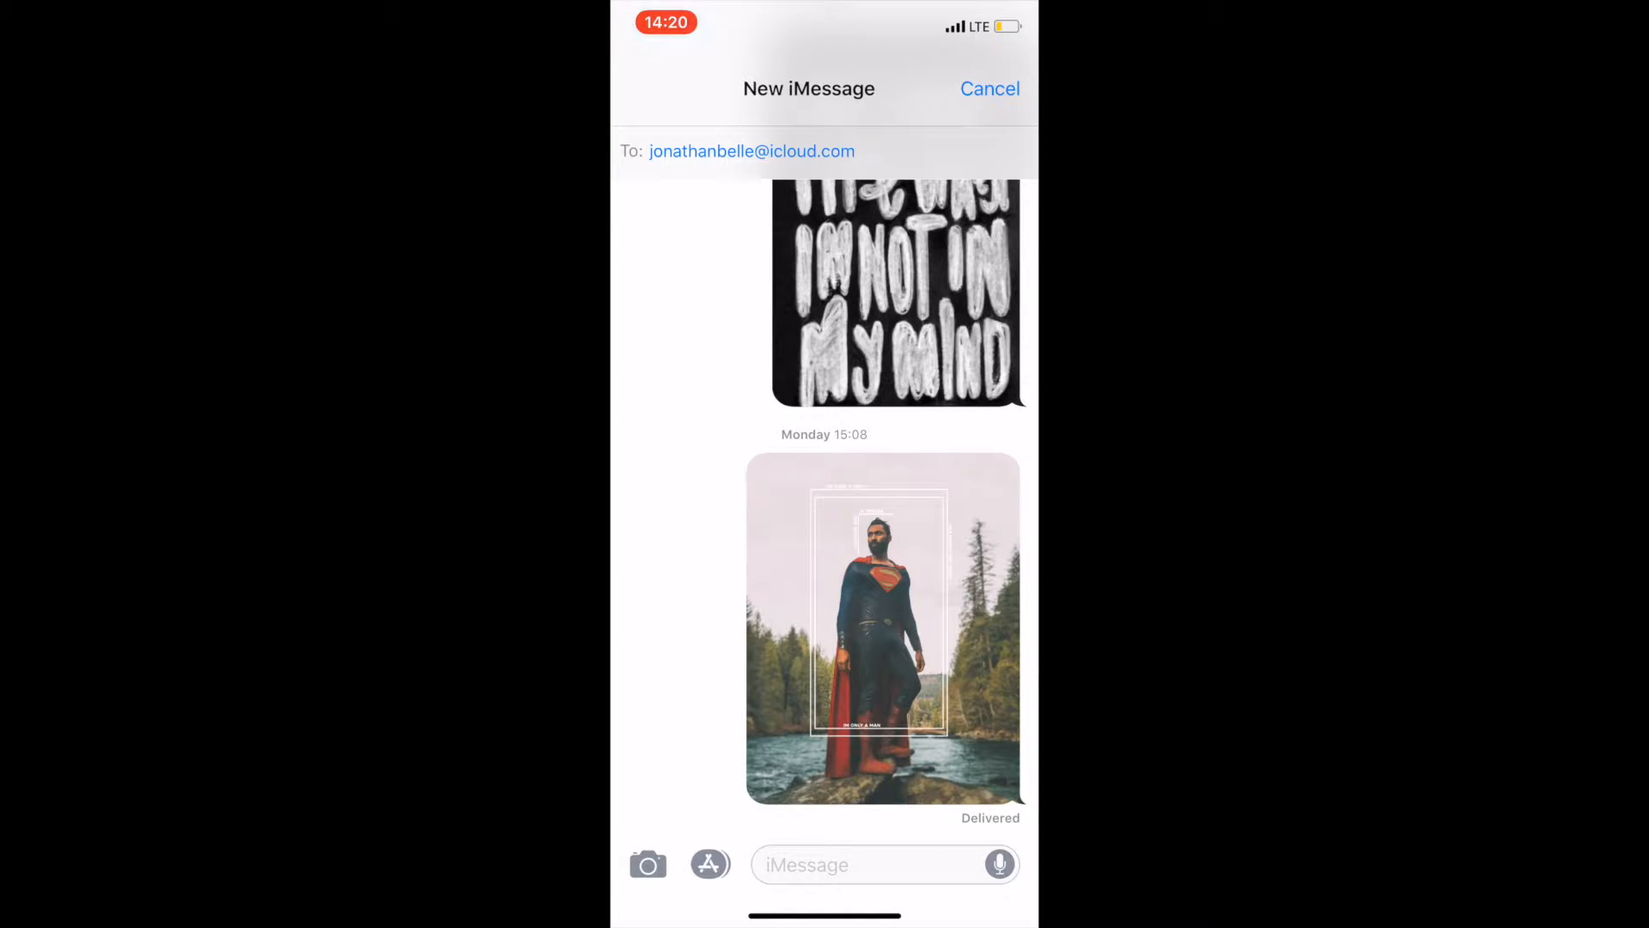
- Send the iMessage "This is how to add text messages to a photo in photoshop." in the conversation
click(859, 865)
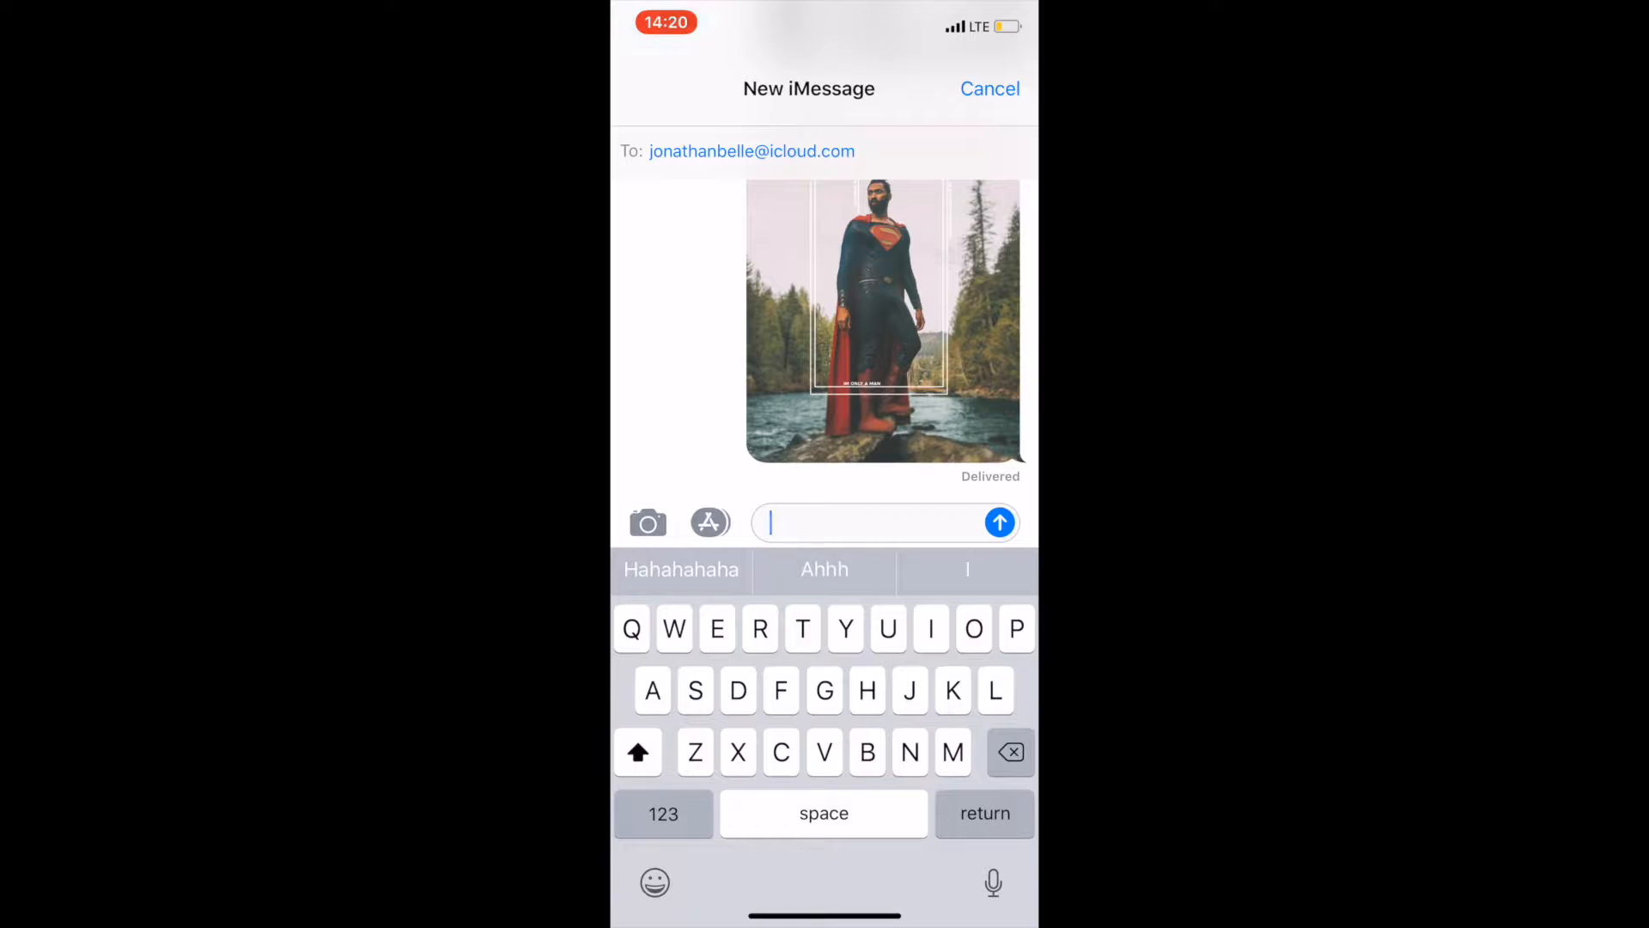
text(This is how to add t)
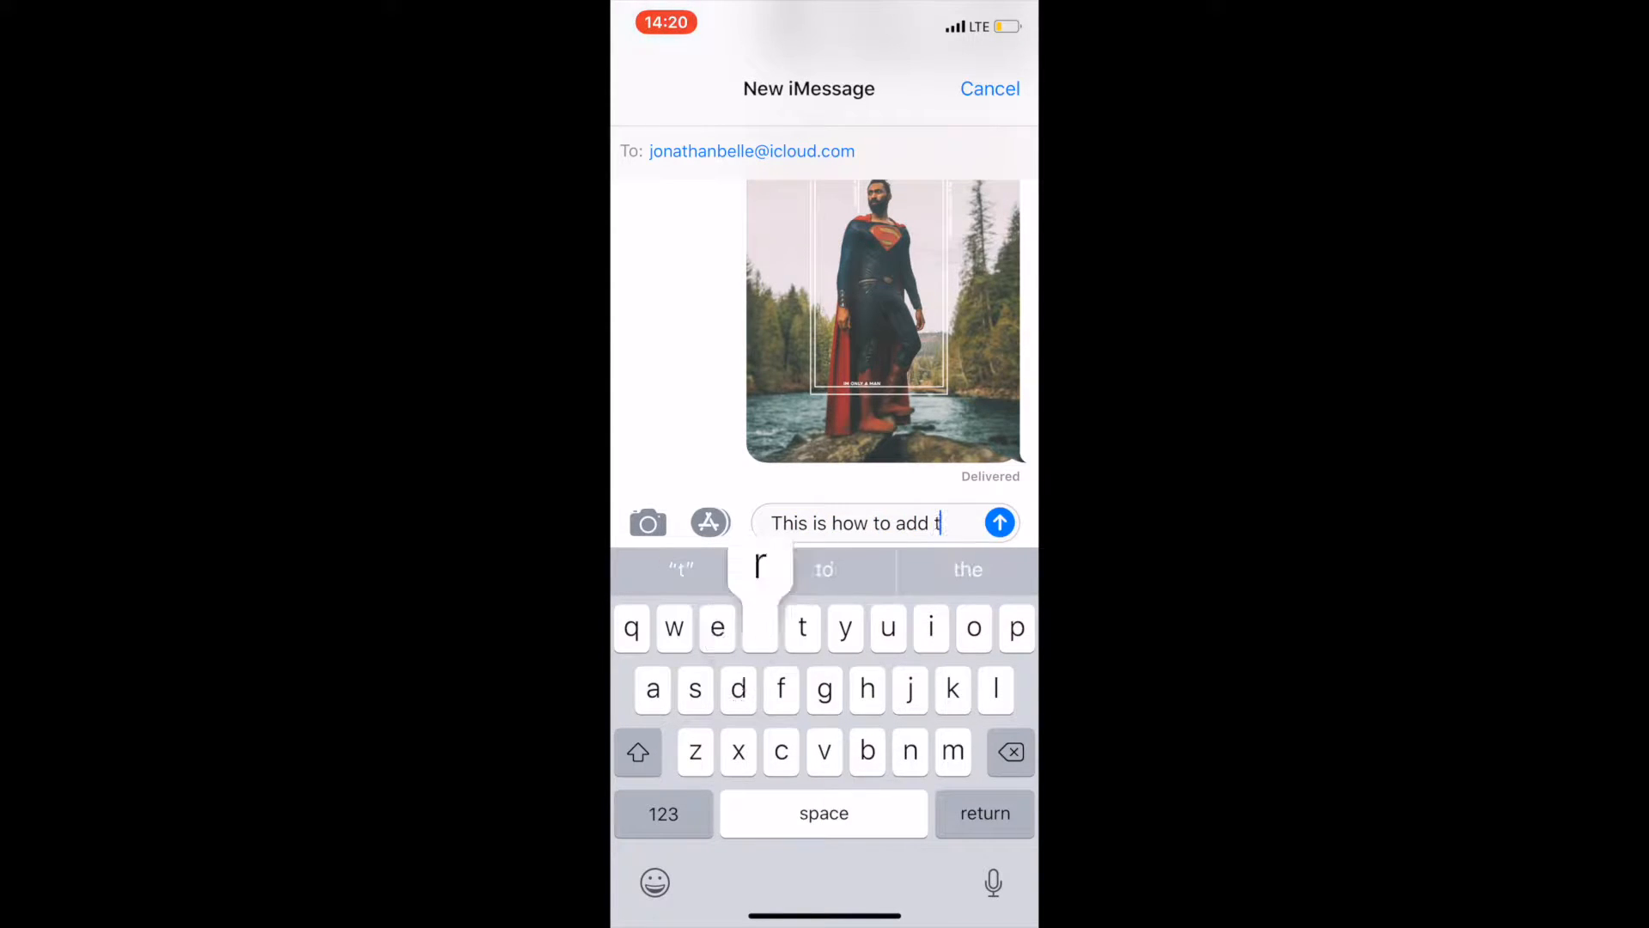
text(ext mes)
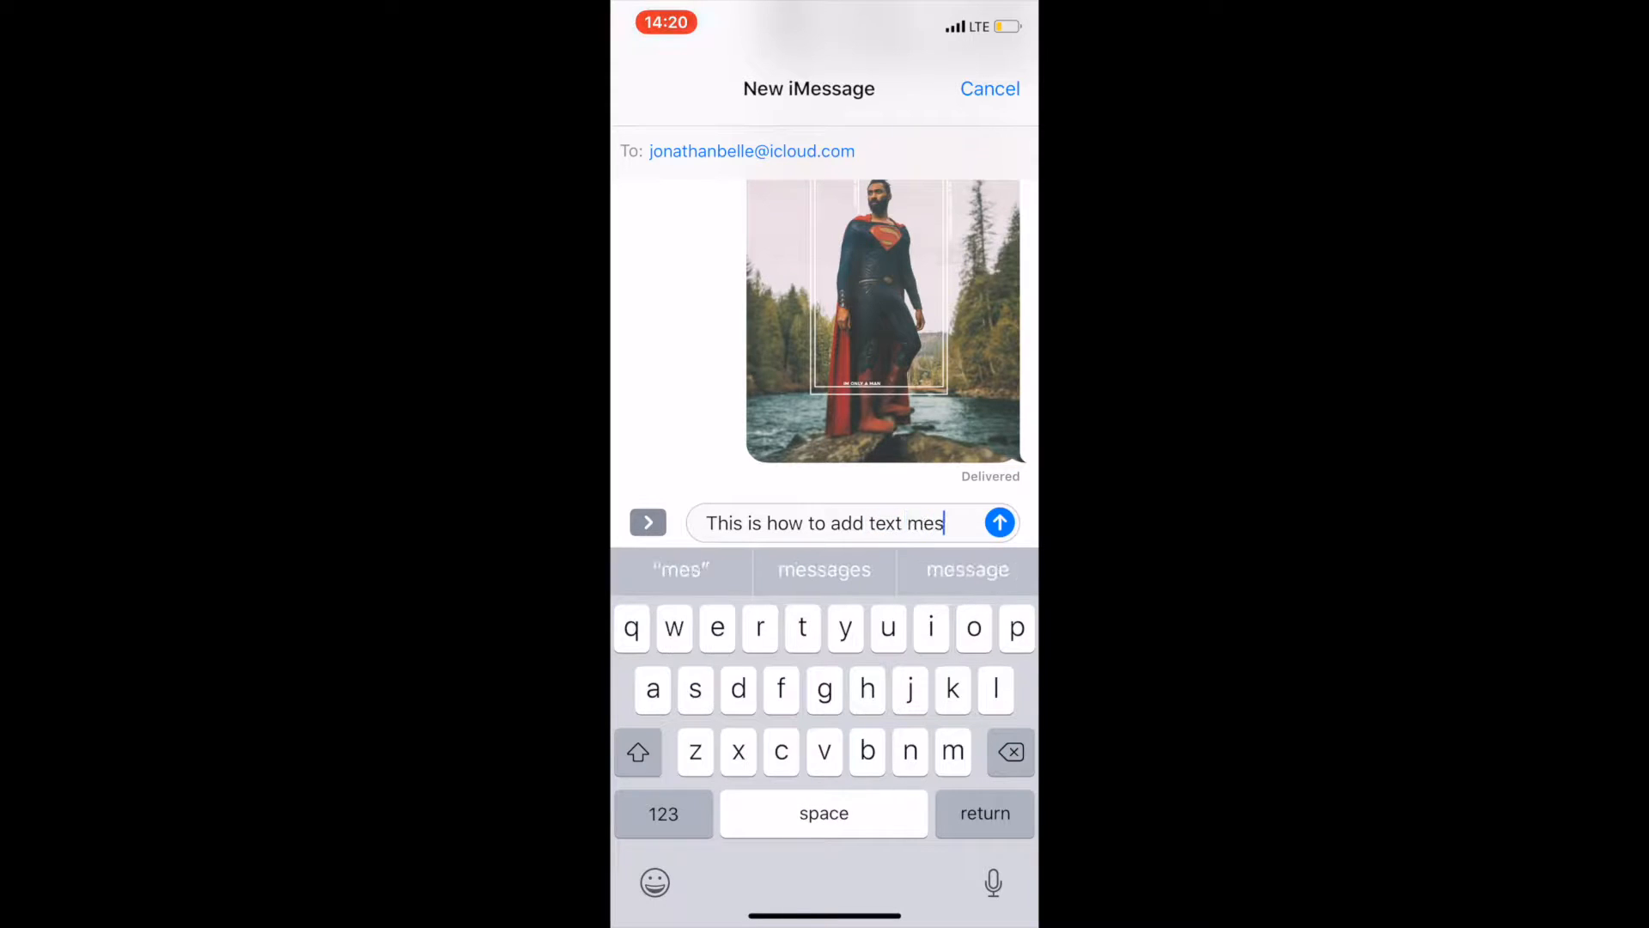
text(sages to a photo in photoshop.)
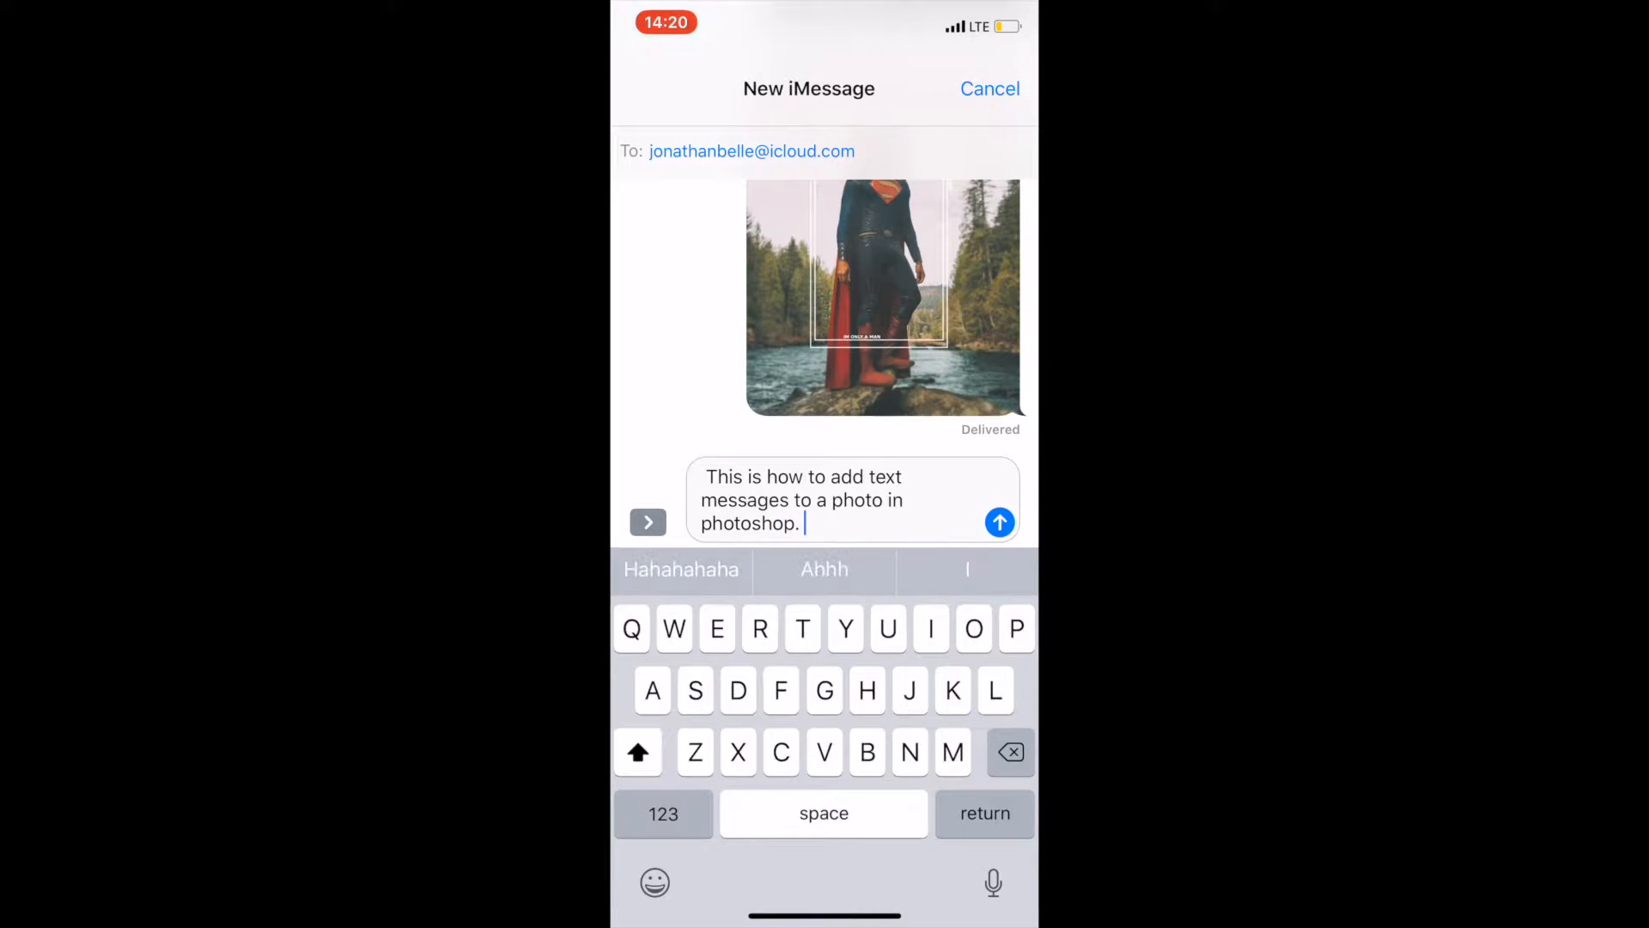
click(999, 521)
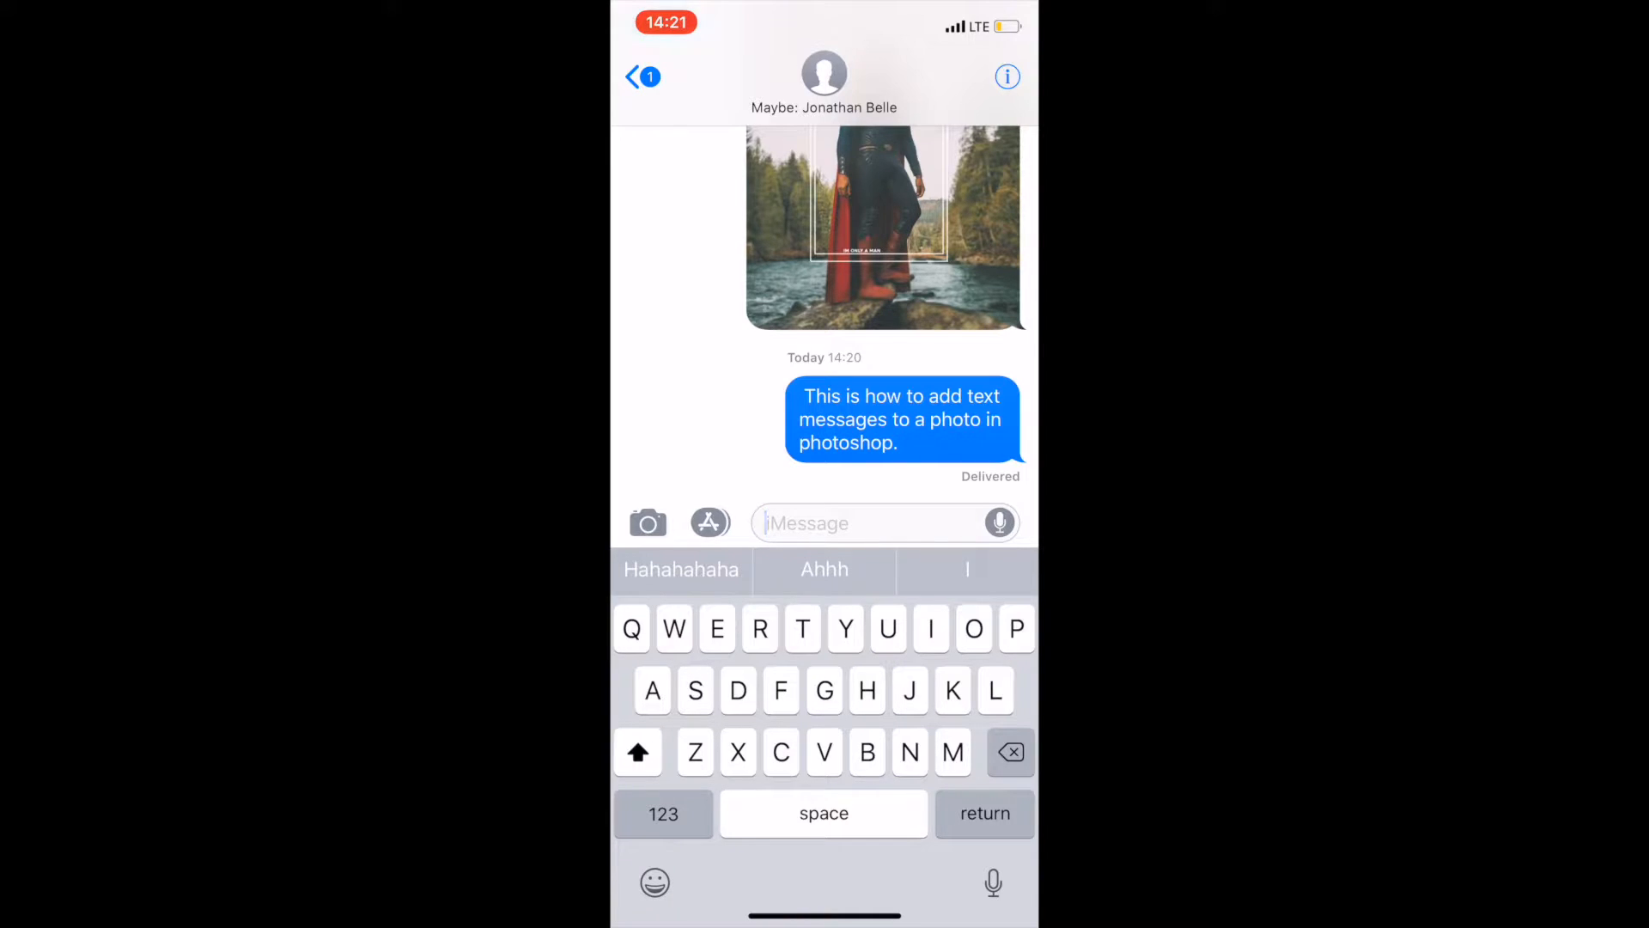
- Take a screenshot of the conversation, crop it tightly around the blue message bubble, and open its sharing options
key(Print)
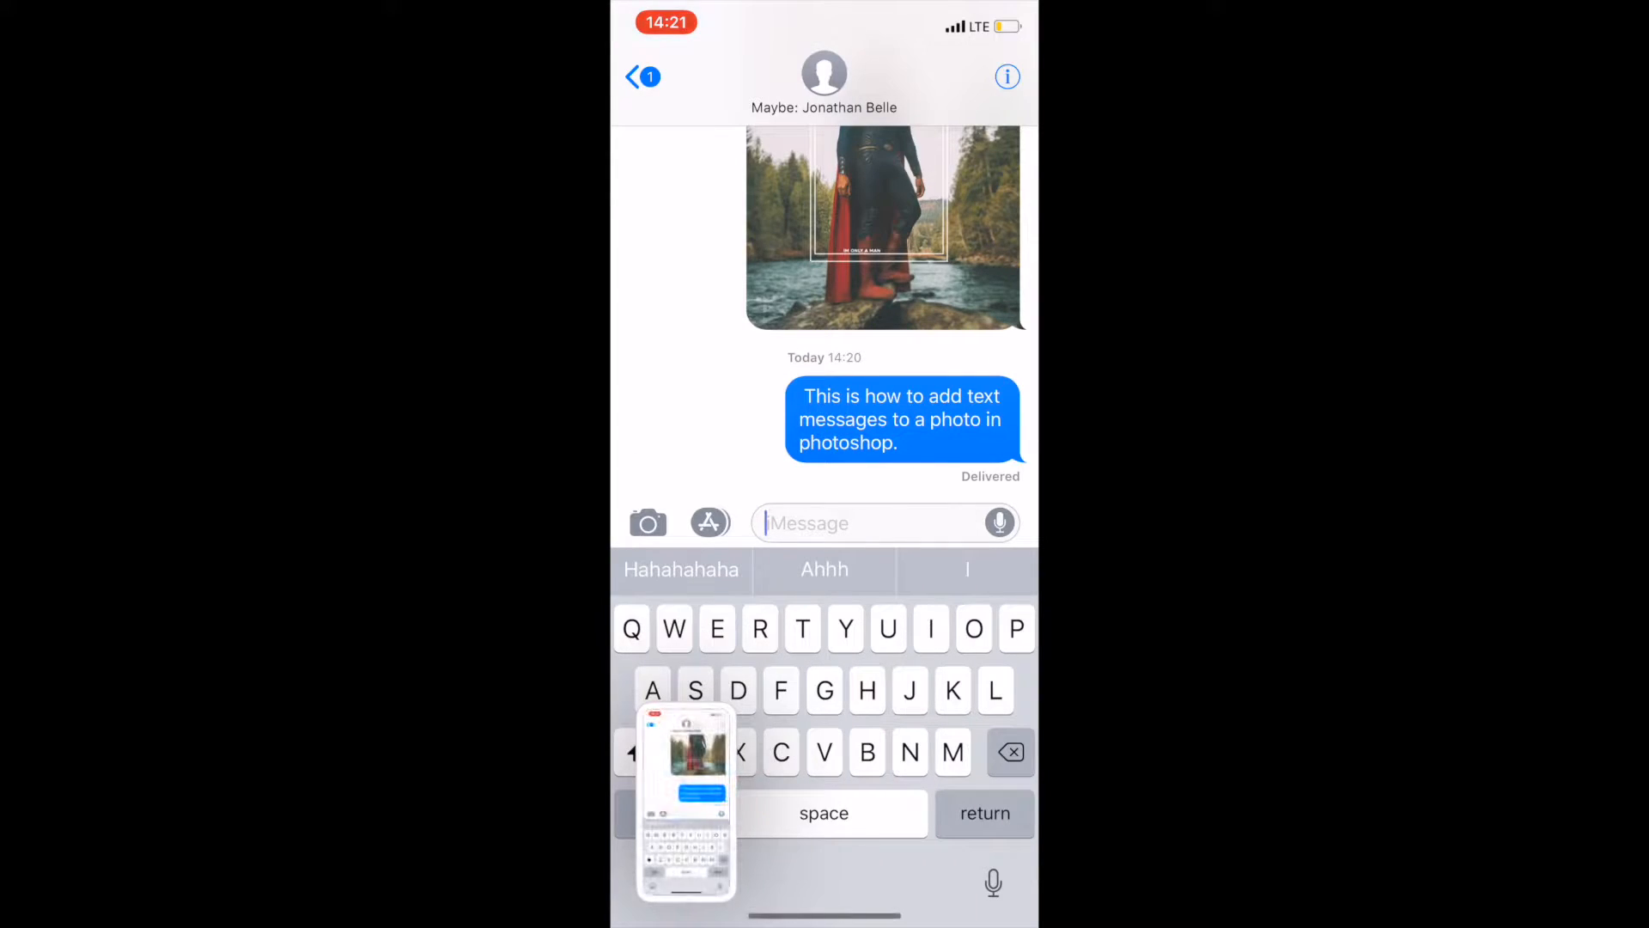
click(685, 803)
drag(824, 134, 824, 392)
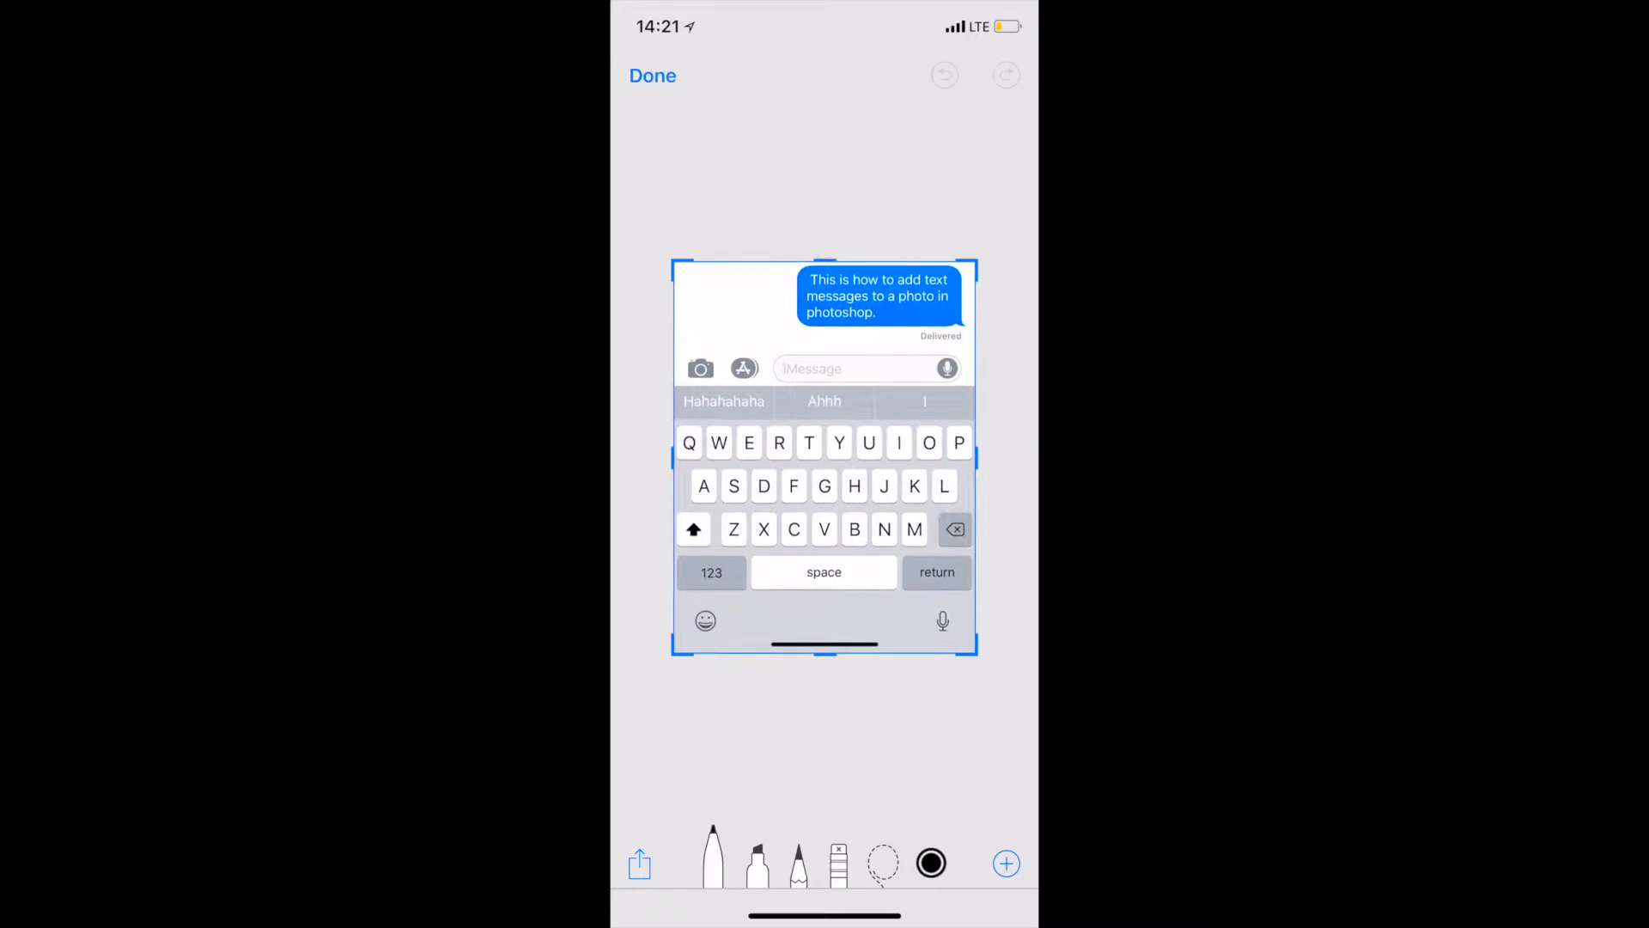
drag(823, 656, 824, 332)
drag(672, 296, 788, 297)
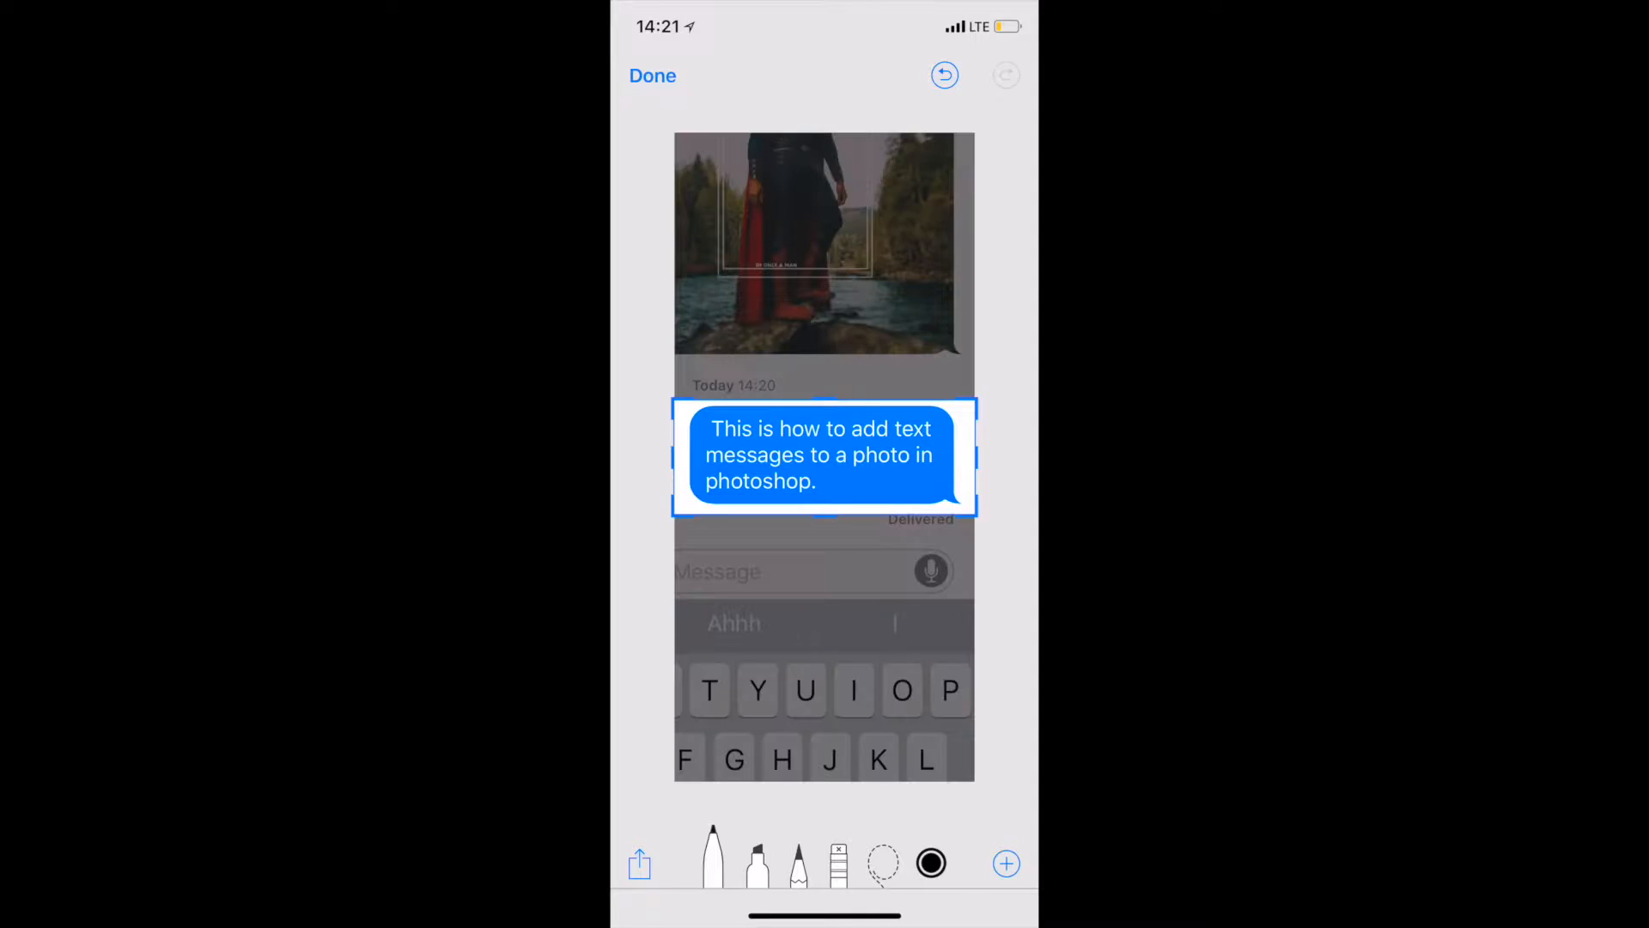
drag(977, 515, 972, 514)
drag(672, 458, 687, 457)
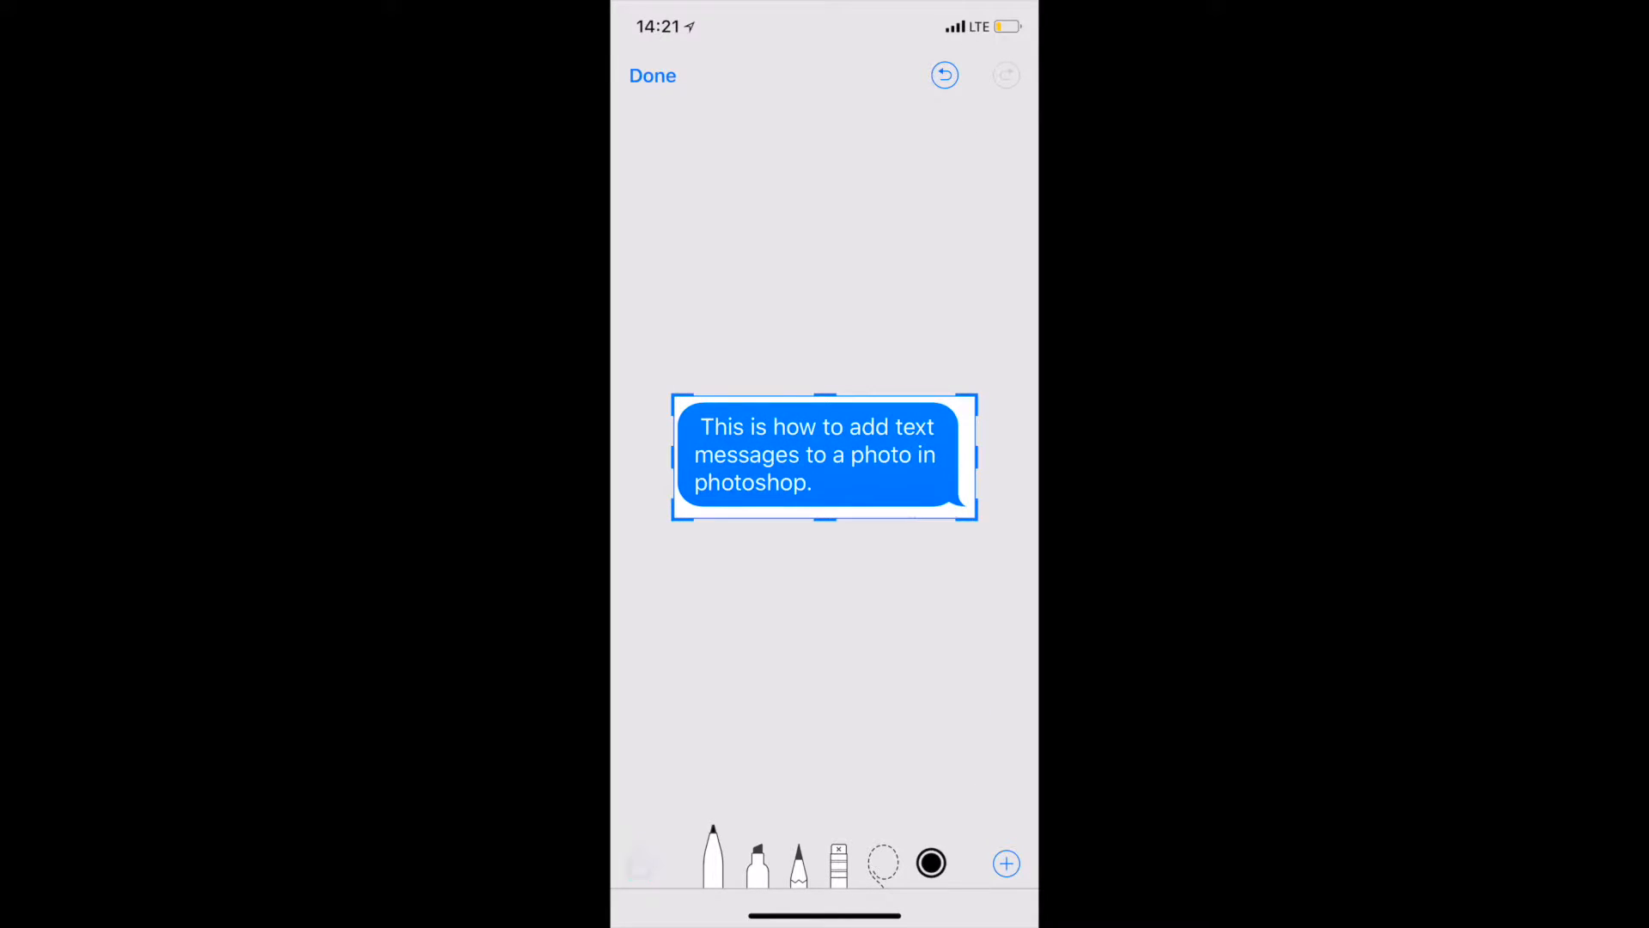
click(640, 864)
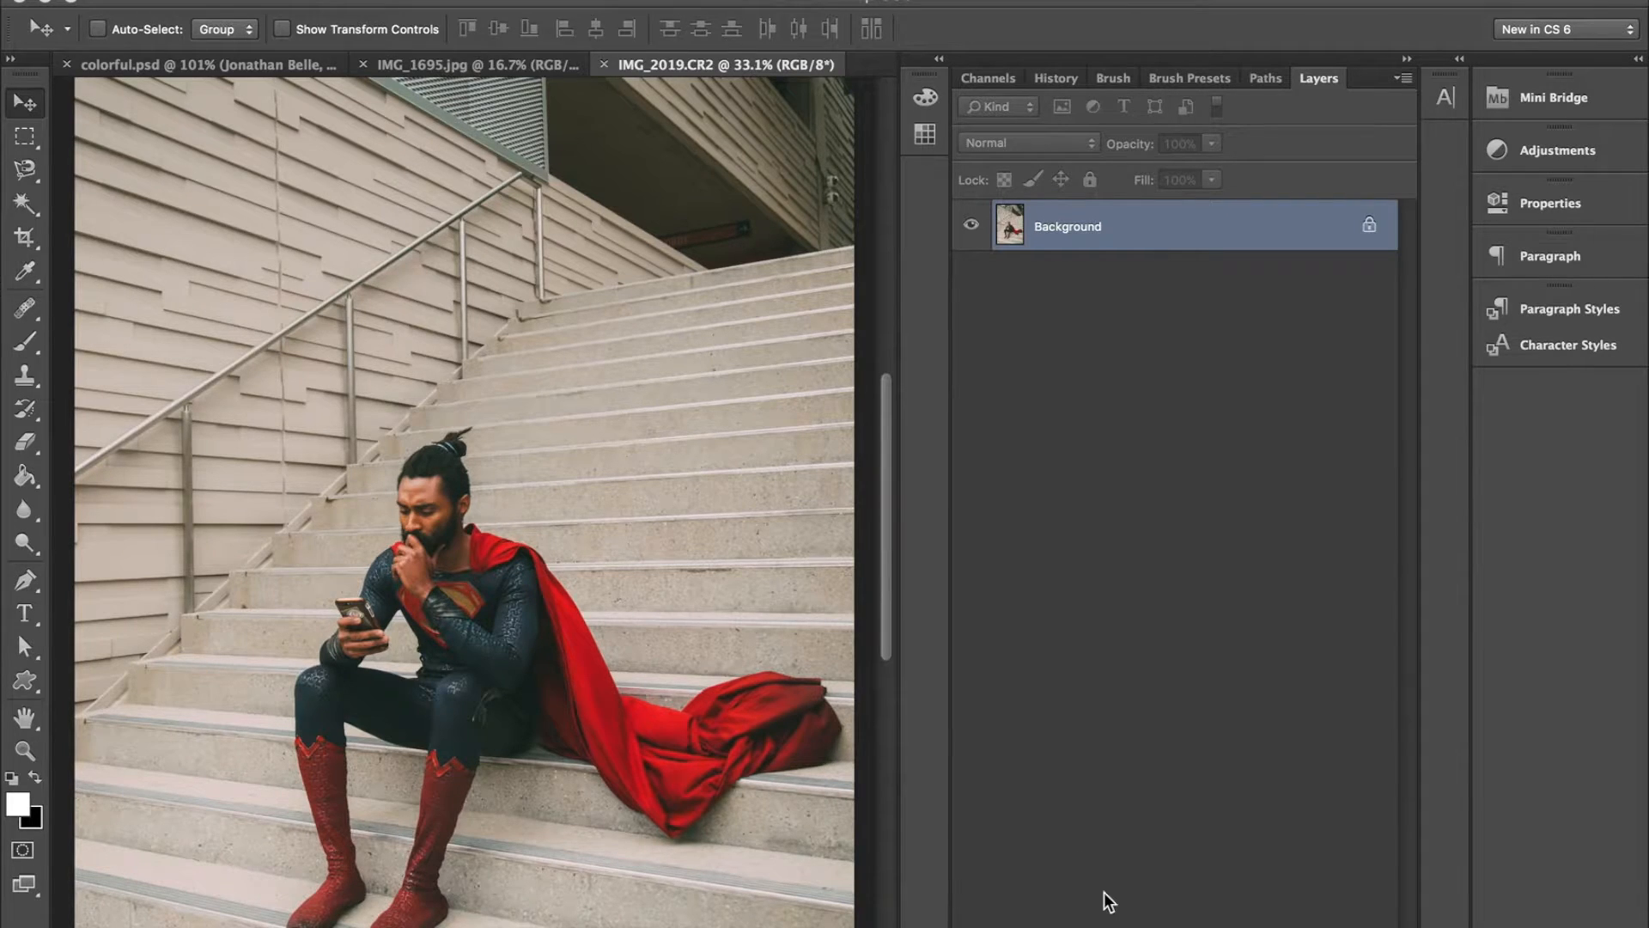
- In Photoshop, place the cropped message bubble image IMG_1922 onto the IMG_2019.CR2 photo at its original scale
mouse_move(1062, 924)
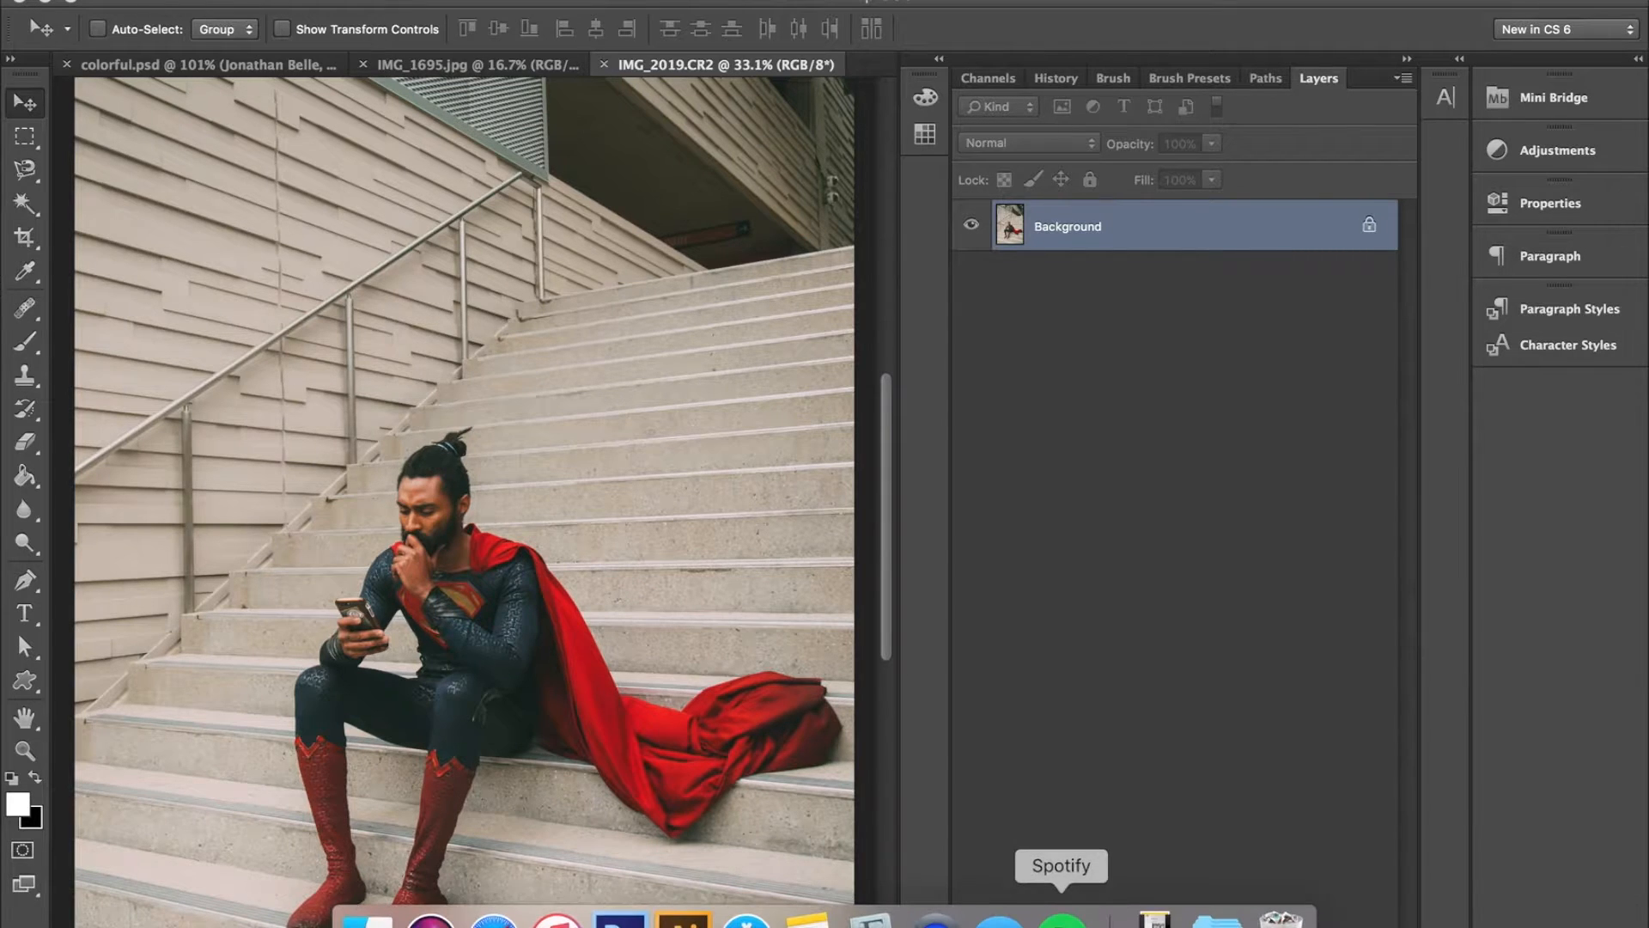
click(1154, 917)
drag(1152, 842, 687, 605)
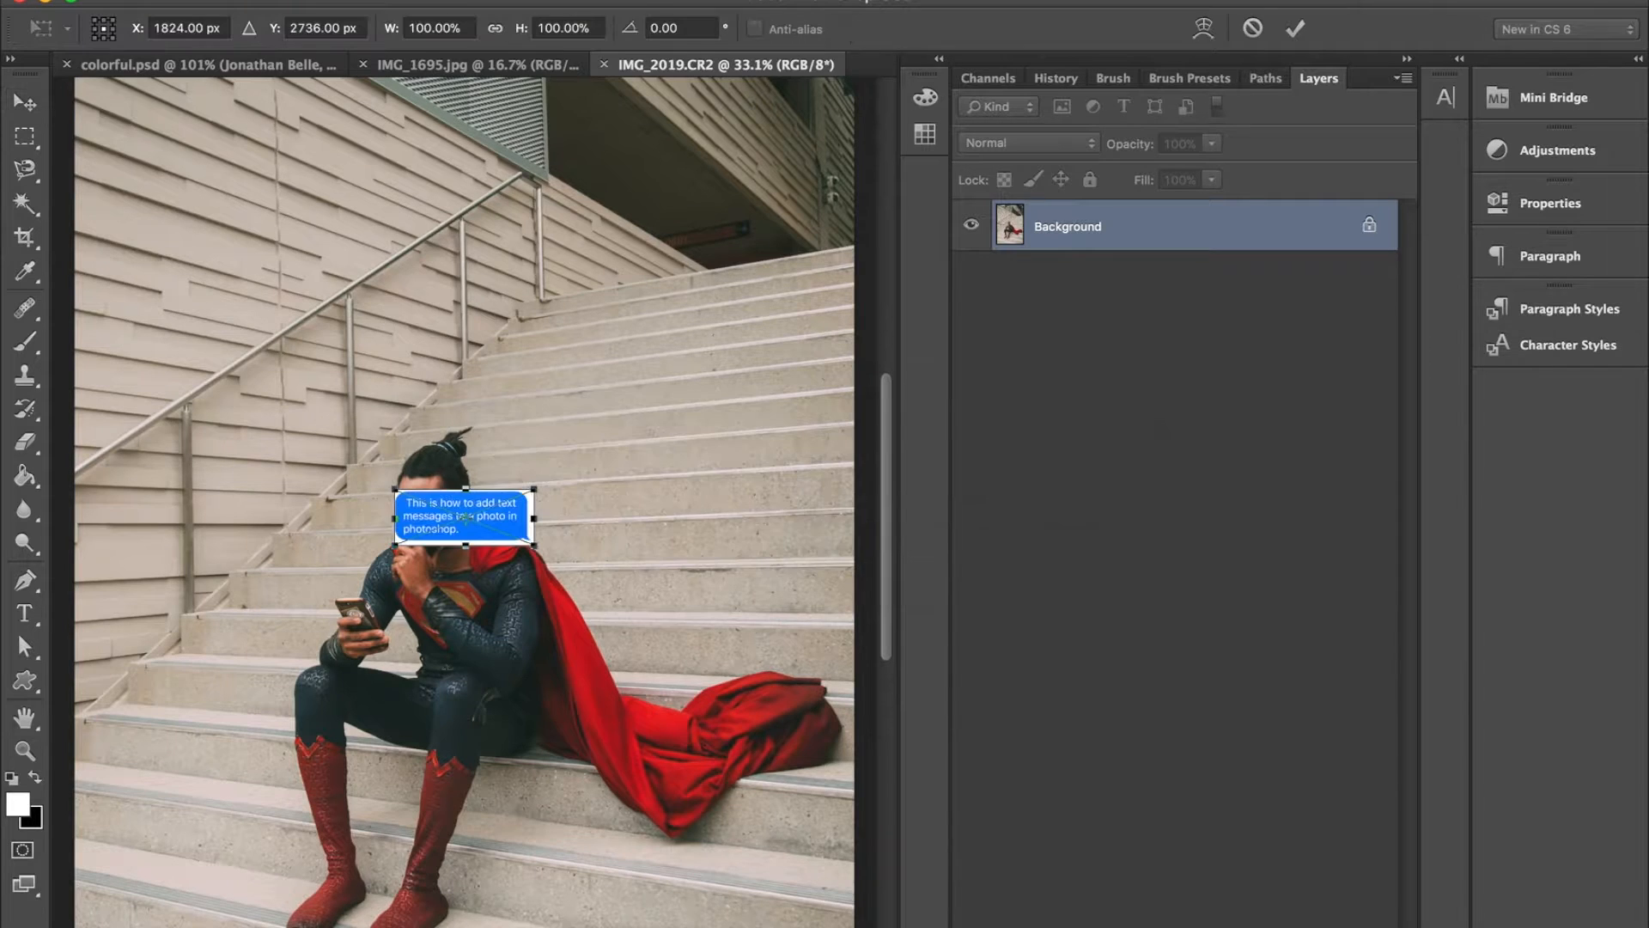
key(Return)
- Select the white areas of the IMG_1922 layer around the blue bubble with the Magic Wand
key(super+plus)
key(super+plus)
key(super+plus)
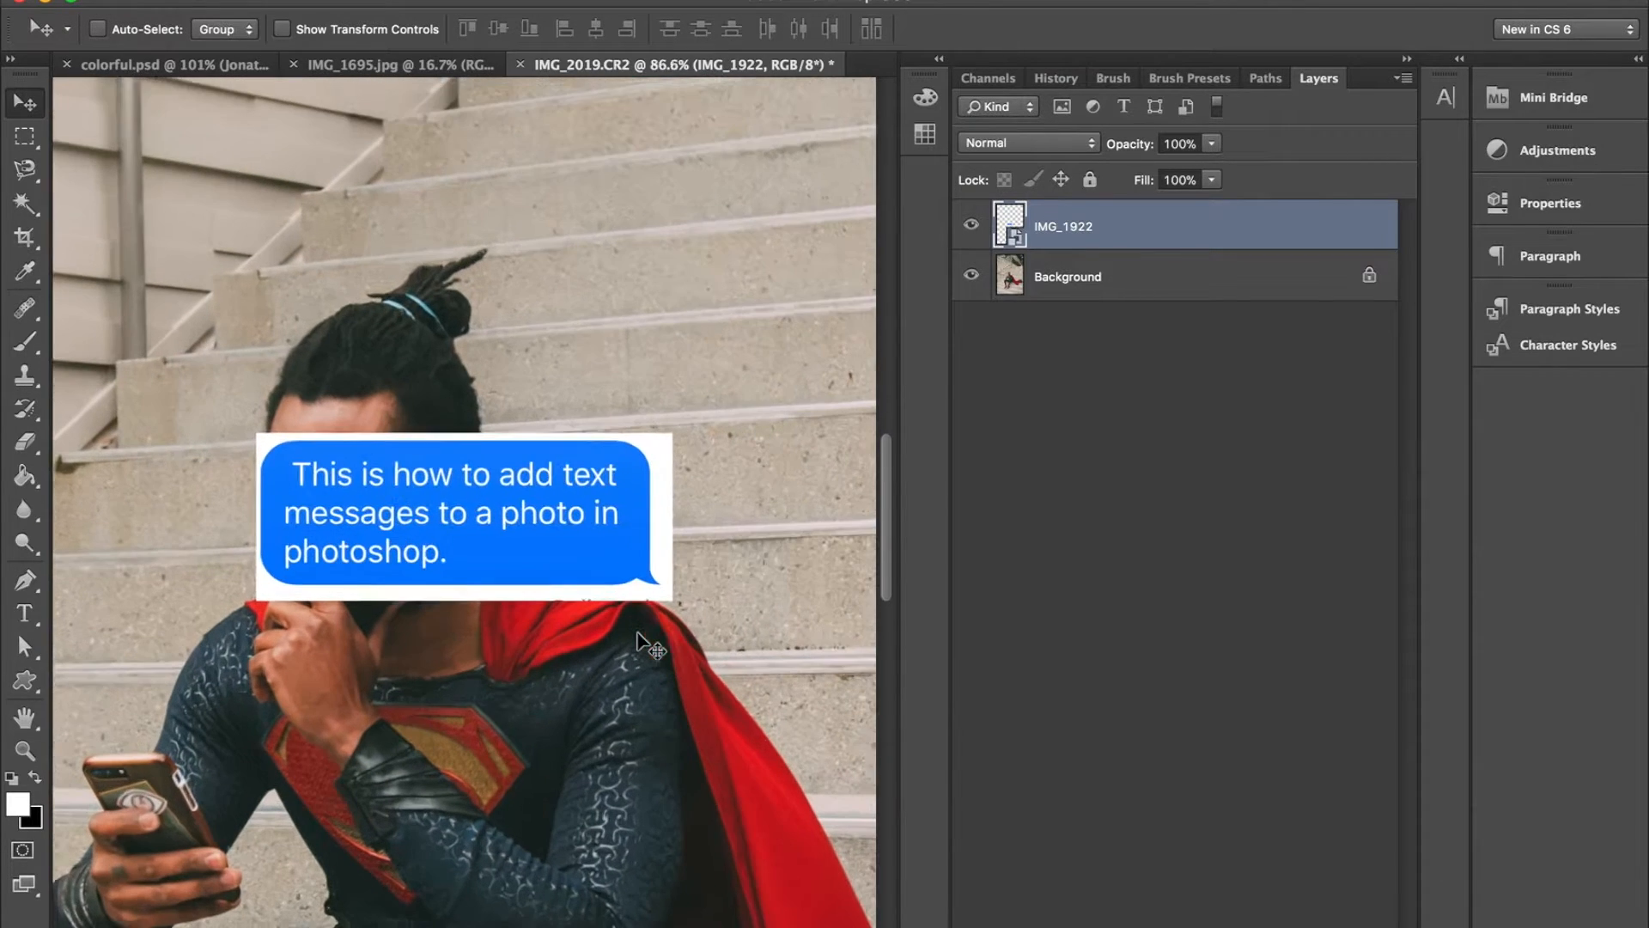
key(super+plus)
key(w)
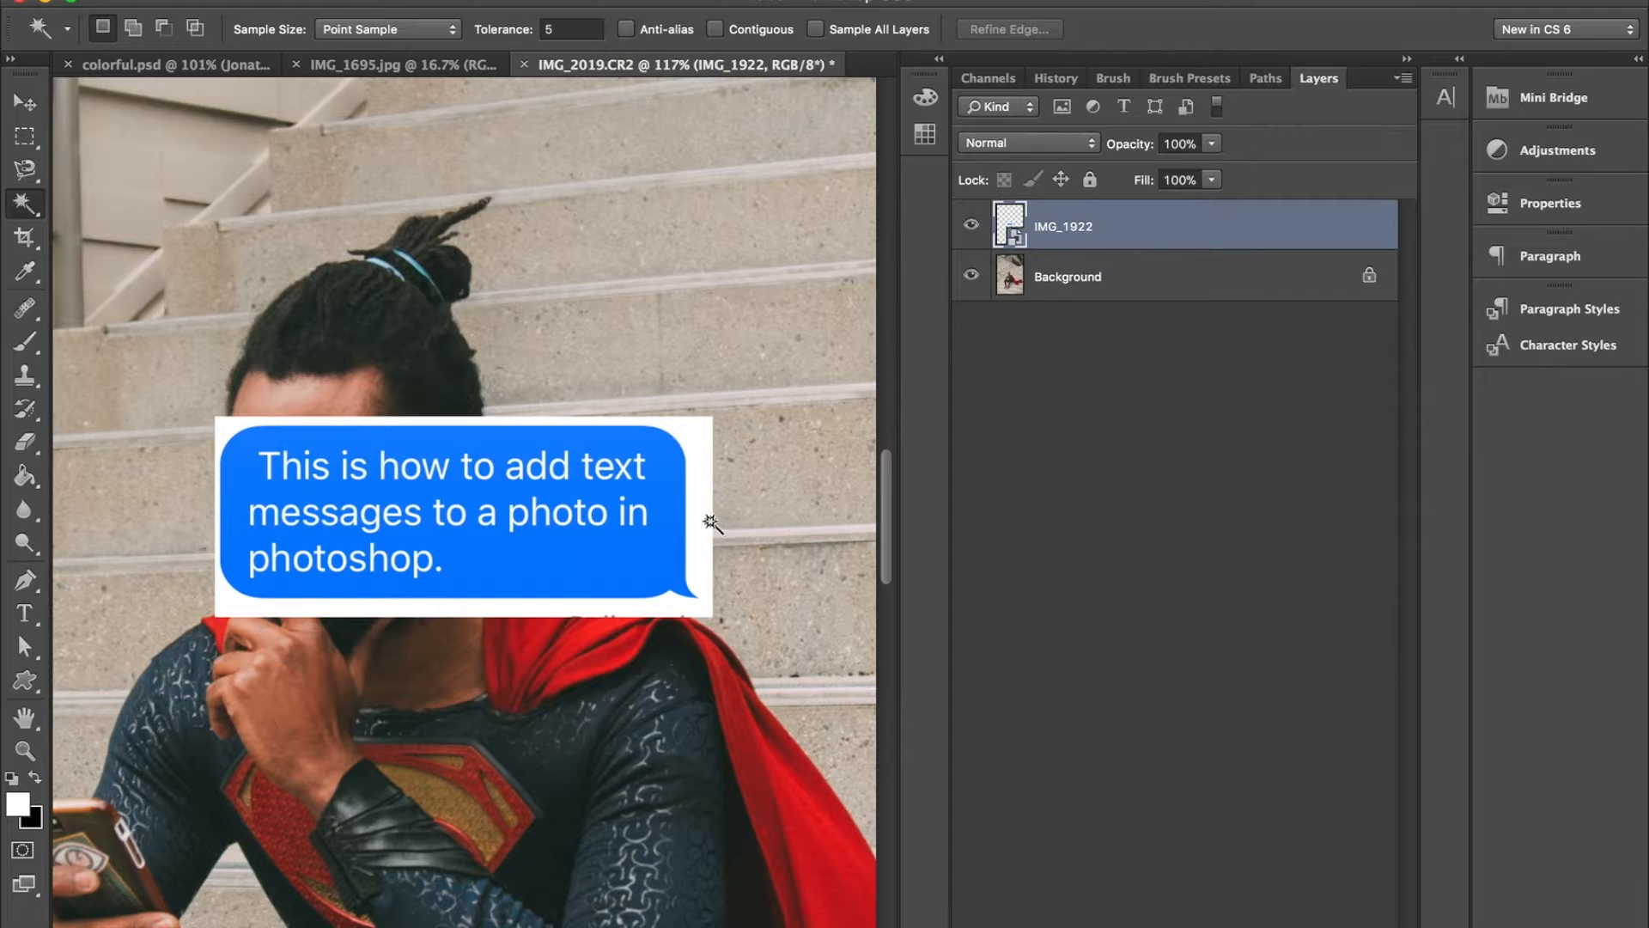
click(699, 525)
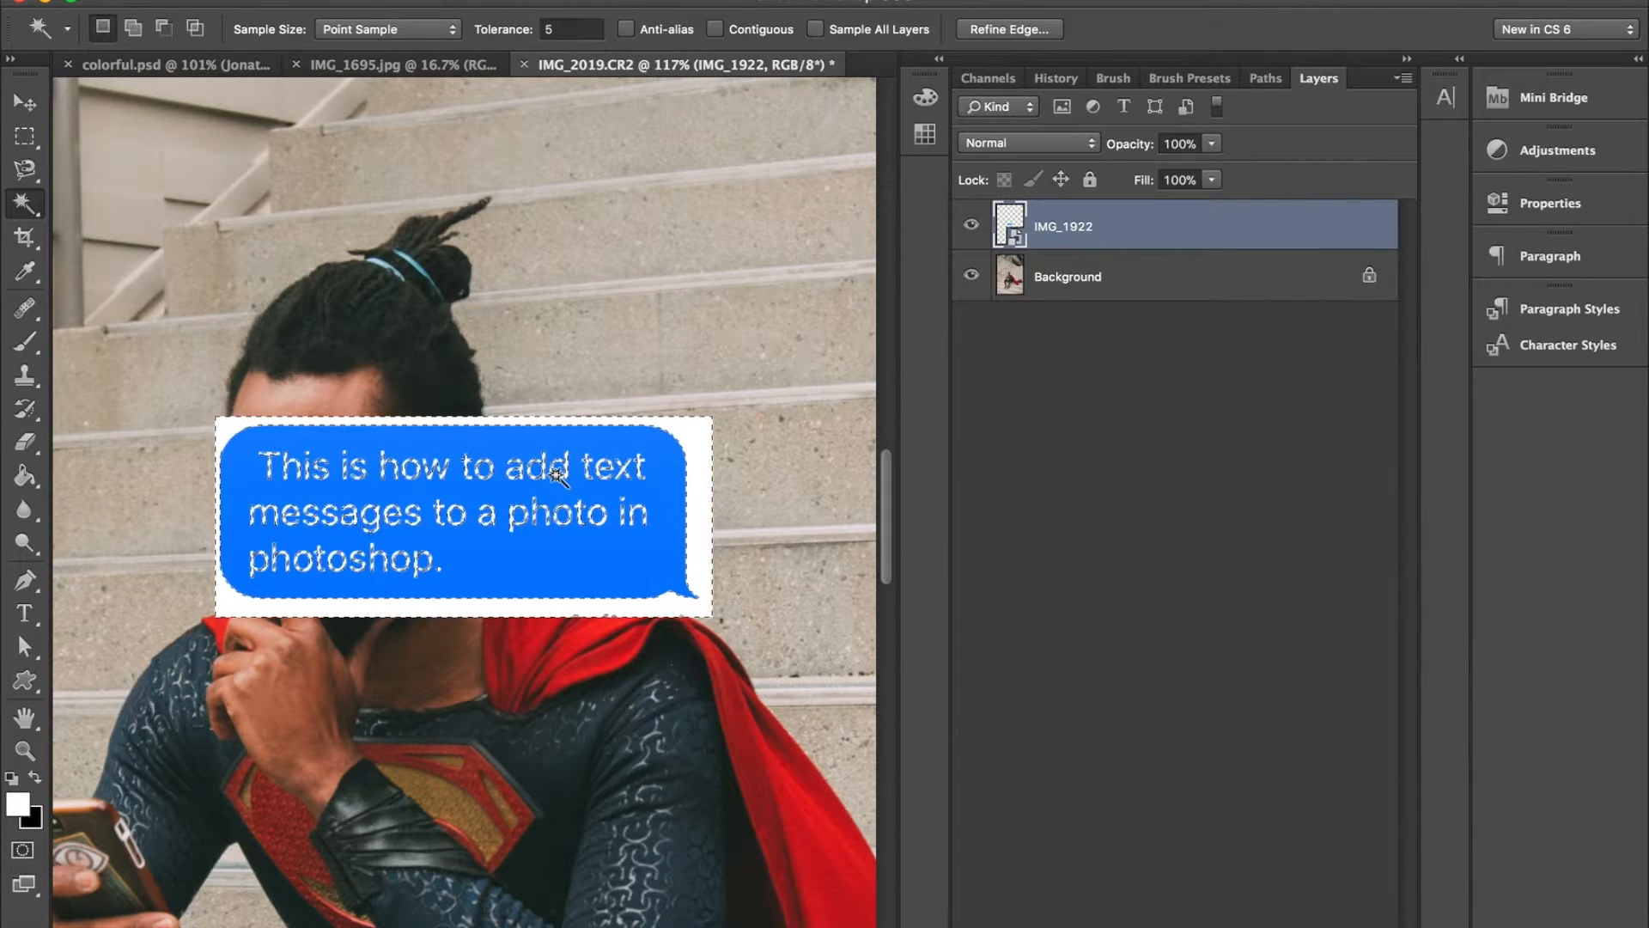
- Set the Magic Wand sample size to 3 by 3 Average and reselect the white area around the bubble
key(super+plus)
key(super+plus)
key(super+plus)
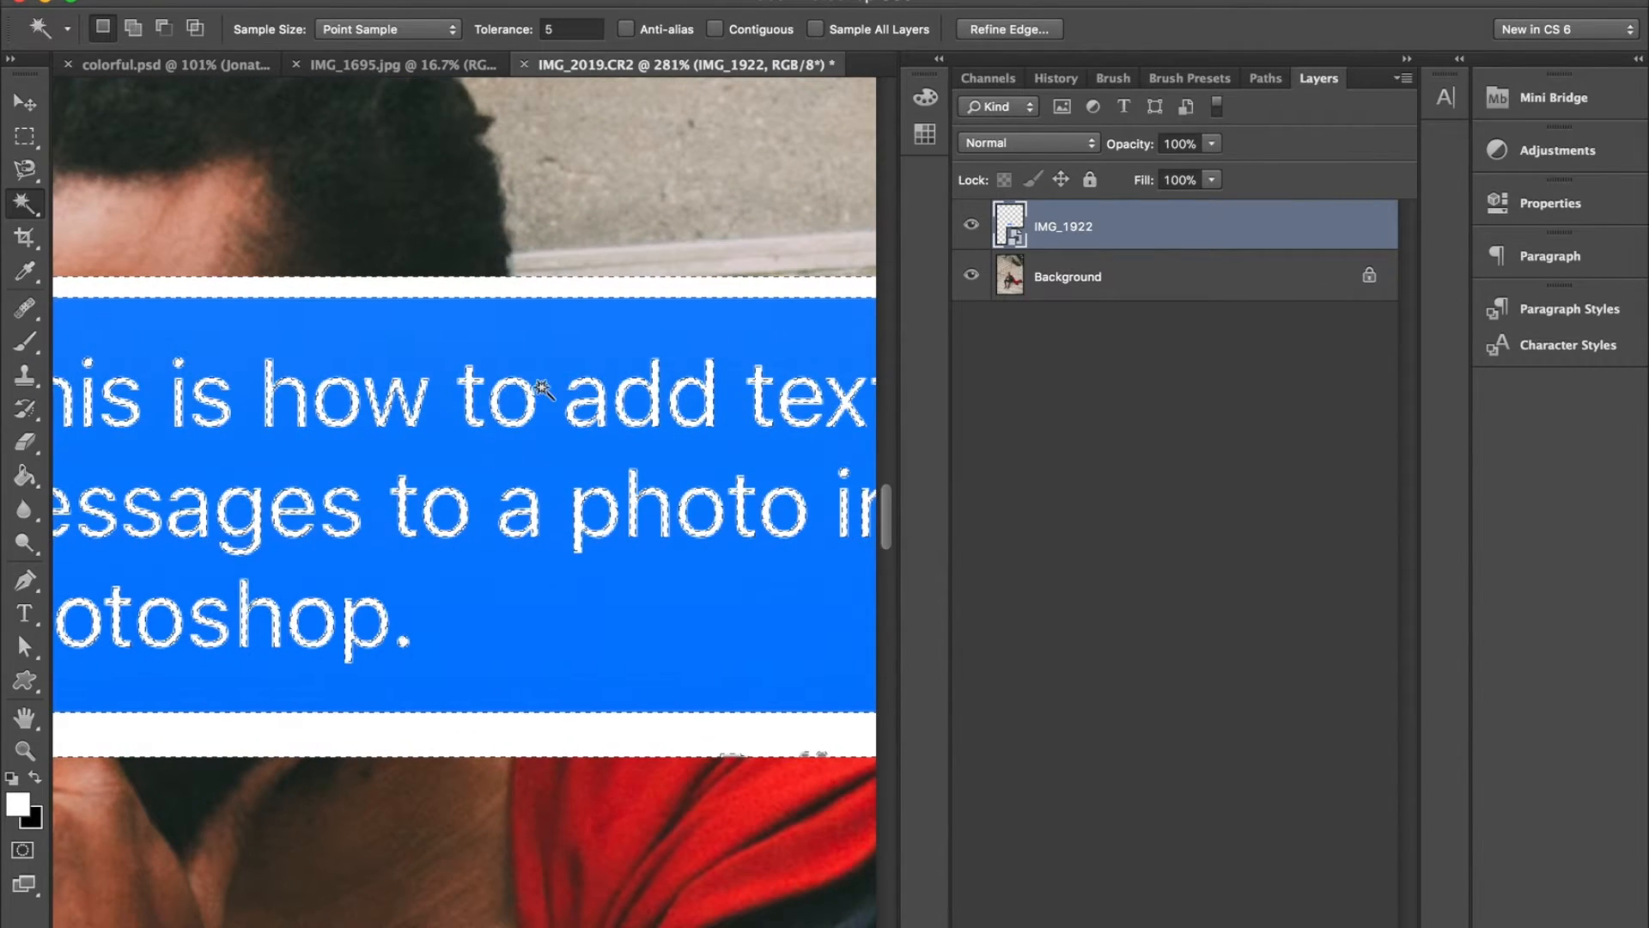
scroll(448, 404, left, 5)
scroll(448, 409, down, 3)
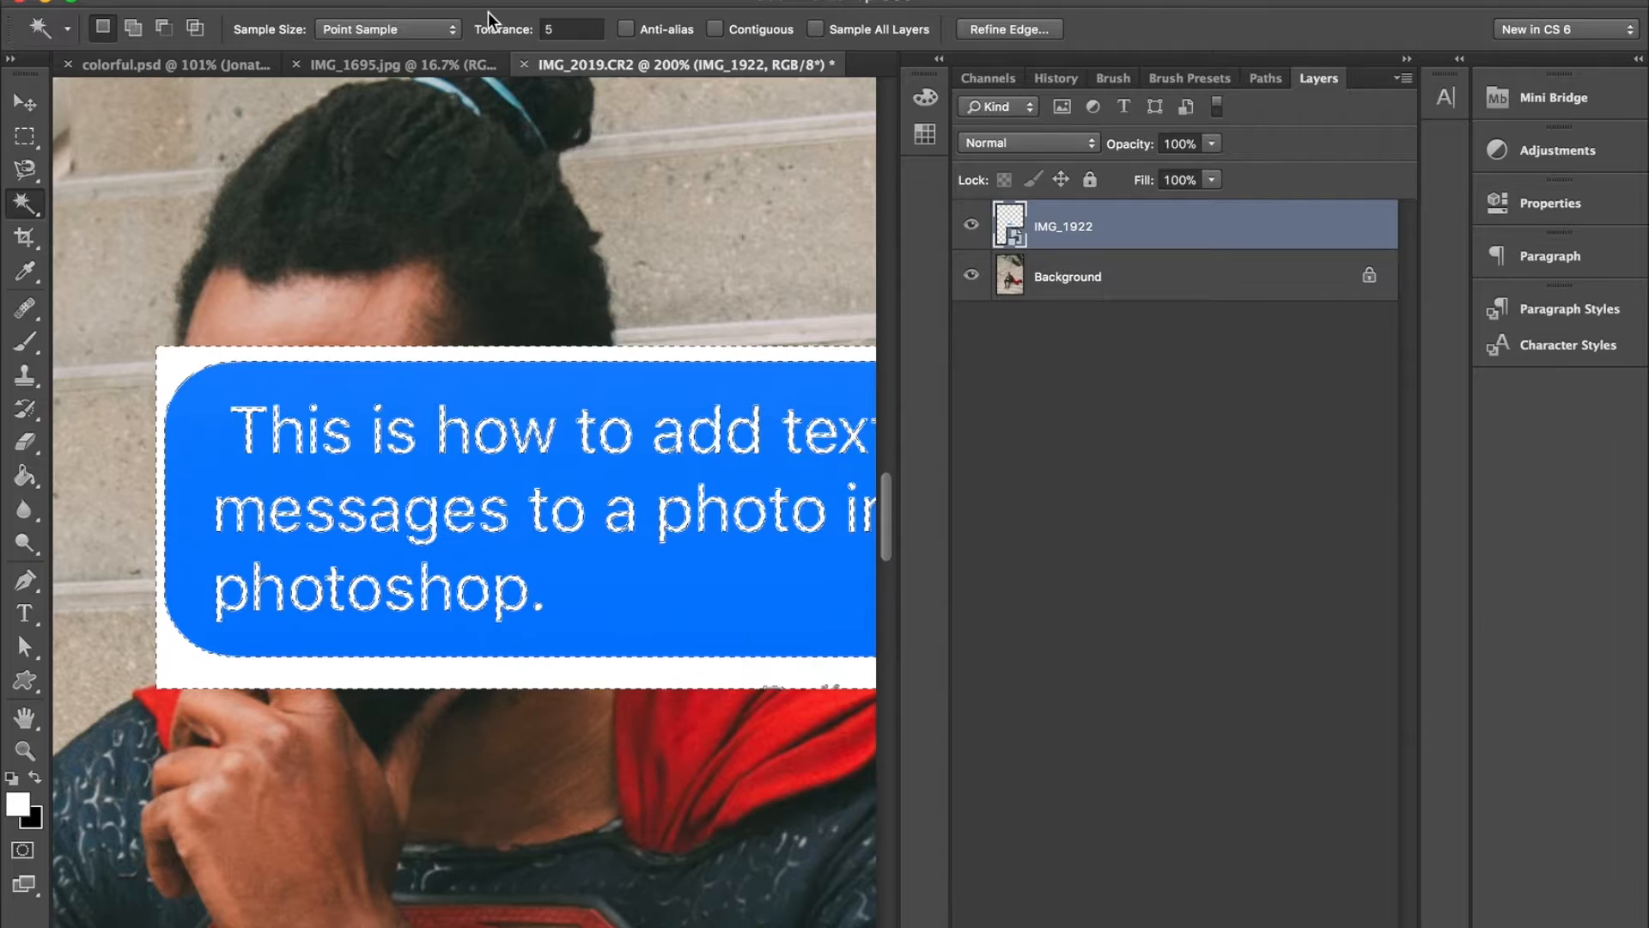
click(447, 30)
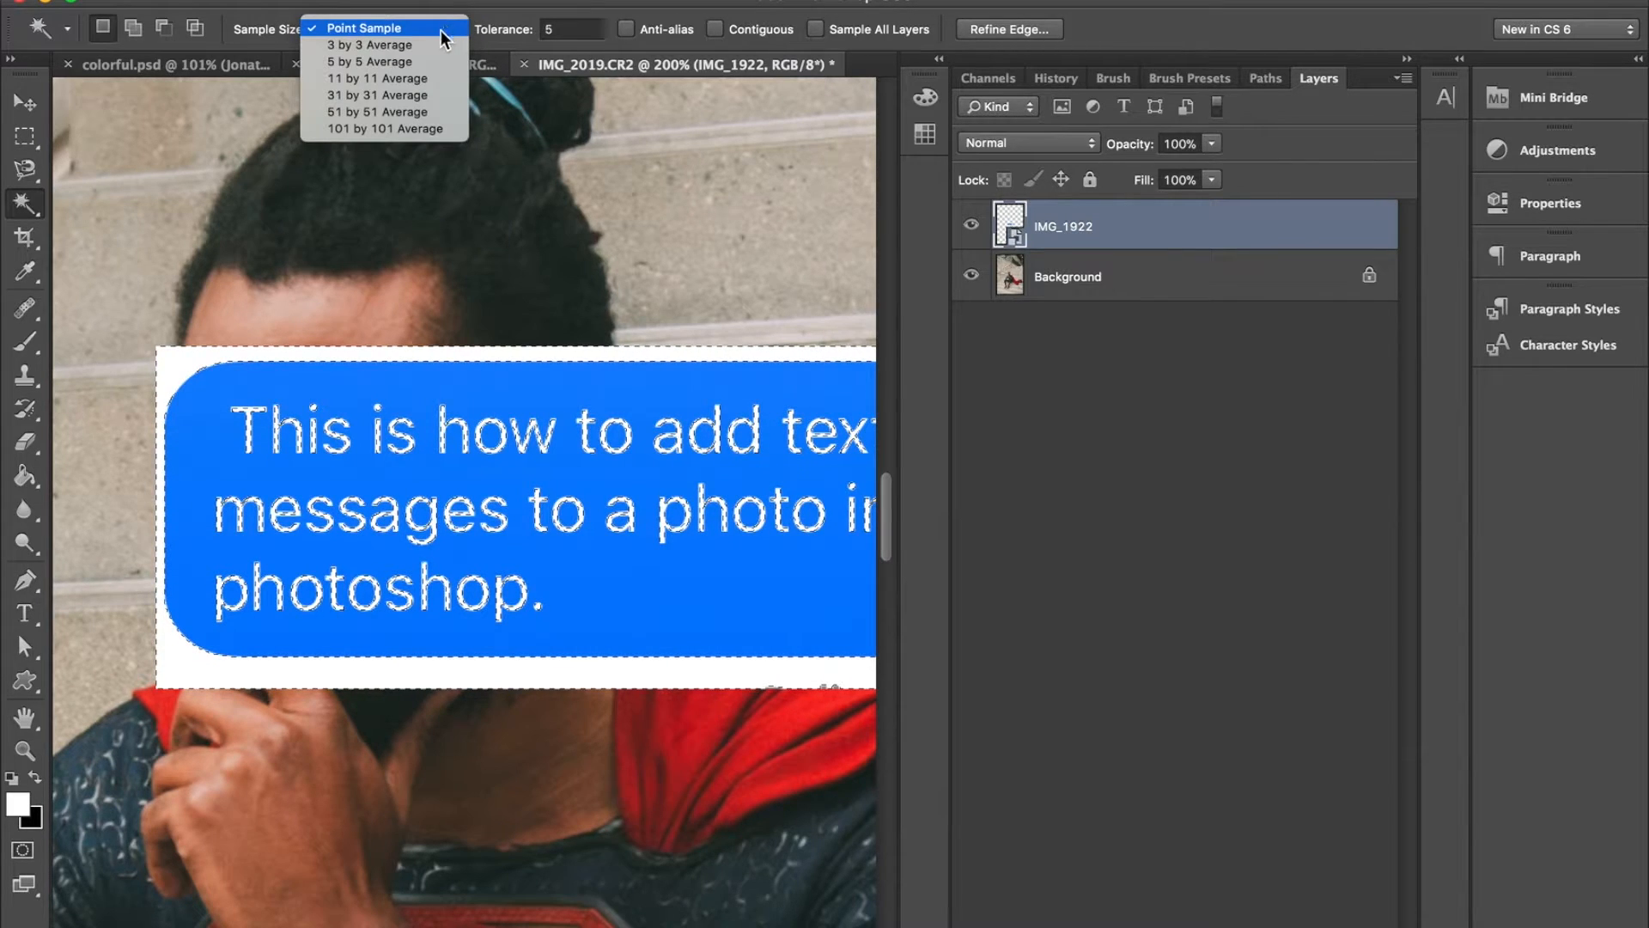
click(421, 44)
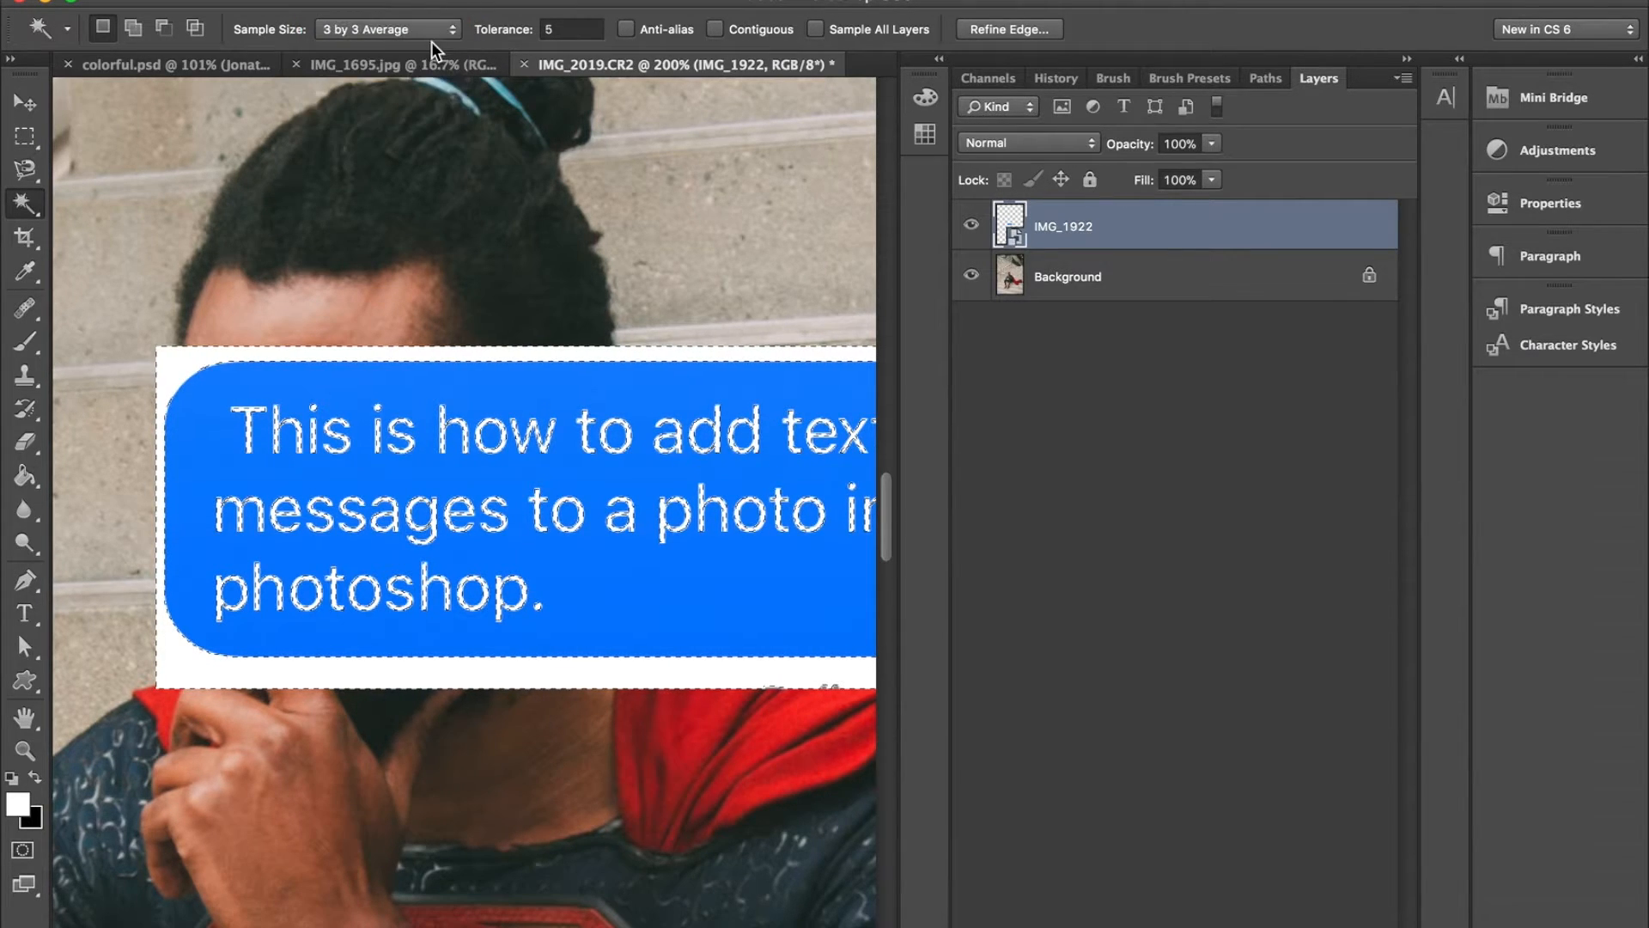
click(192, 371)
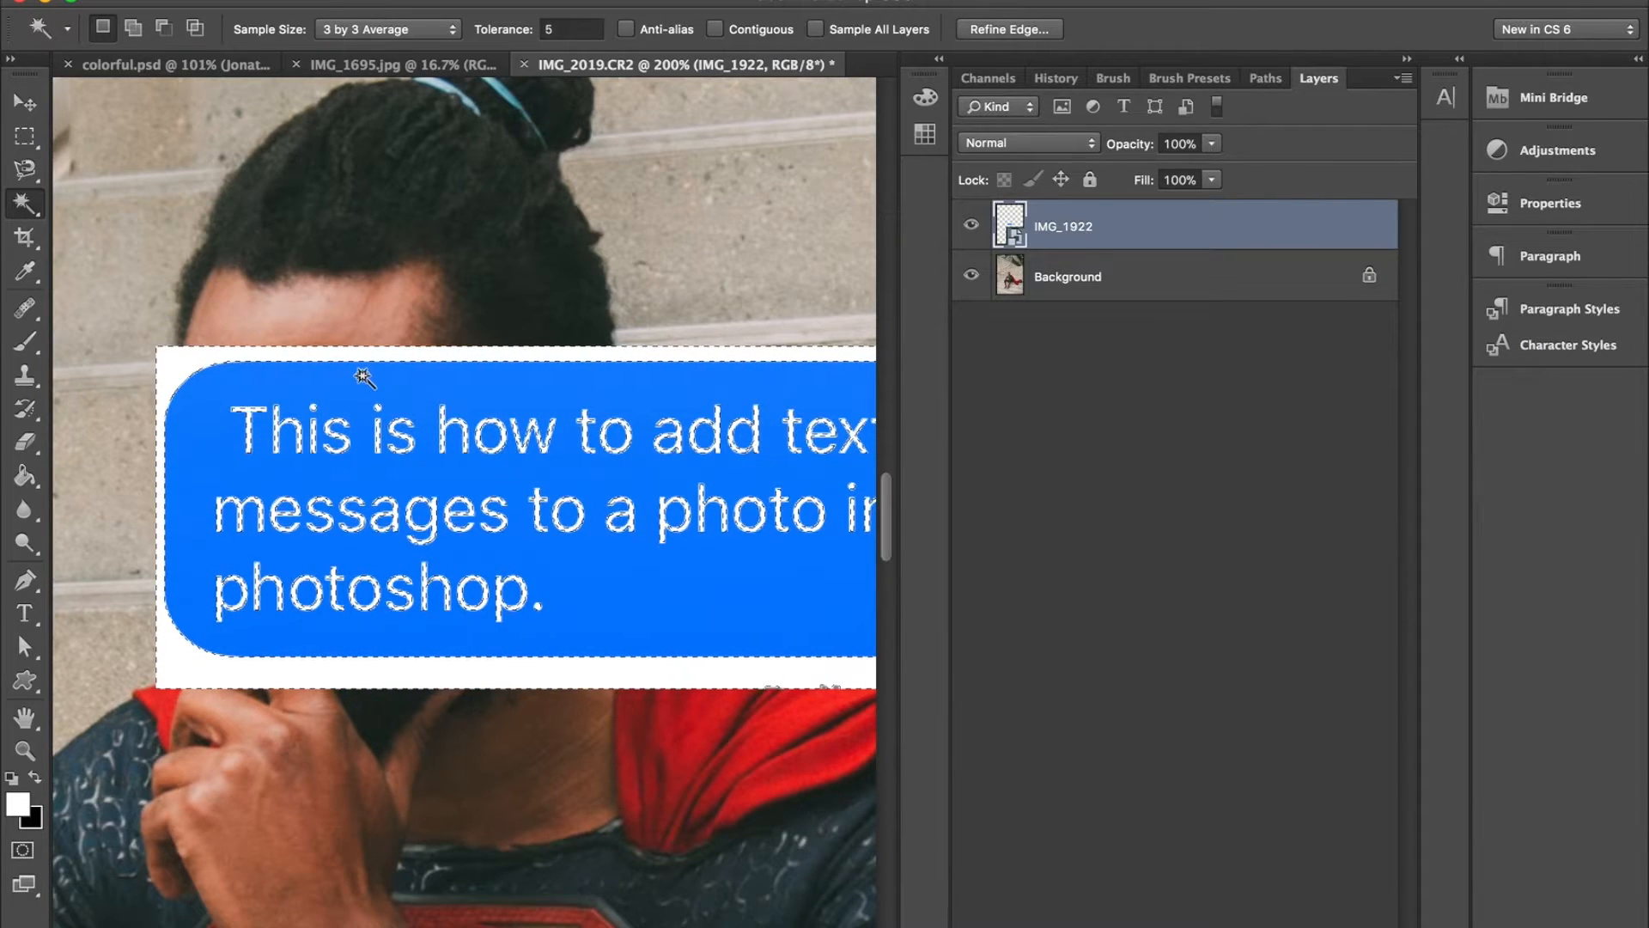
- Enter Quick Mask mode and set the Brush size to 62 px
key(q)
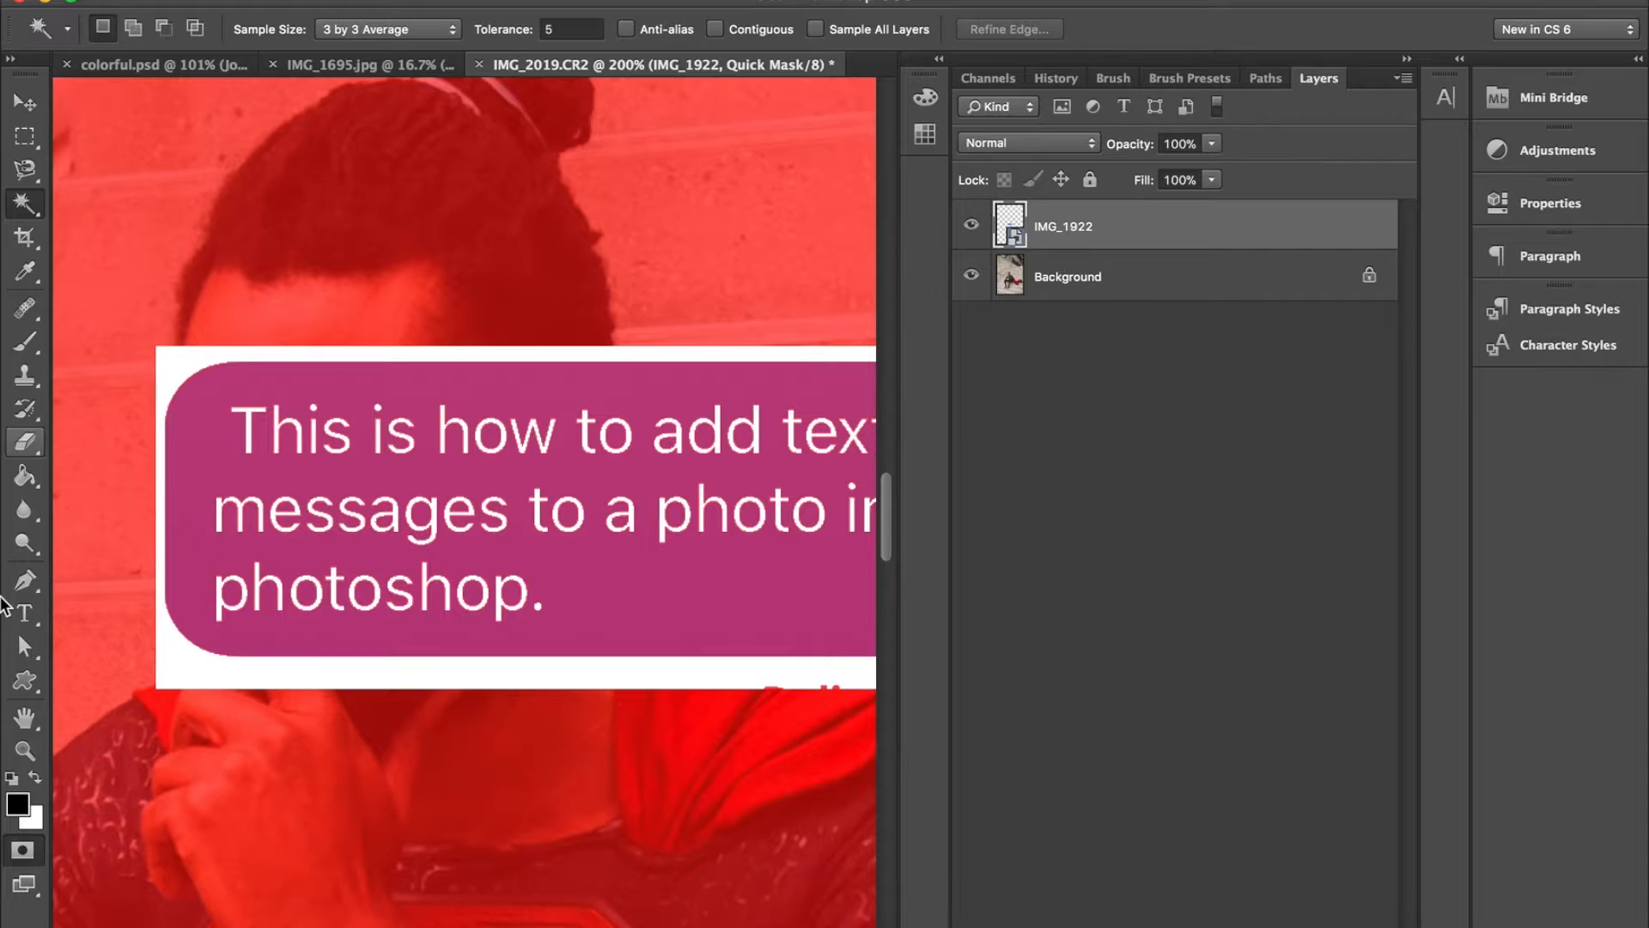
key(b)
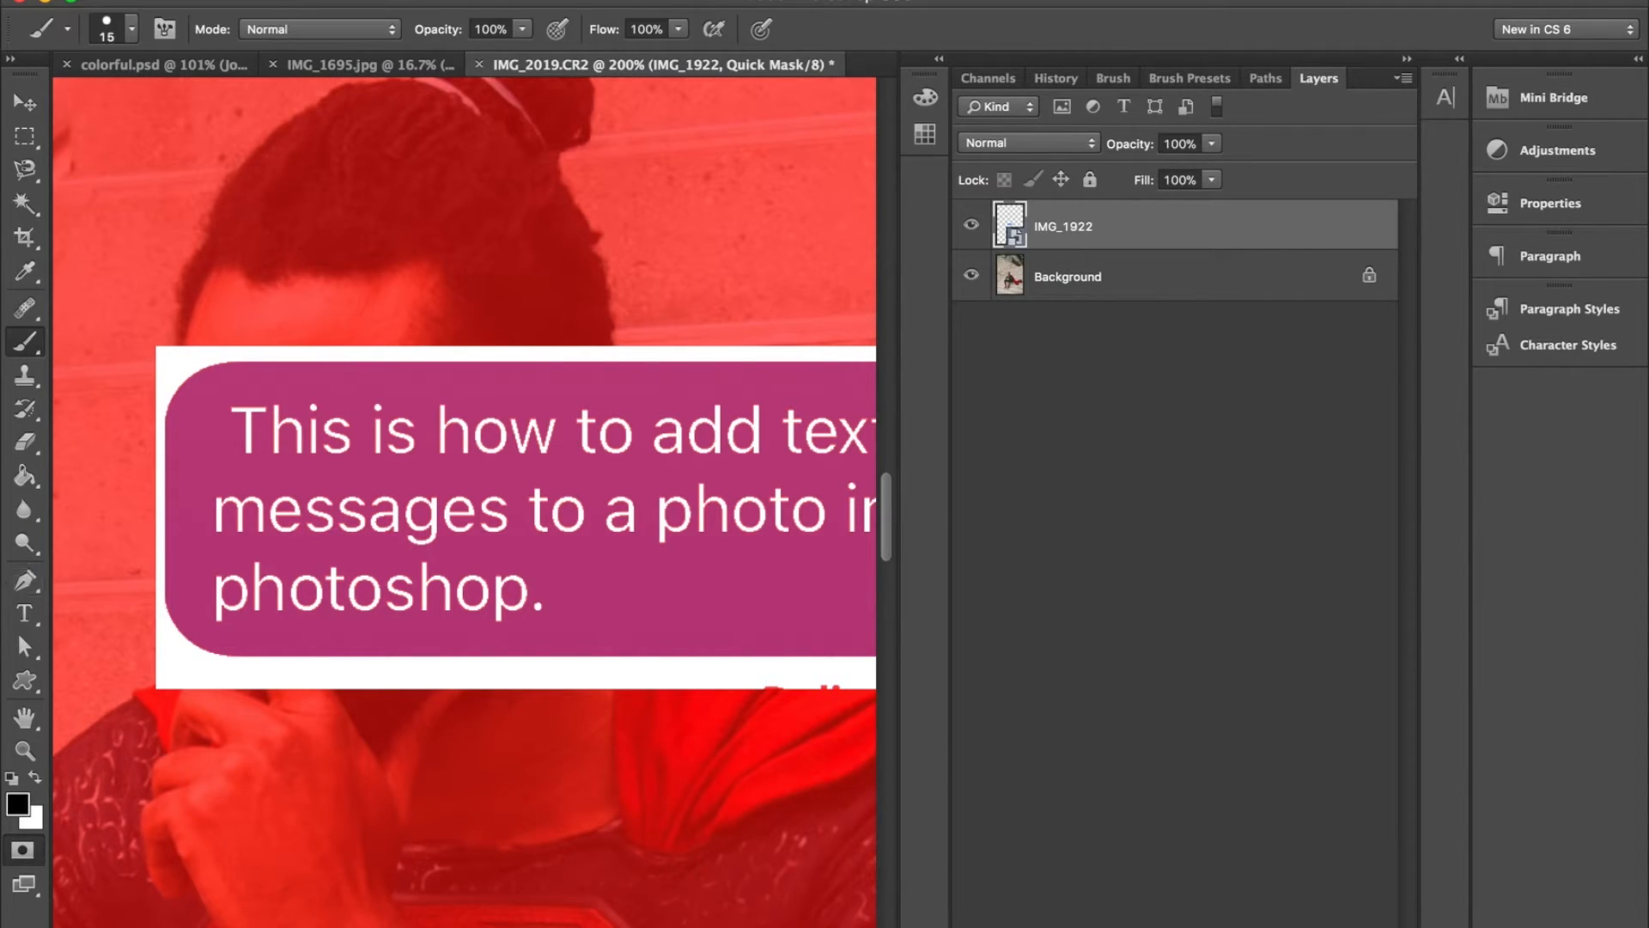
drag(263, 523, 215, 520)
right_click(248, 510)
click(367, 574)
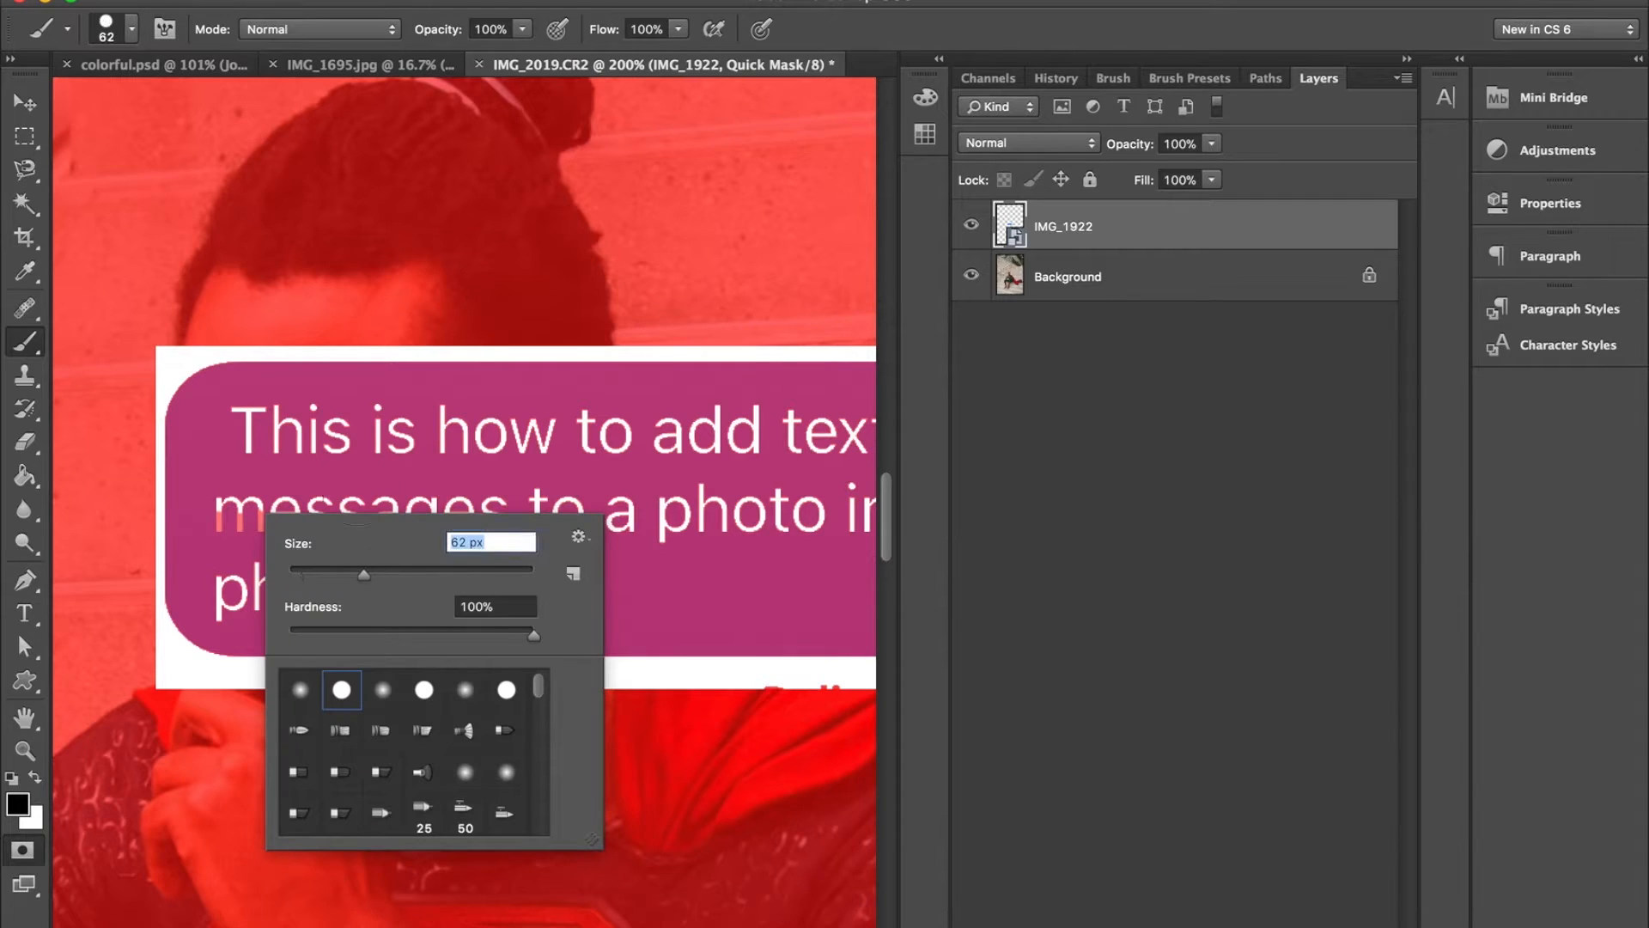
- Paint mask over the first part of the bubble's lettering, including "This", "messages" and "photoshop.", to exclude it from the selection
mouse_move(351, 465)
mouse_down()
mouse_move(383, 463)
mouse_move(258, 438)
mouse_up()
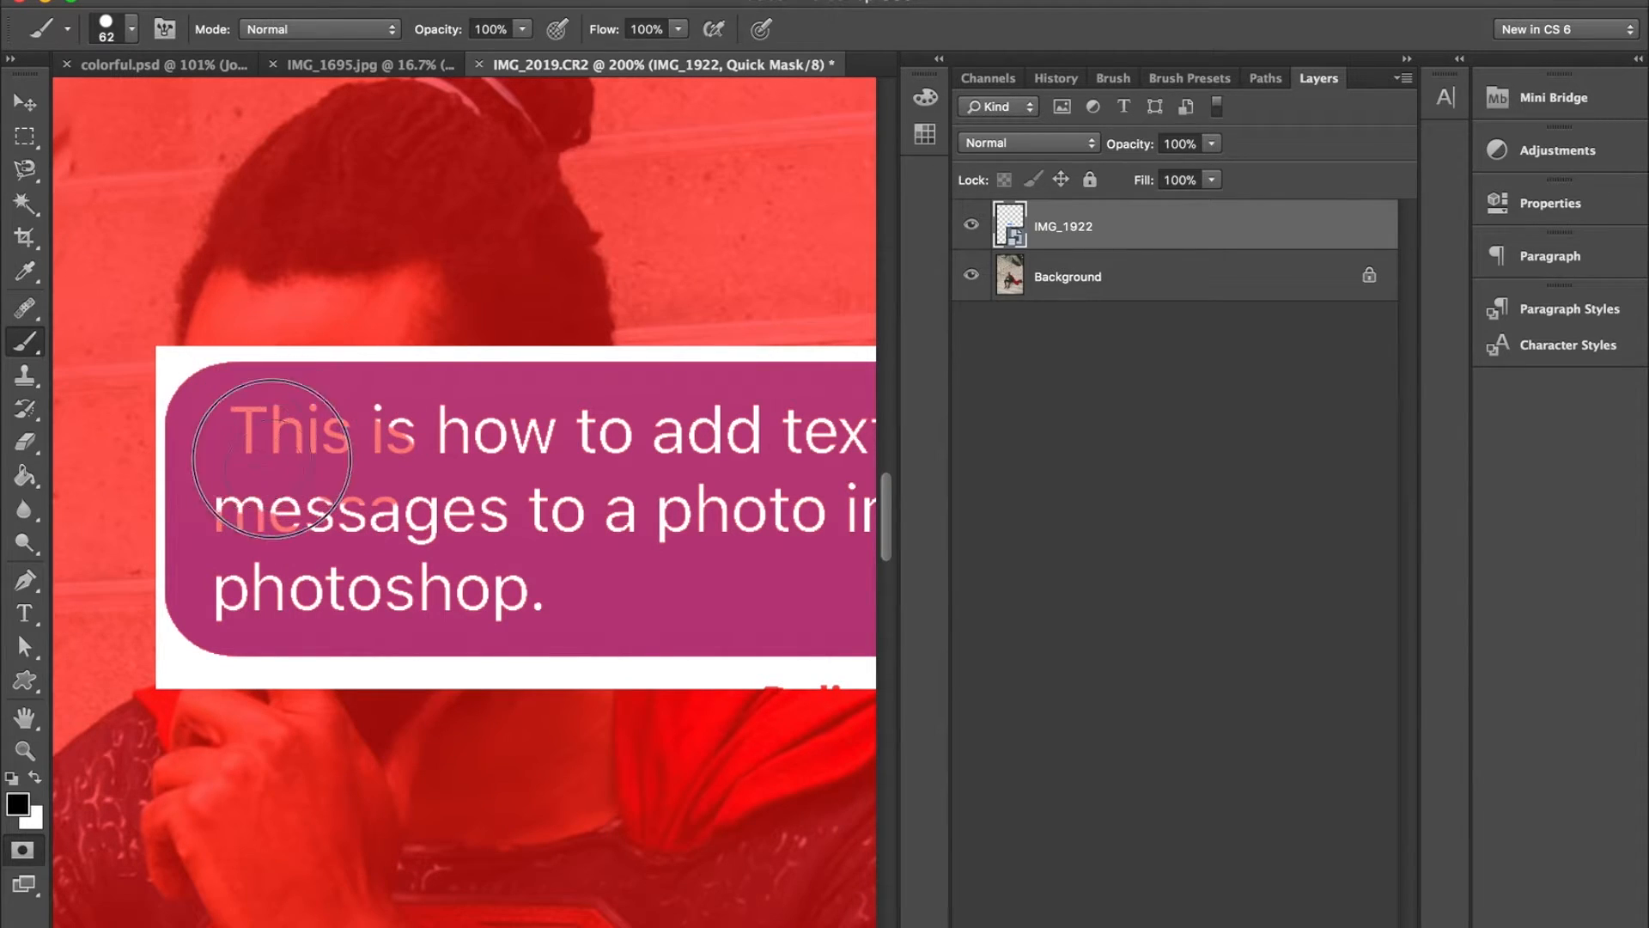
click(229, 600)
drag(230, 600, 515, 589)
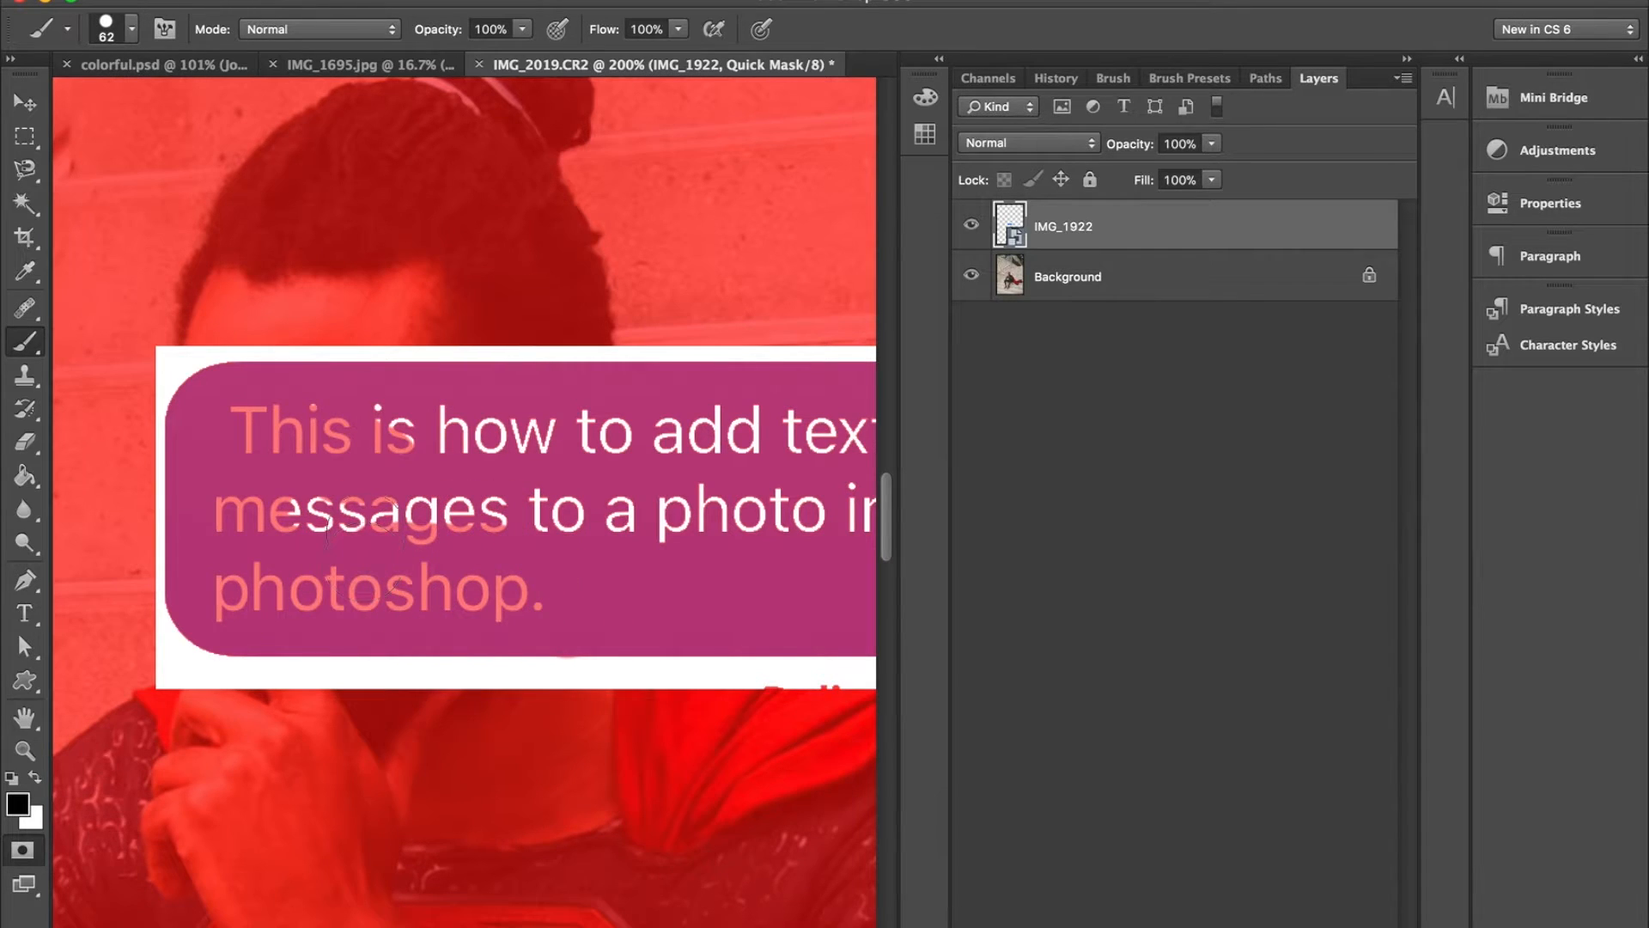
key(super+z)
drag(554, 587, 232, 592)
drag(534, 506, 307, 509)
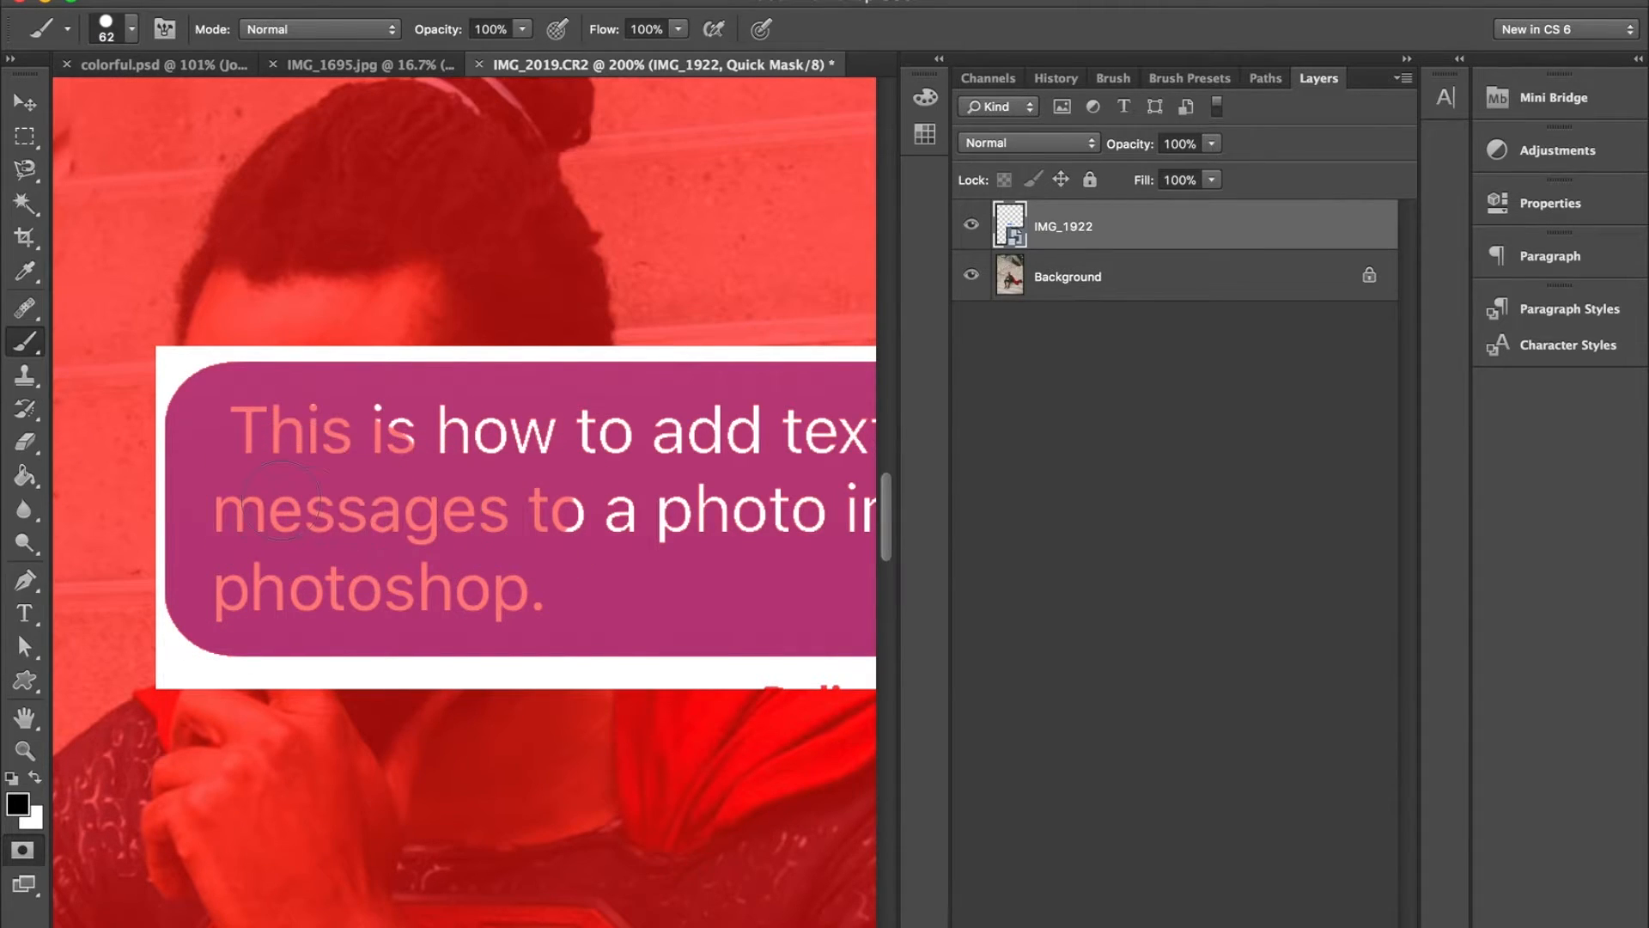
- Mask the remaining lettering in the bubble and leave Quick Mask mode with only the surrounding white selected
scroll(418, 554, right, 4)
scroll(418, 554, up, 1)
mouse_move(418, 554)
mouse_down()
mouse_move(526, 570)
mouse_move(662, 559)
mouse_move(751, 515)
mouse_move(742, 479)
mouse_move(202, 449)
mouse_up()
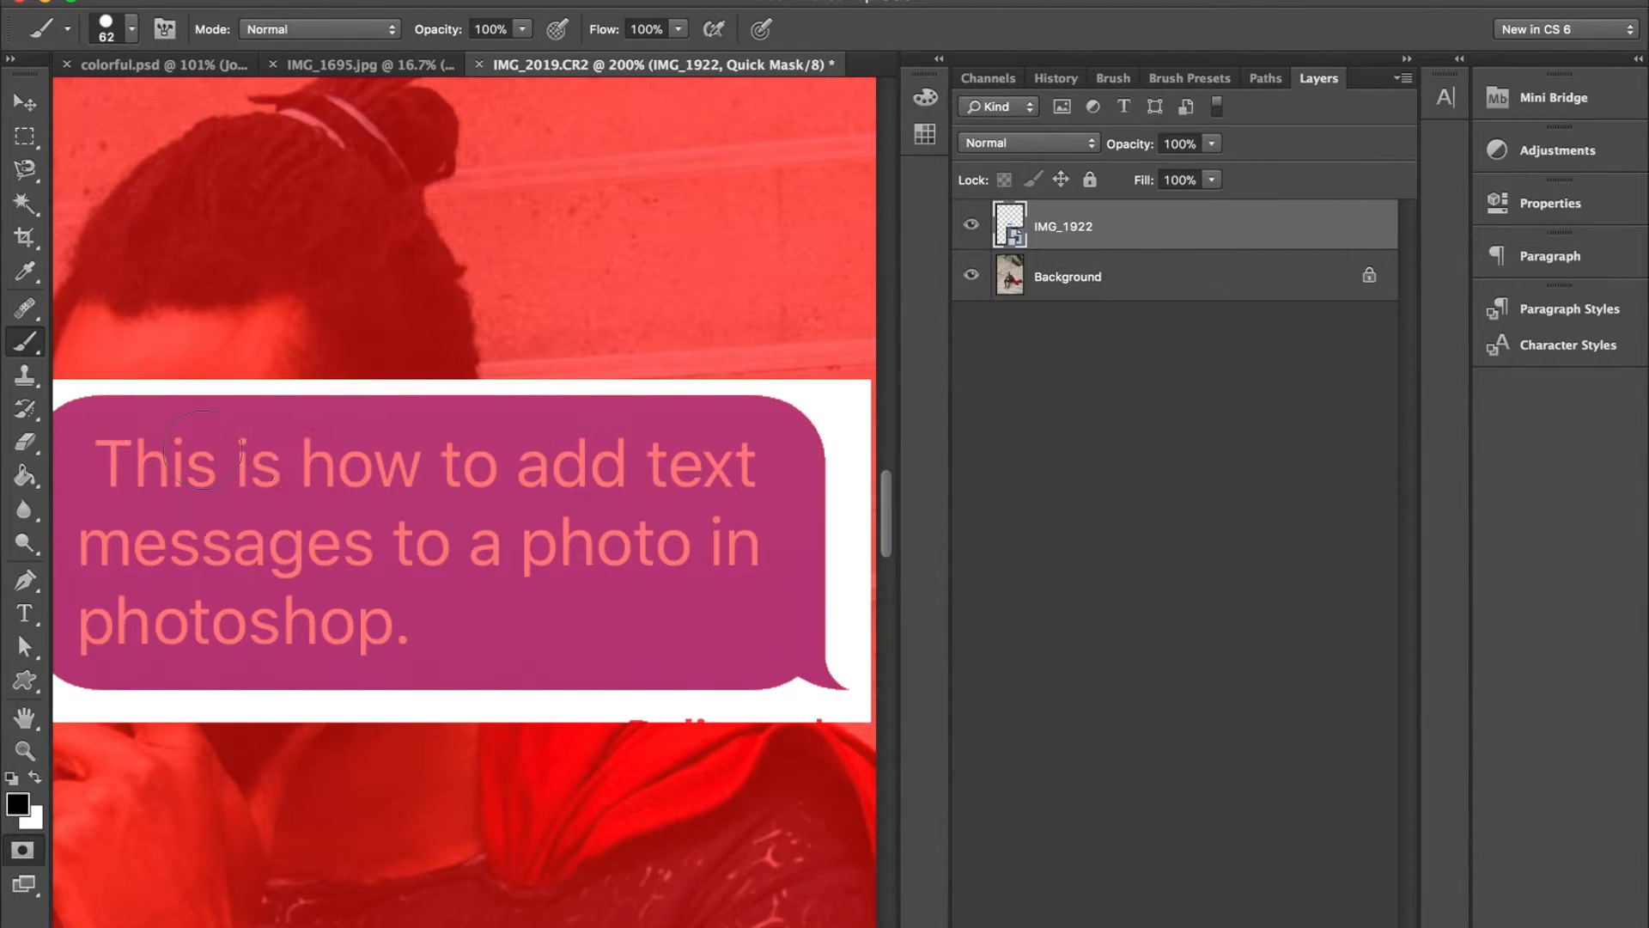
key(x)
key(q)
- Rasterize the IMG_1922 layer, then delete the selected white background around the bubble and clear the selection
scroll(543, 518, down, 2)
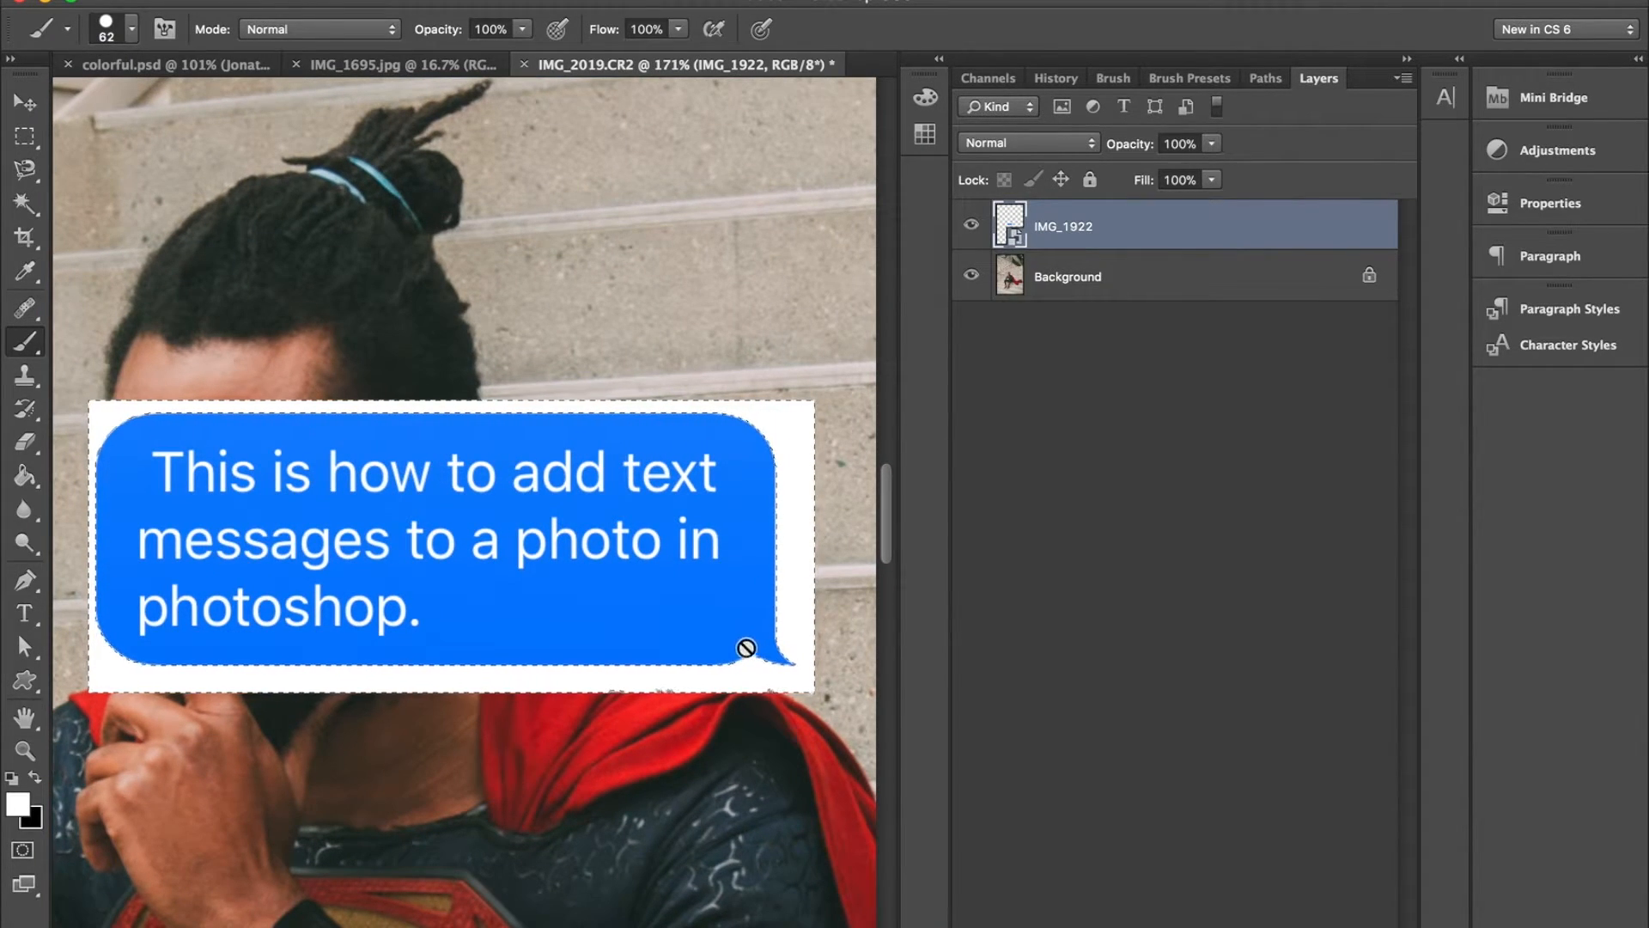
right_click(1115, 222)
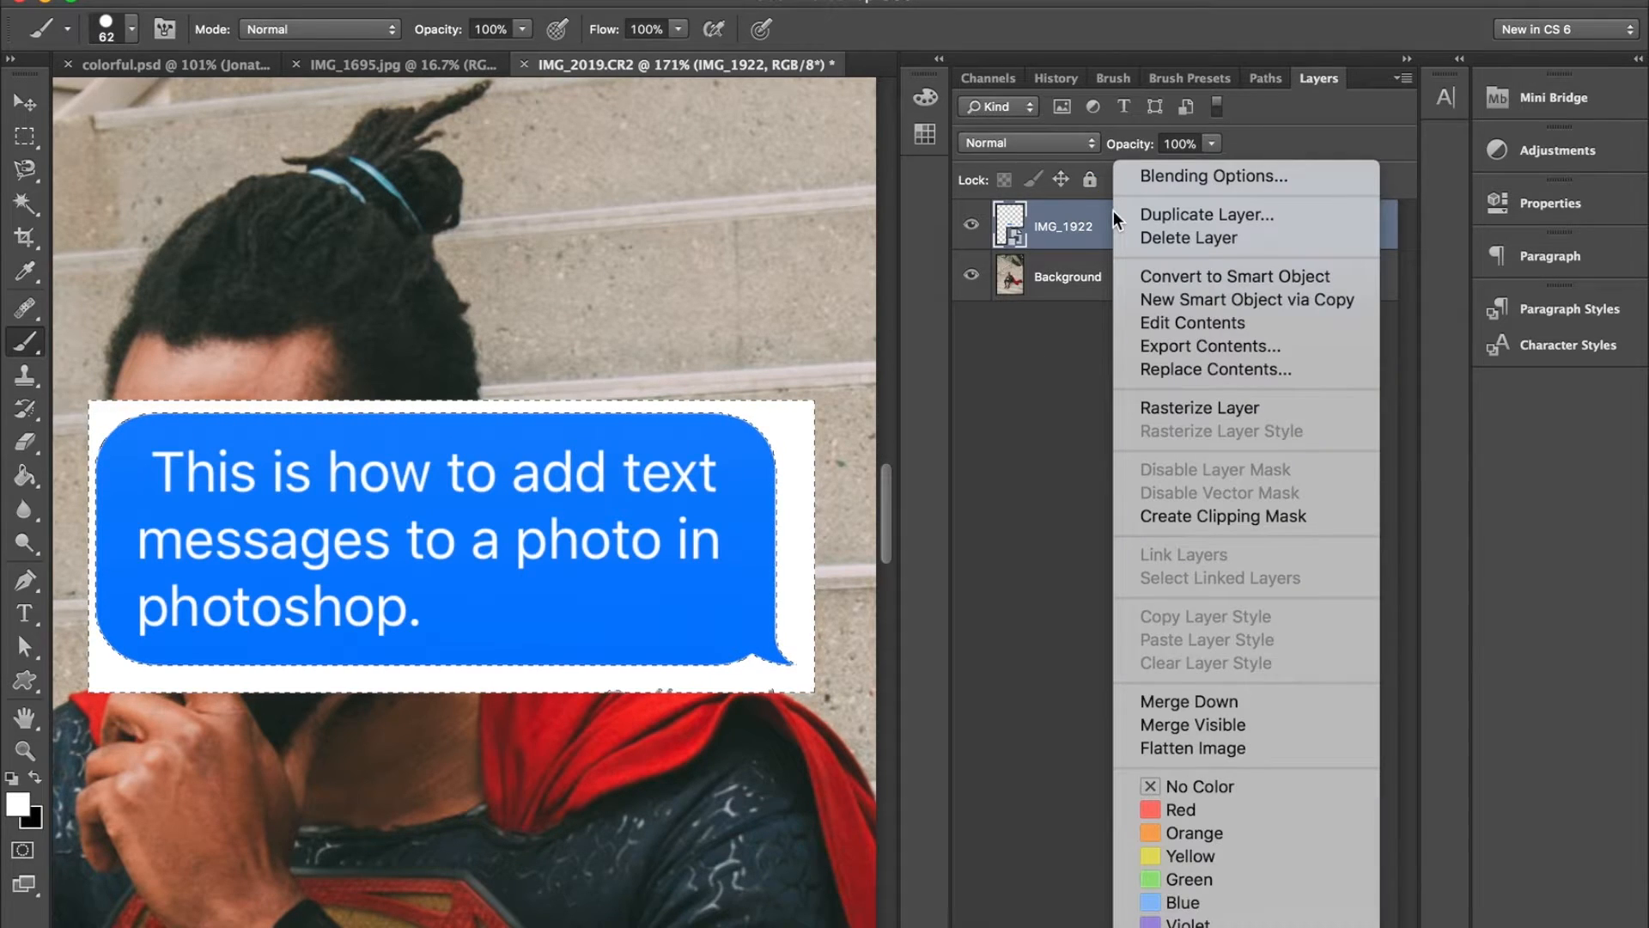
click(1156, 408)
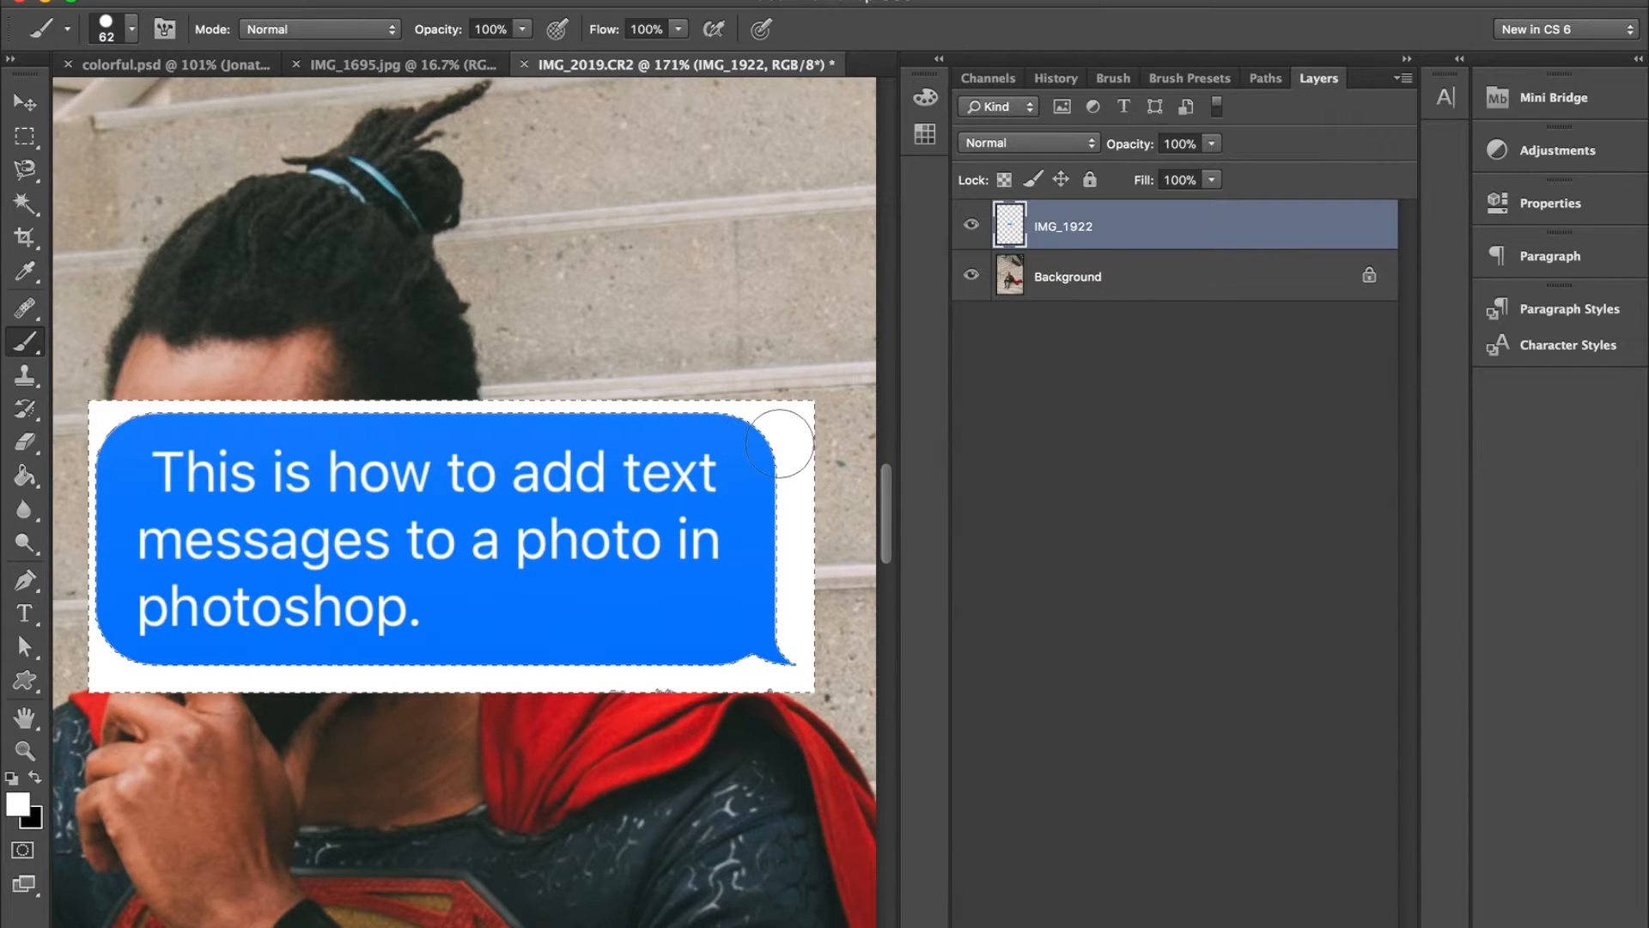
key(Delete)
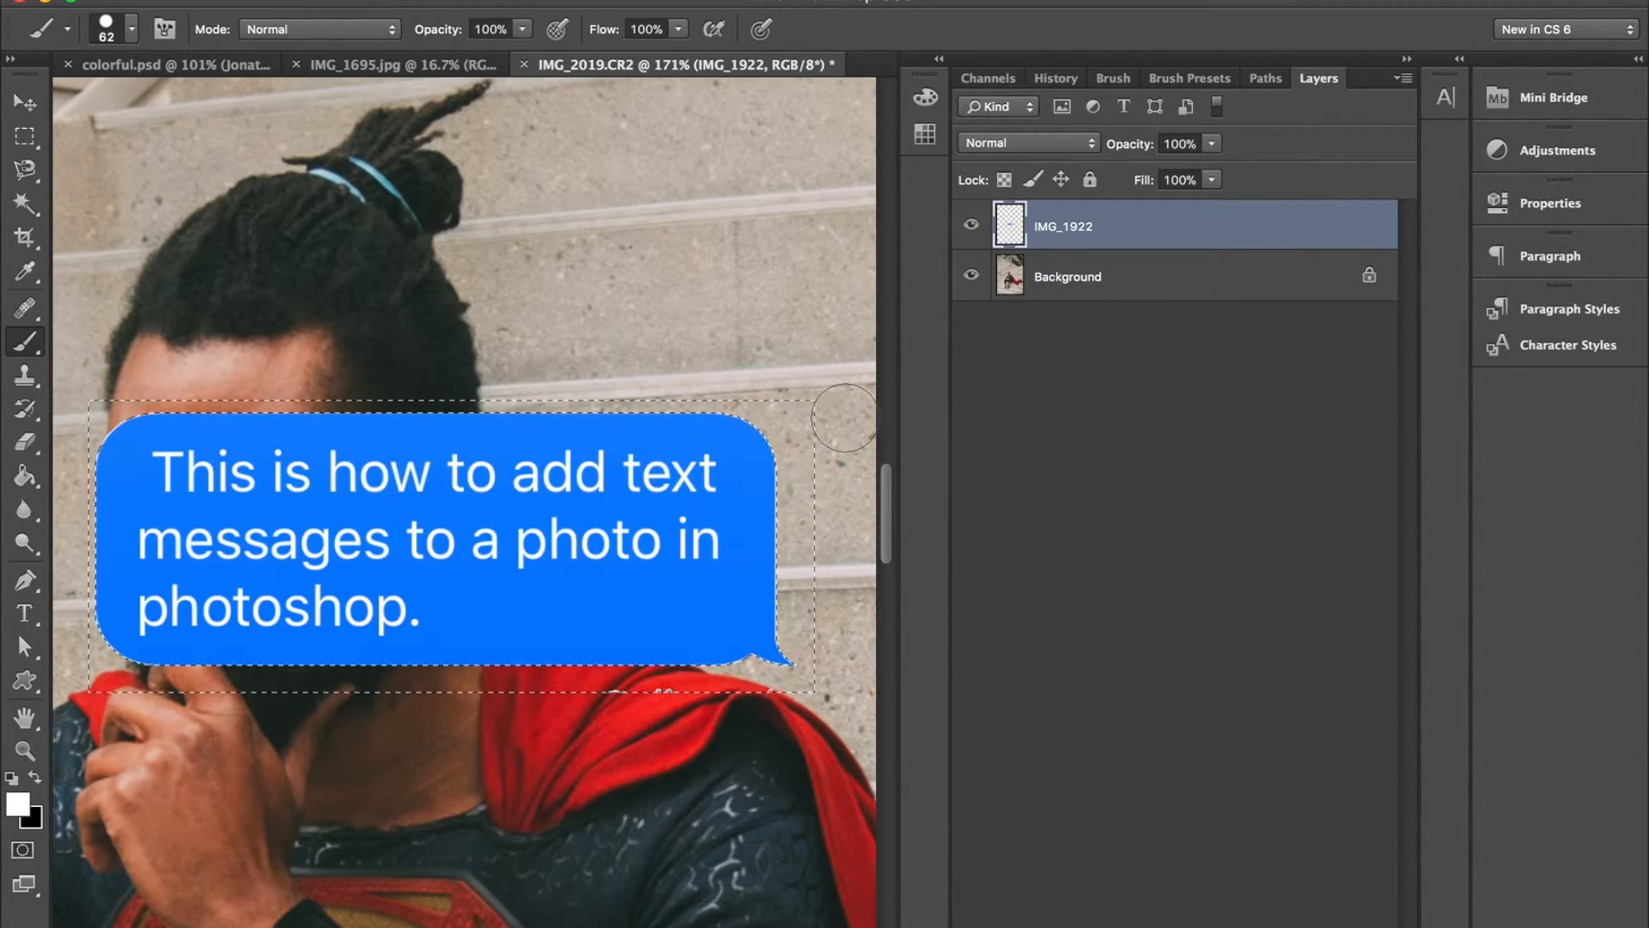
key(super+d)
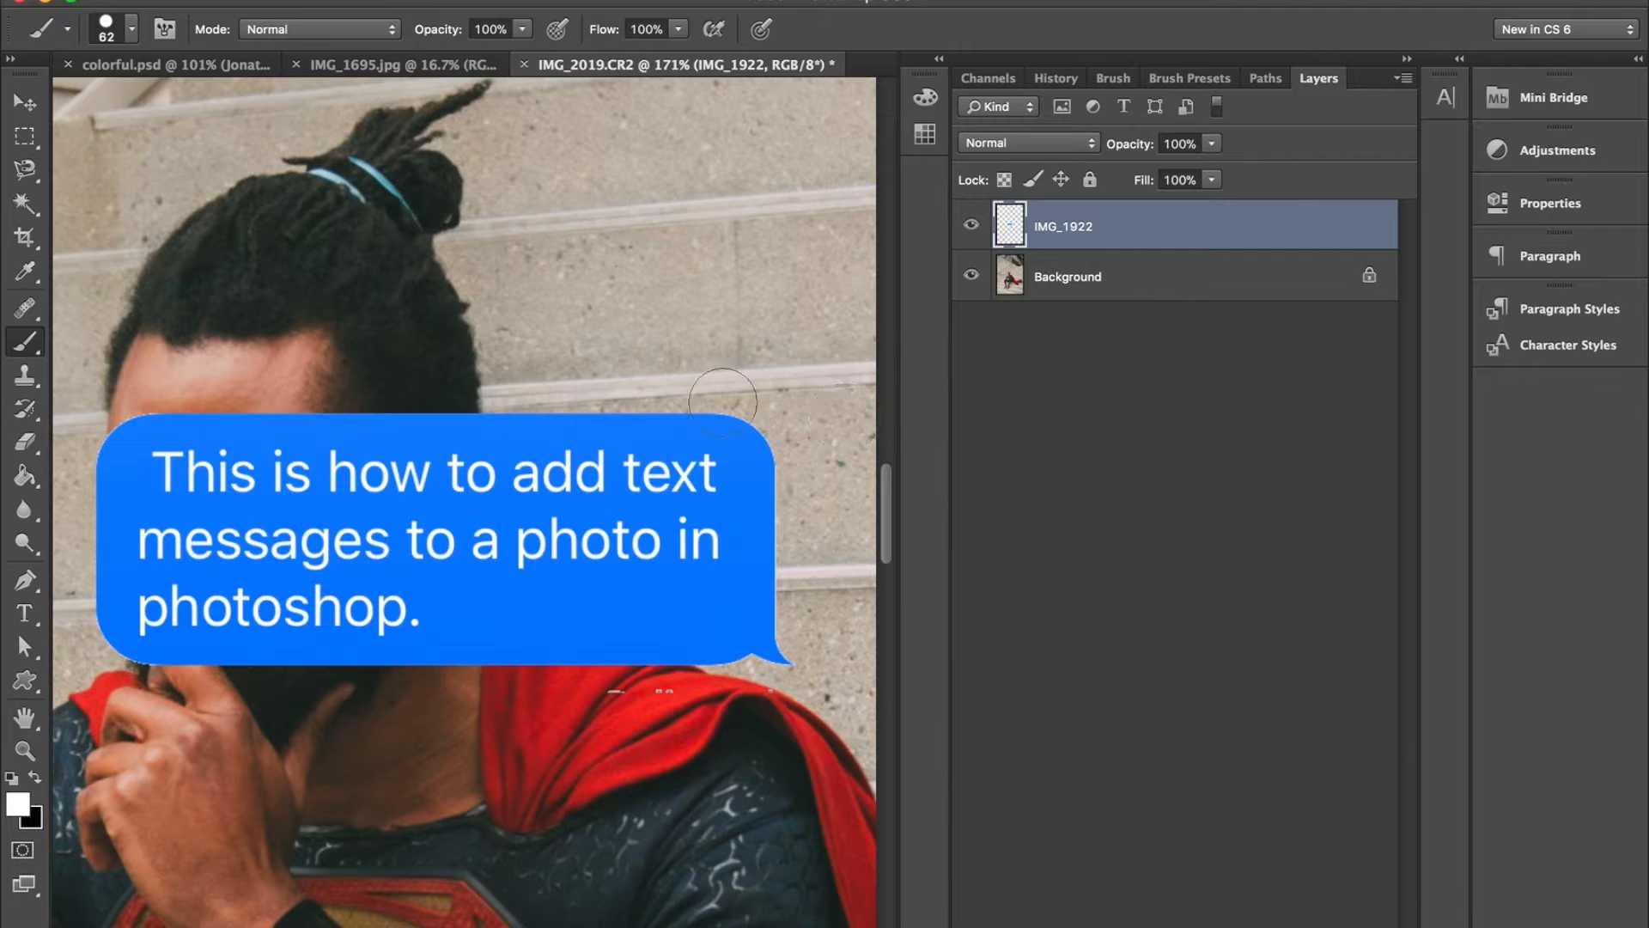
- Erase the stray white specks below the bubble on the IMG_1922 layer with the 102 px Eraser
scroll(387, 526, up, 3)
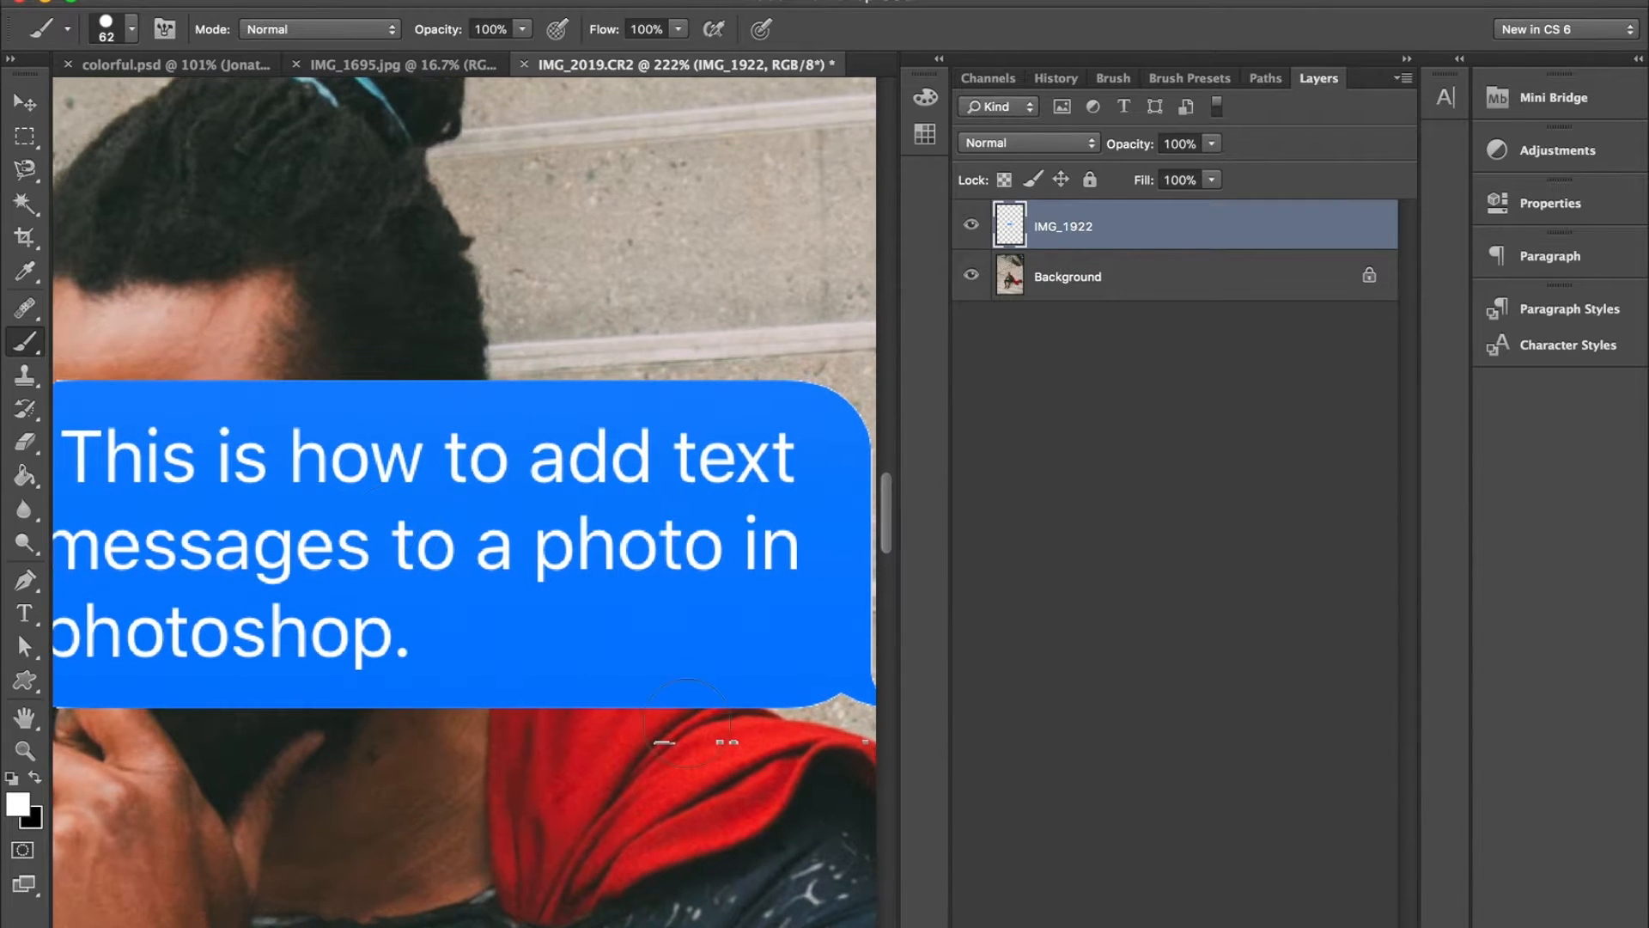
scroll(736, 756, right, 3)
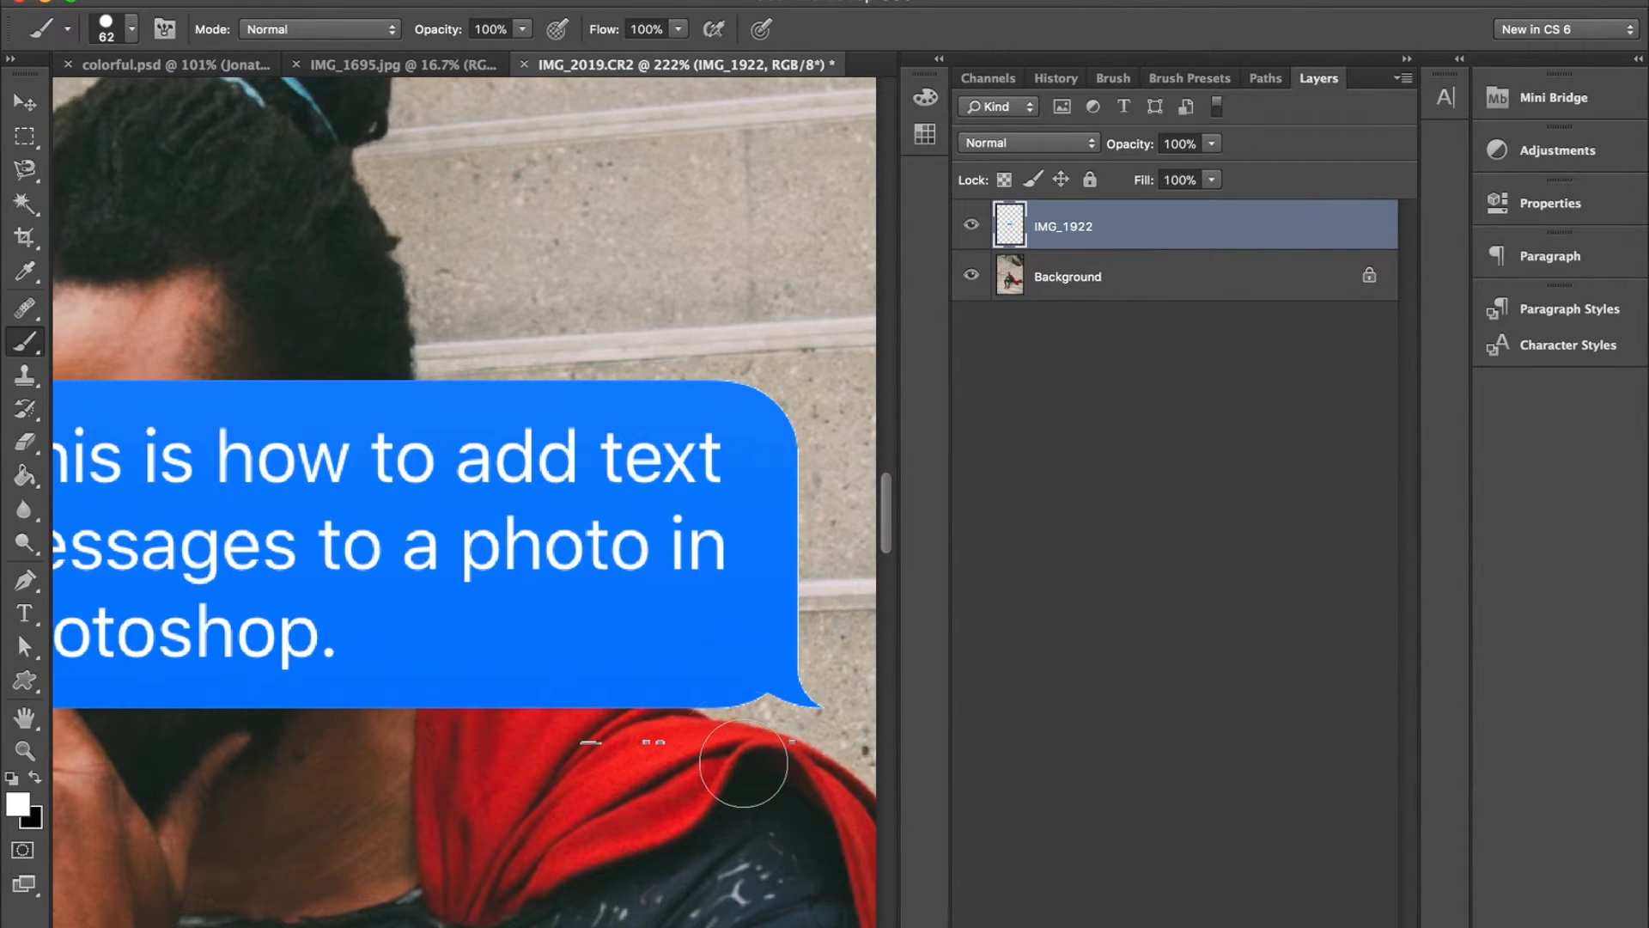
key(e)
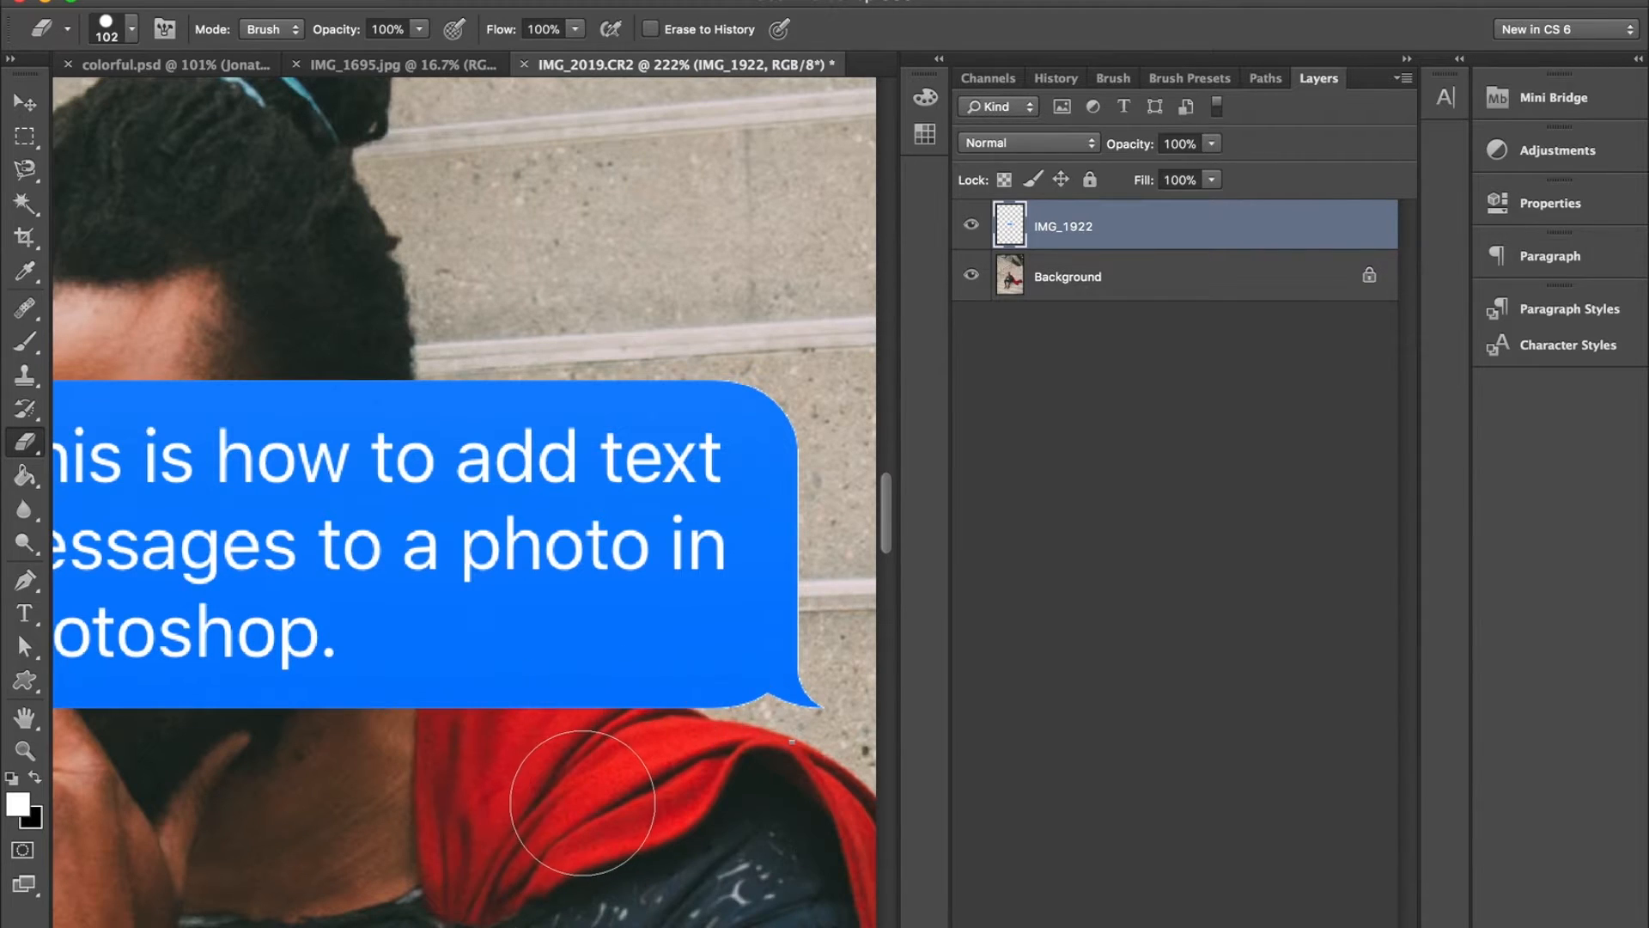
scroll(634, 747, left, 10)
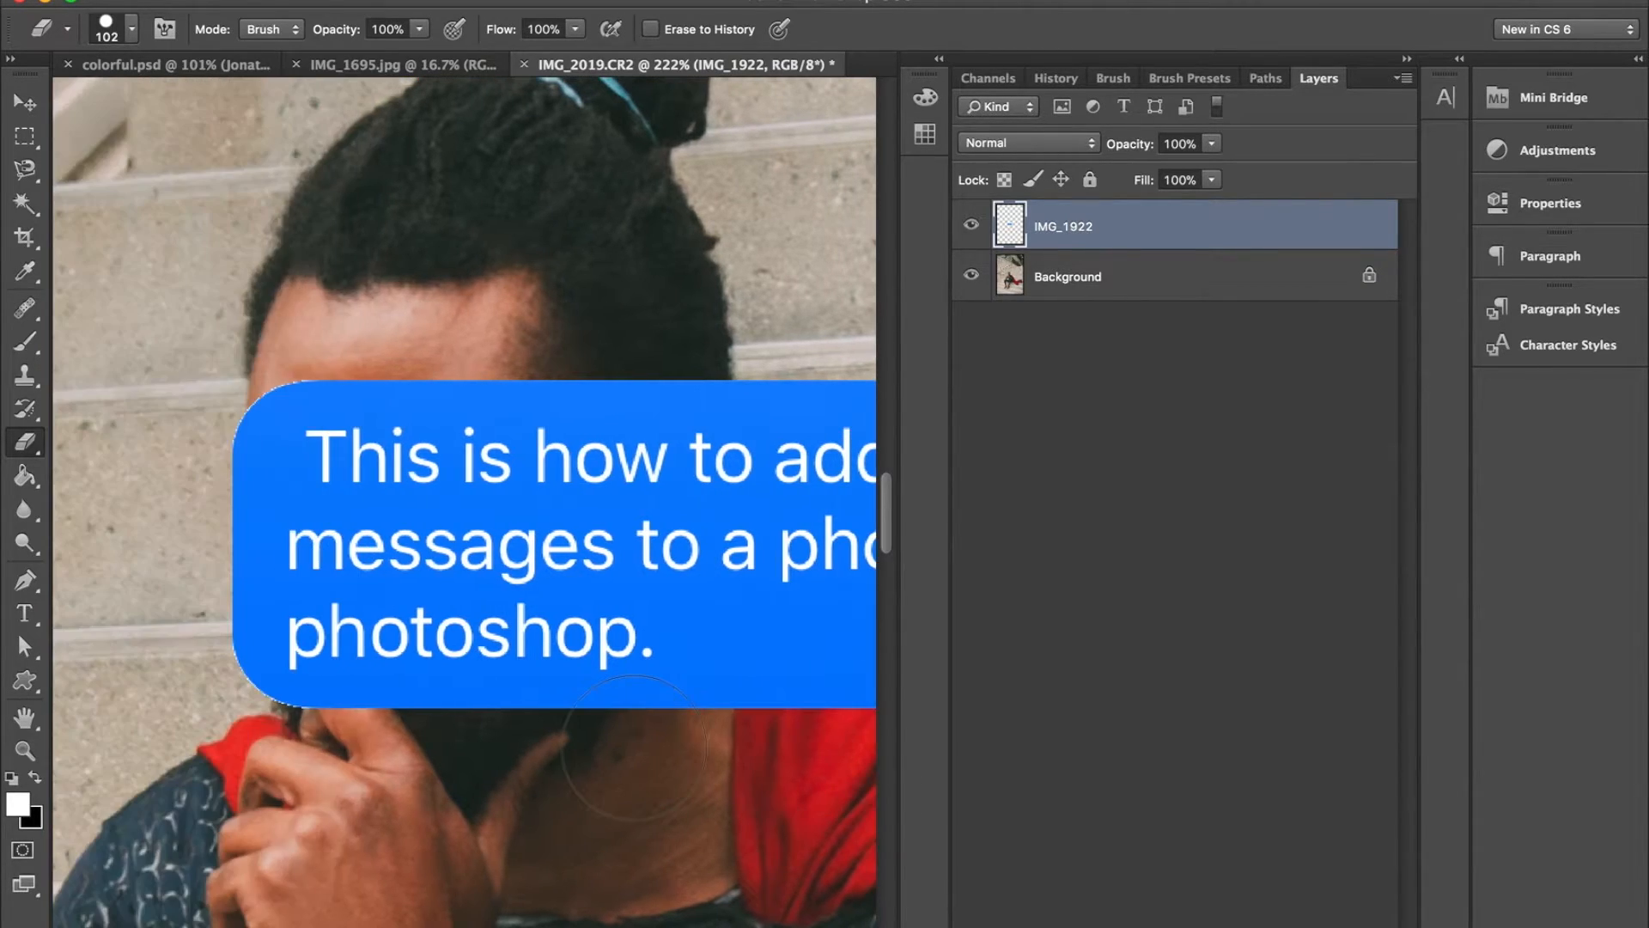
scroll(348, 454, up, 3)
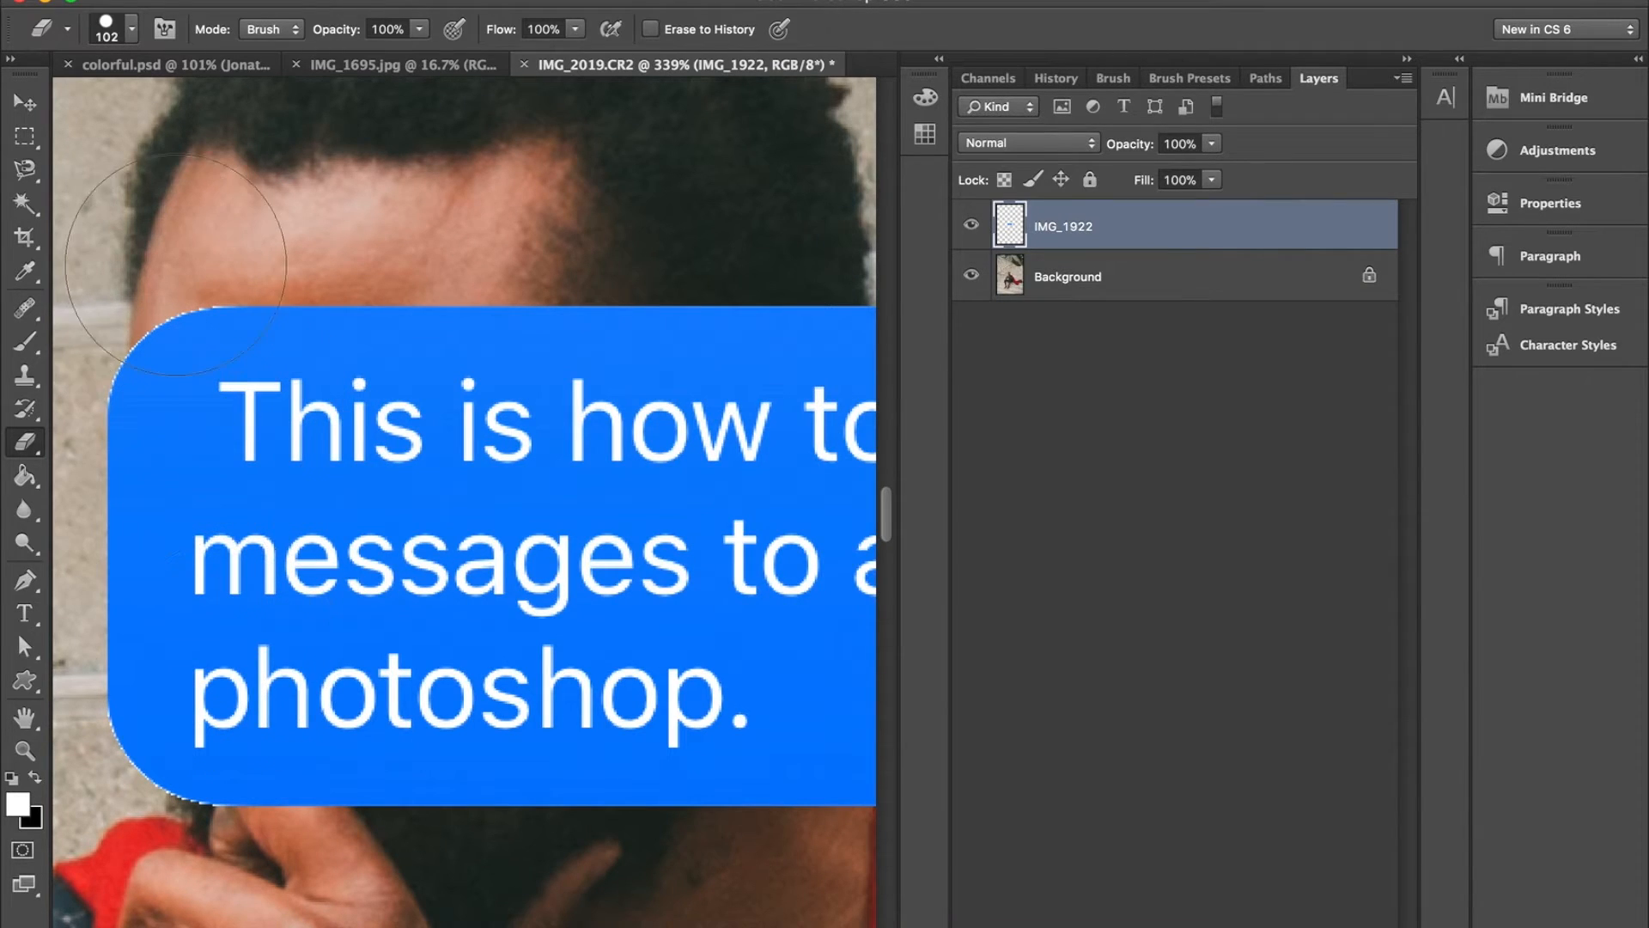
- Start a Pen shape path along the bubble's outline, curving it around the upper-left corner
key(p)
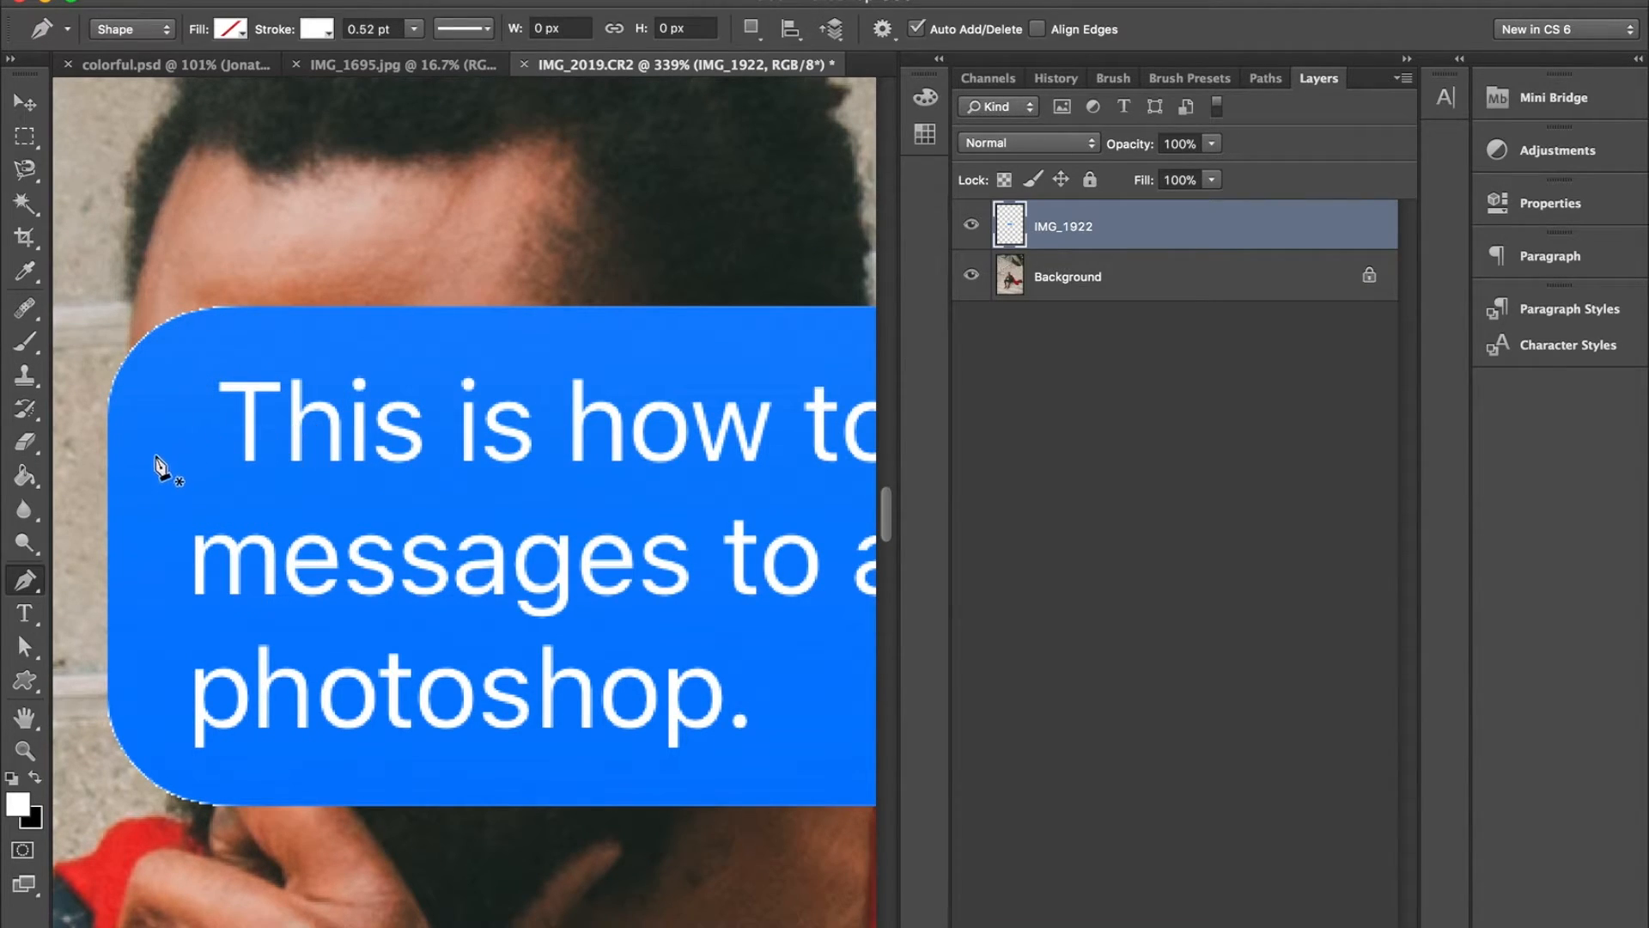
scroll(138, 542, up, 2)
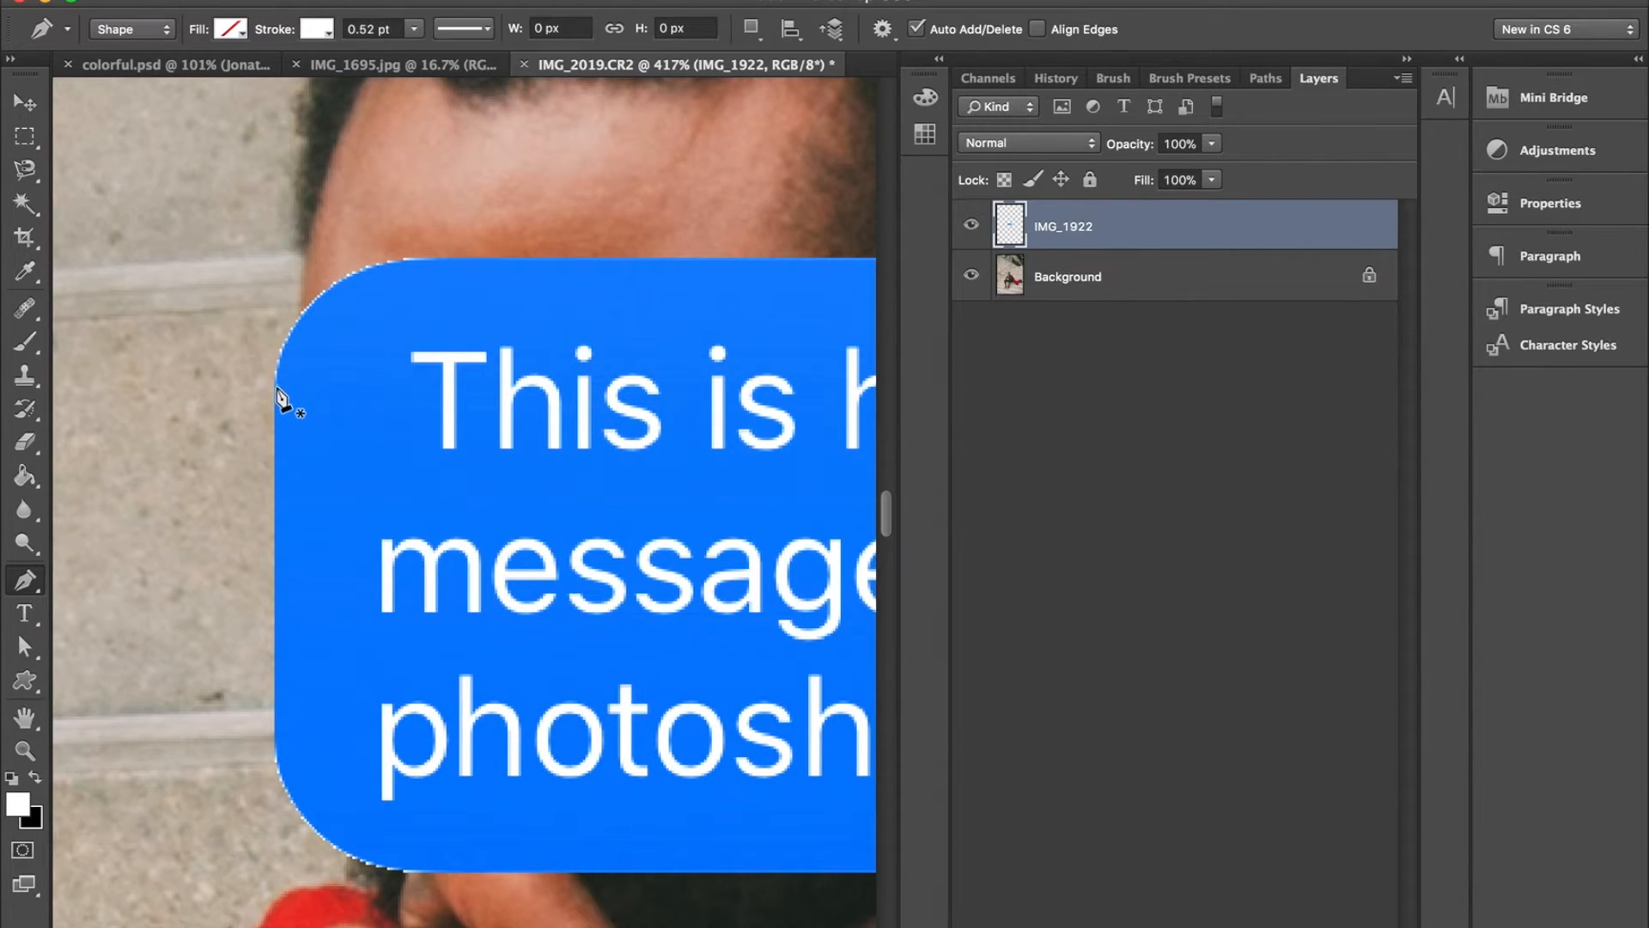
click(276, 385)
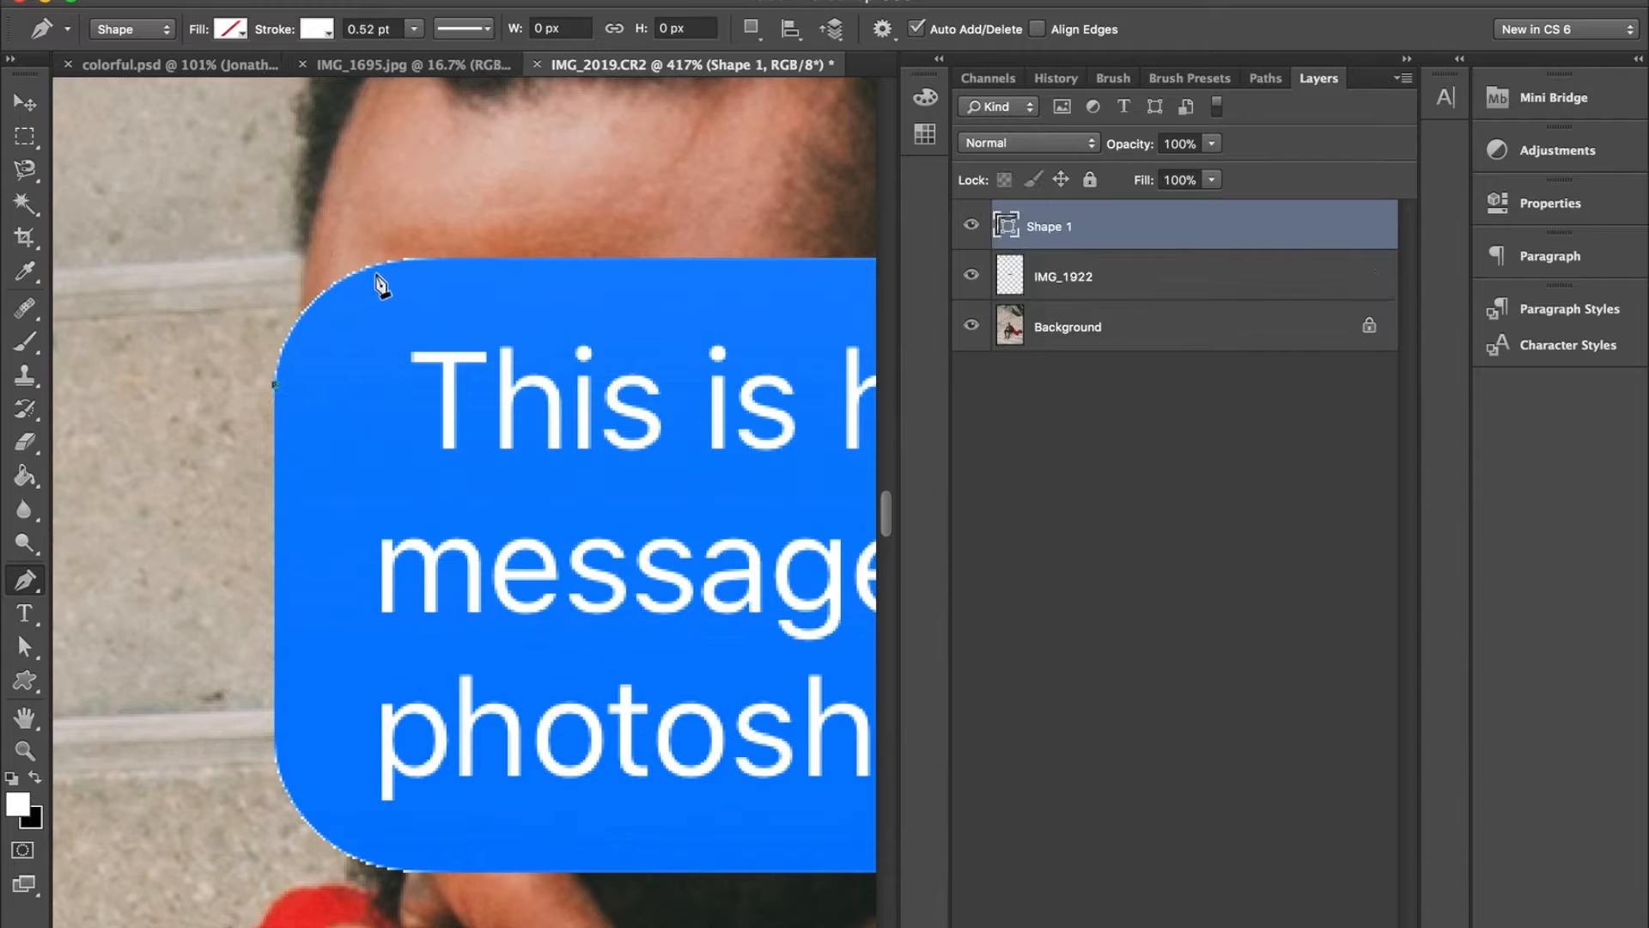
drag(416, 260, 532, 256)
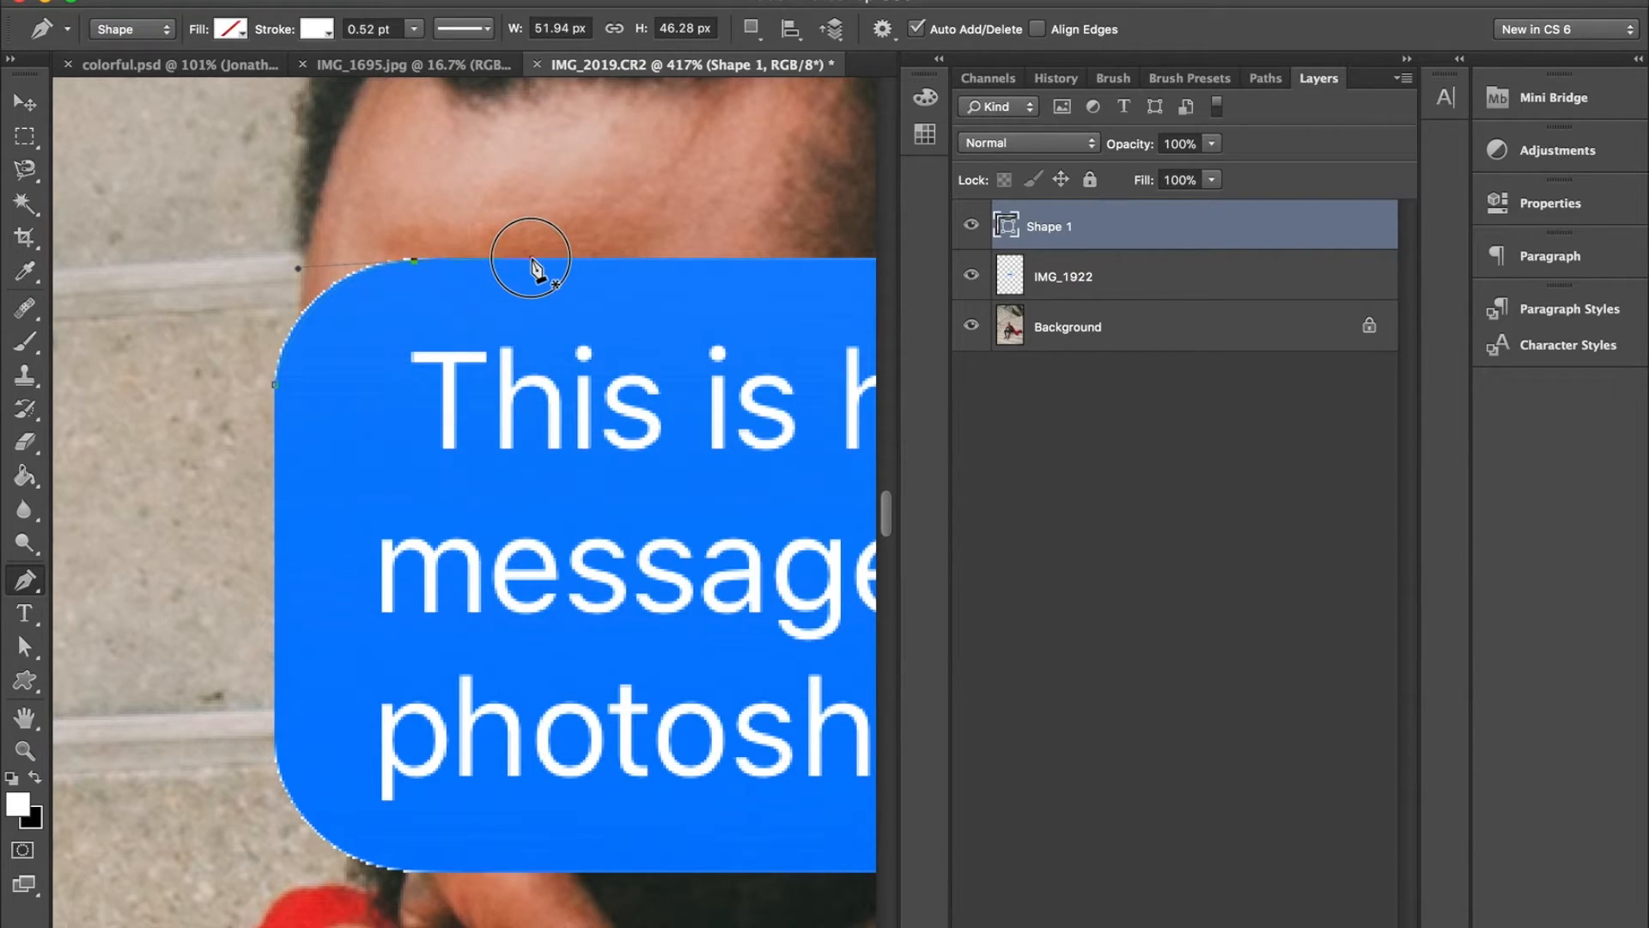
drag(532, 269, 534, 266)
- Continue the path along the bubble's top edge and around the upper-right corner, and set the shape's stroke to none
scroll(535, 269, right, 15)
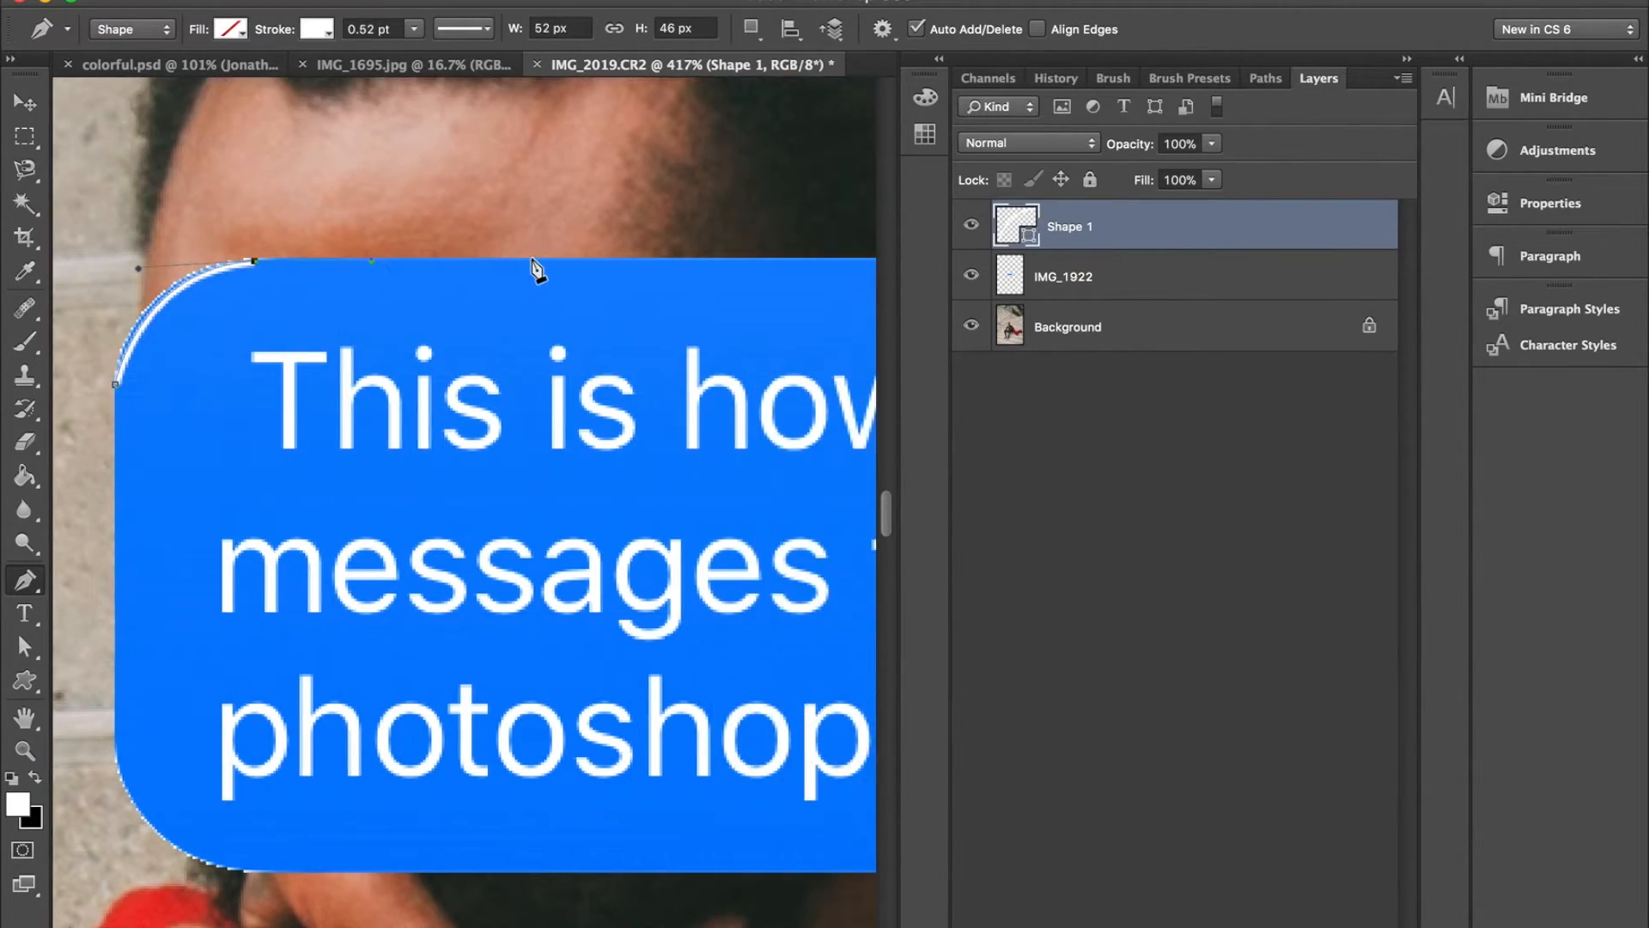
scroll(535, 269, right, 8)
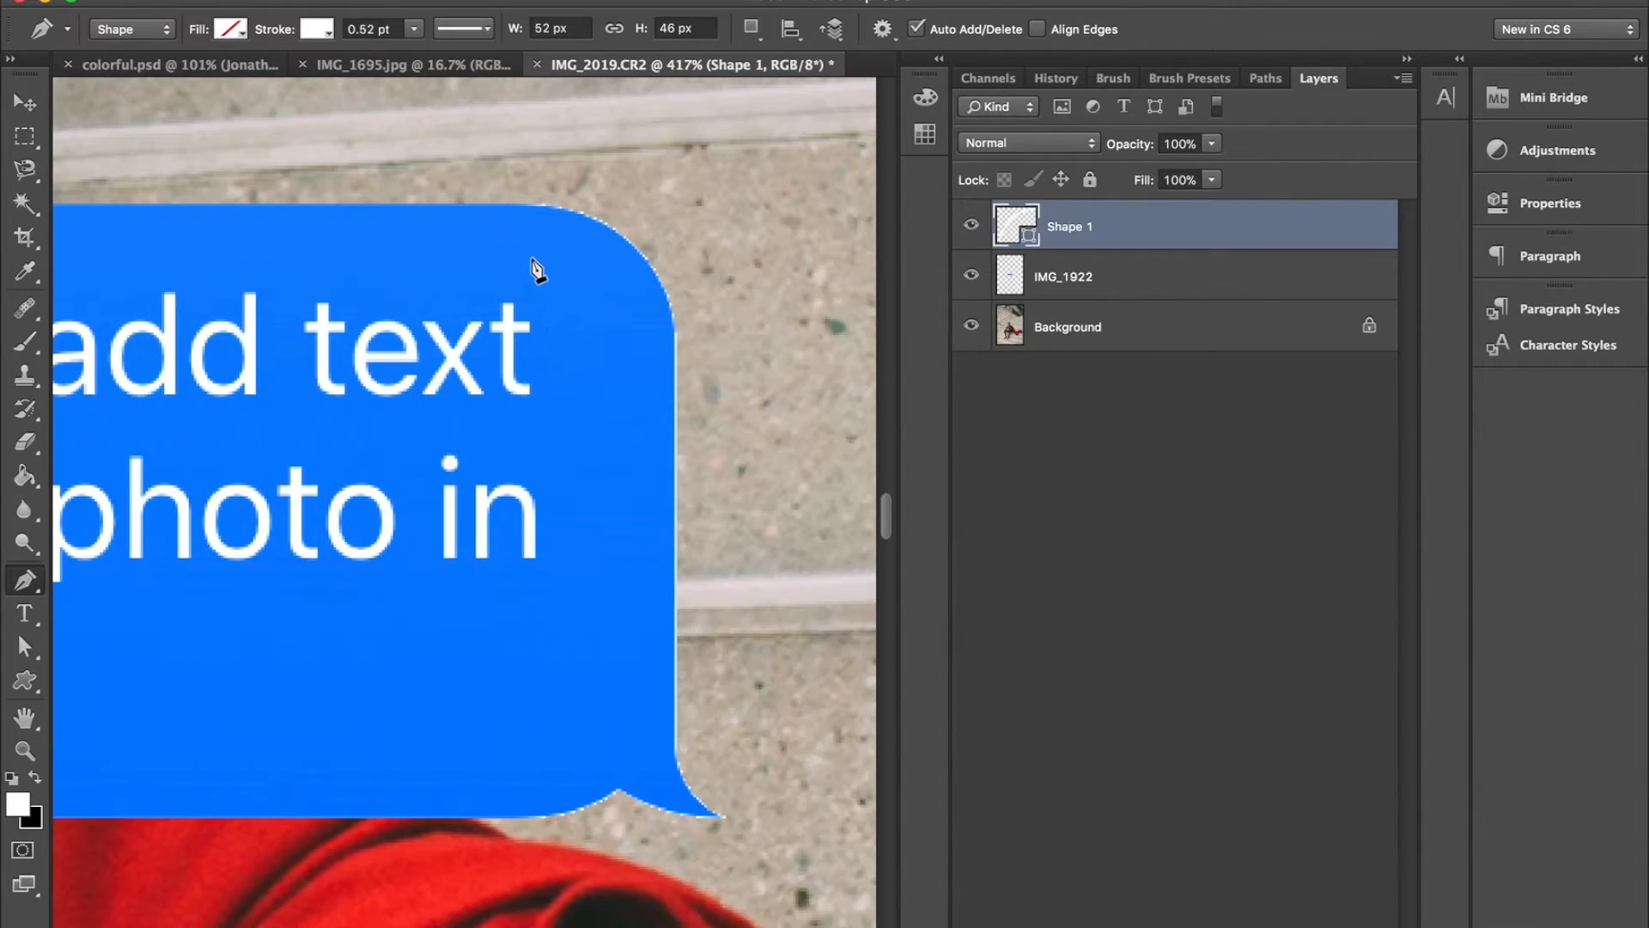
click(520, 207)
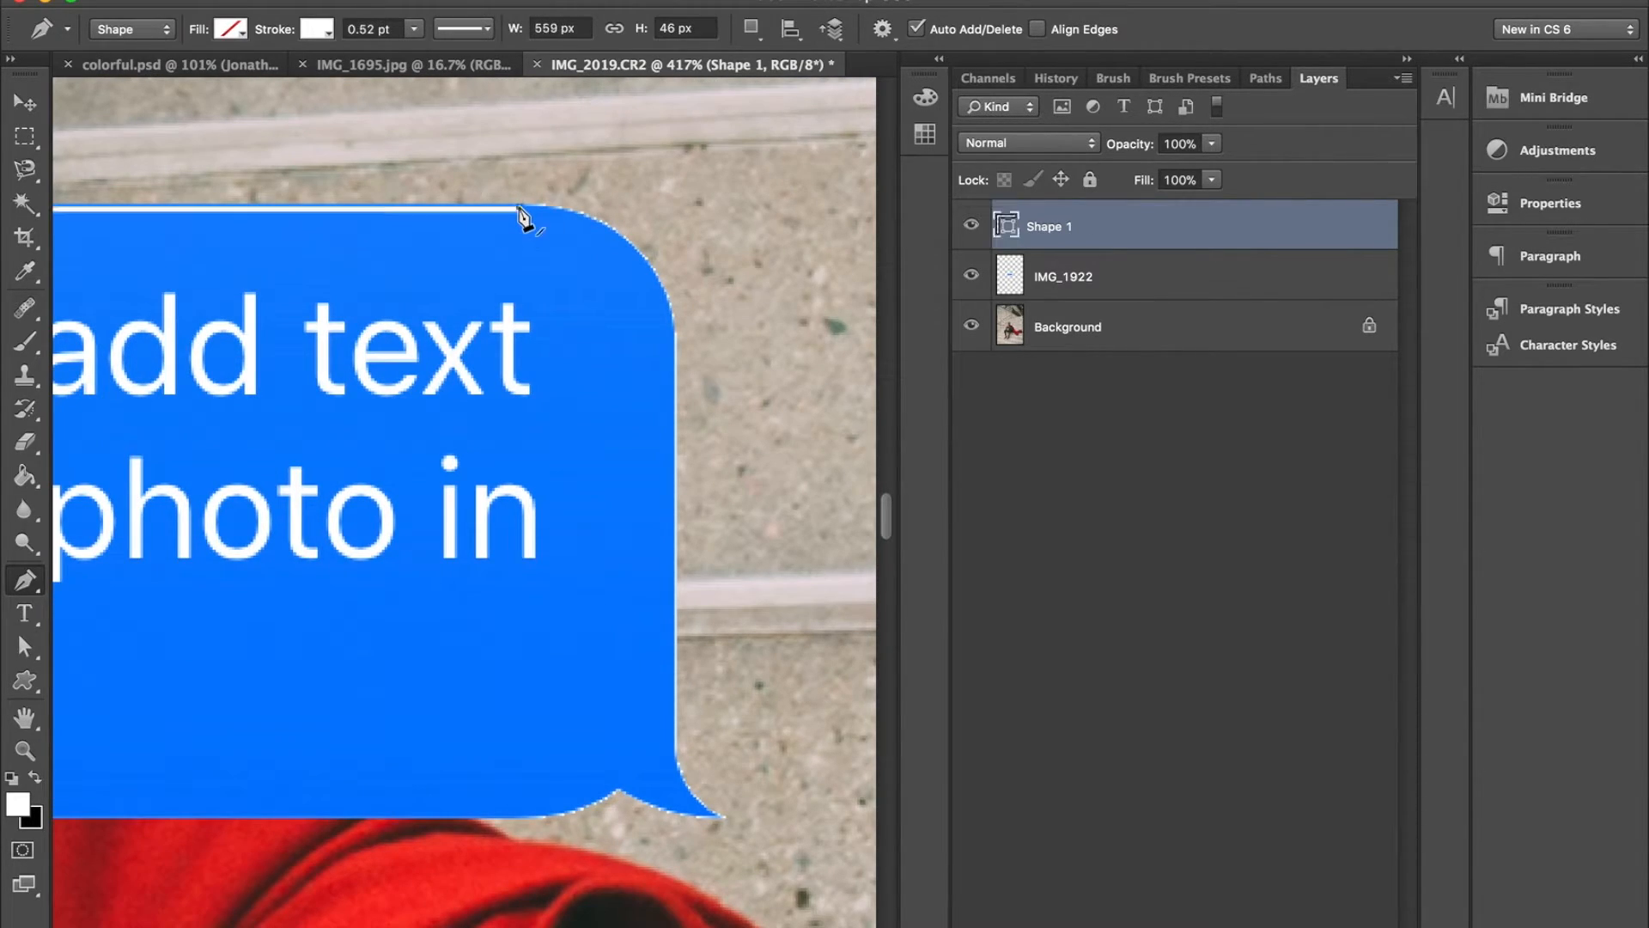
drag(673, 329, 672, 447)
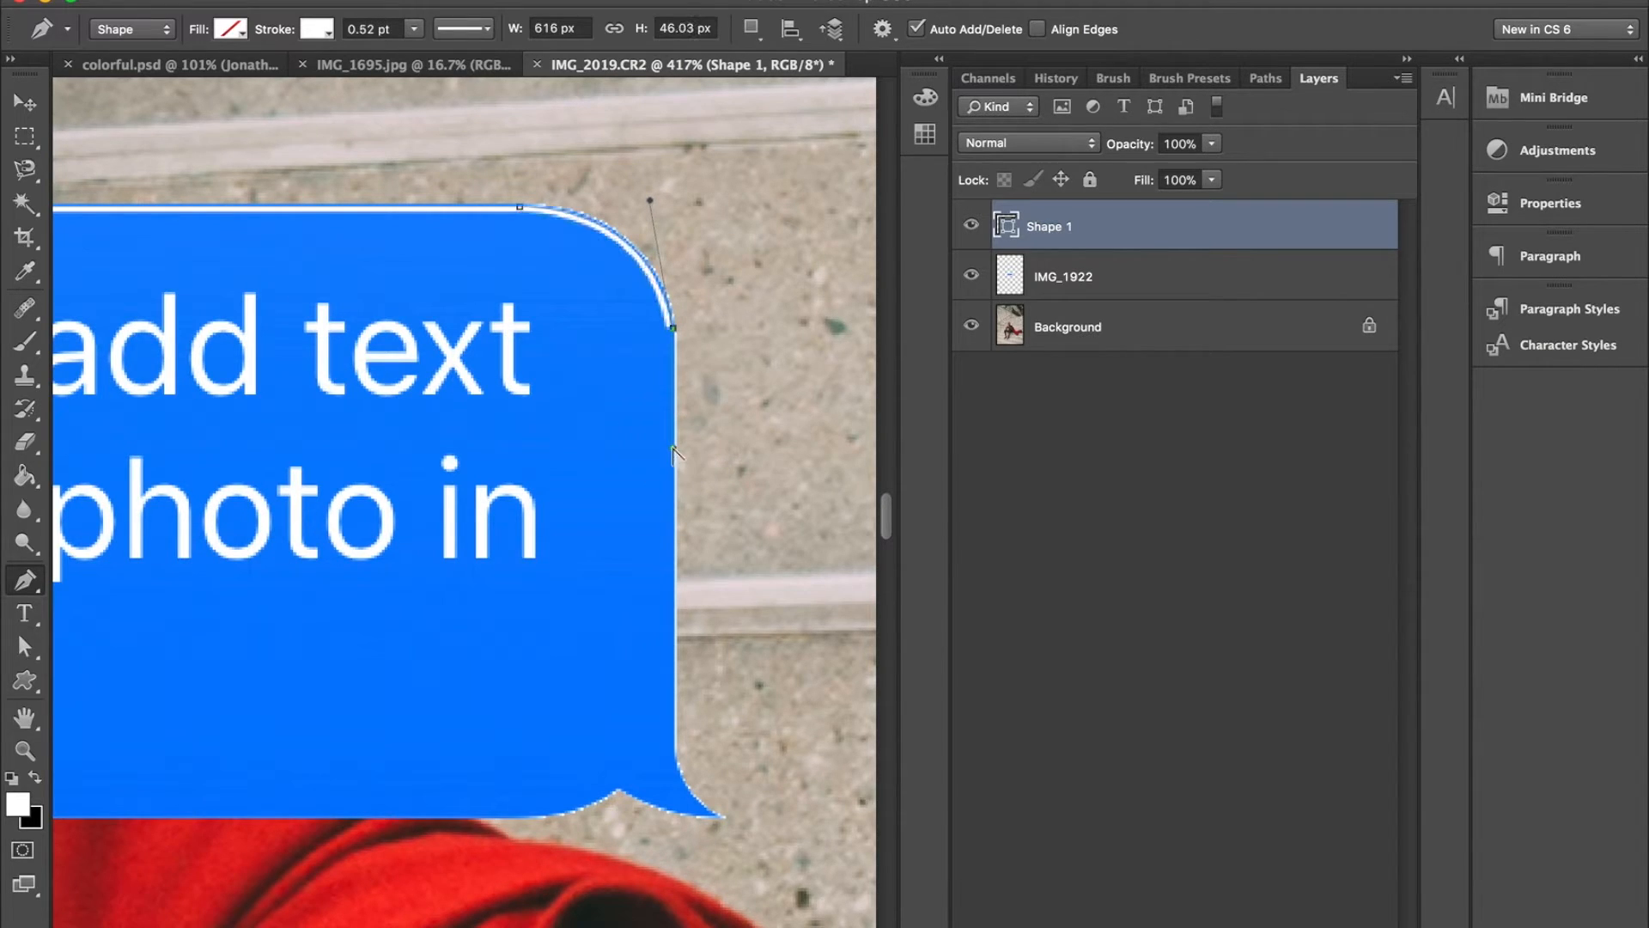
click(325, 35)
click(225, 83)
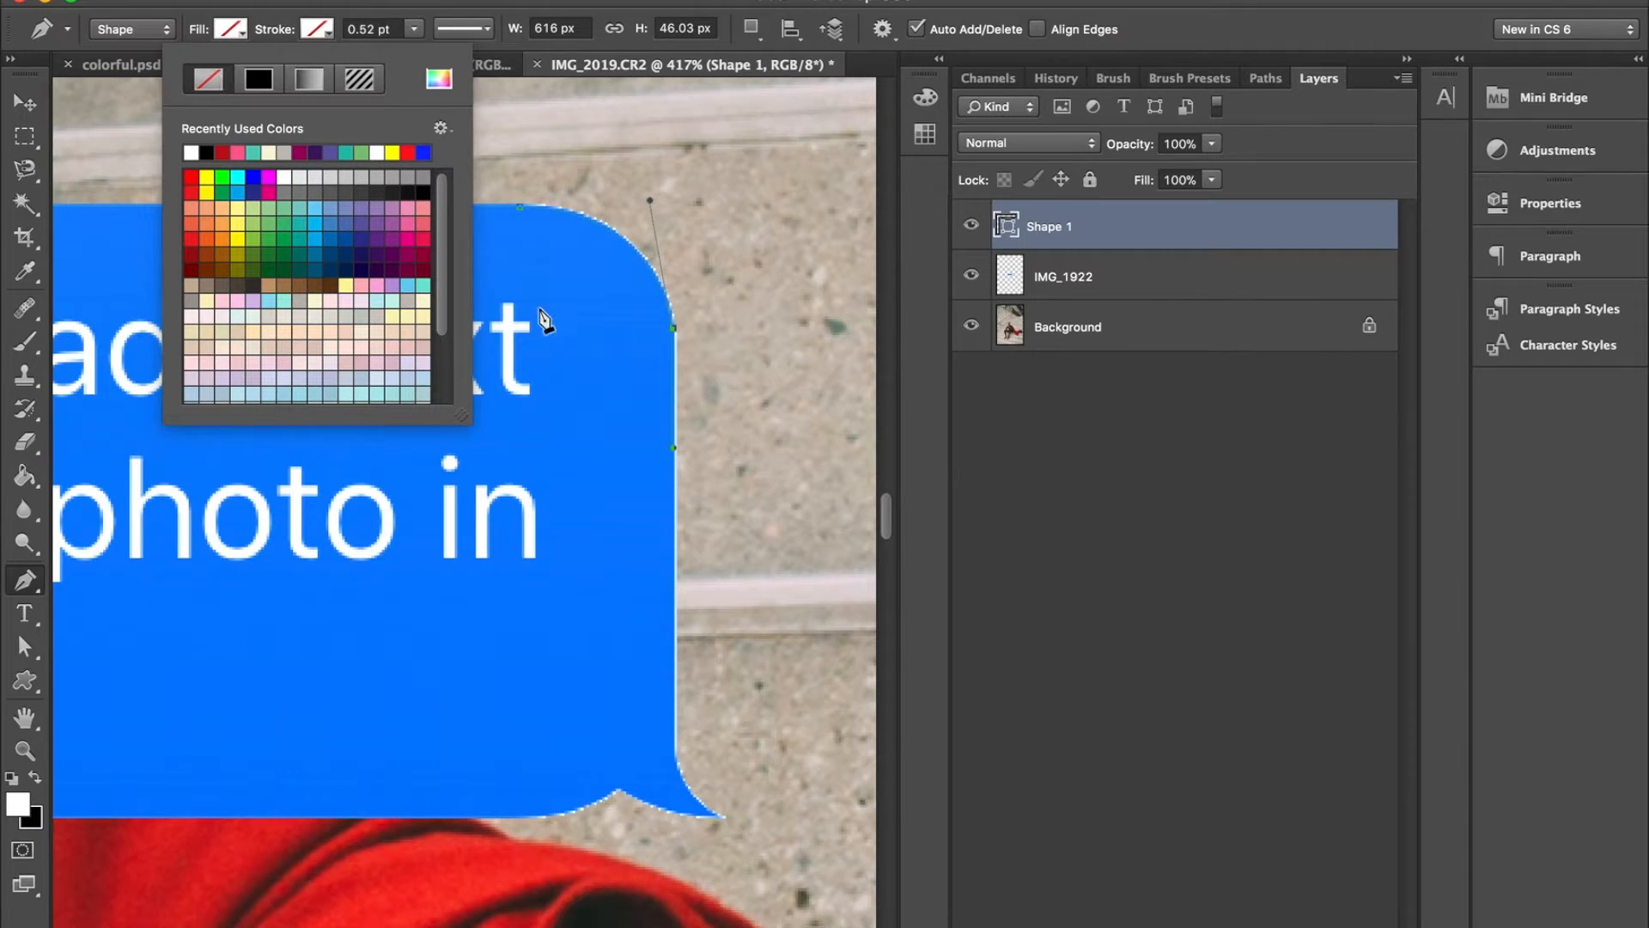
- Trace the path down the bubble's right edge, around the tail and onto the bottom edge
click(675, 756)
scroll(676, 755, up, 2)
scroll(676, 749, right, 2)
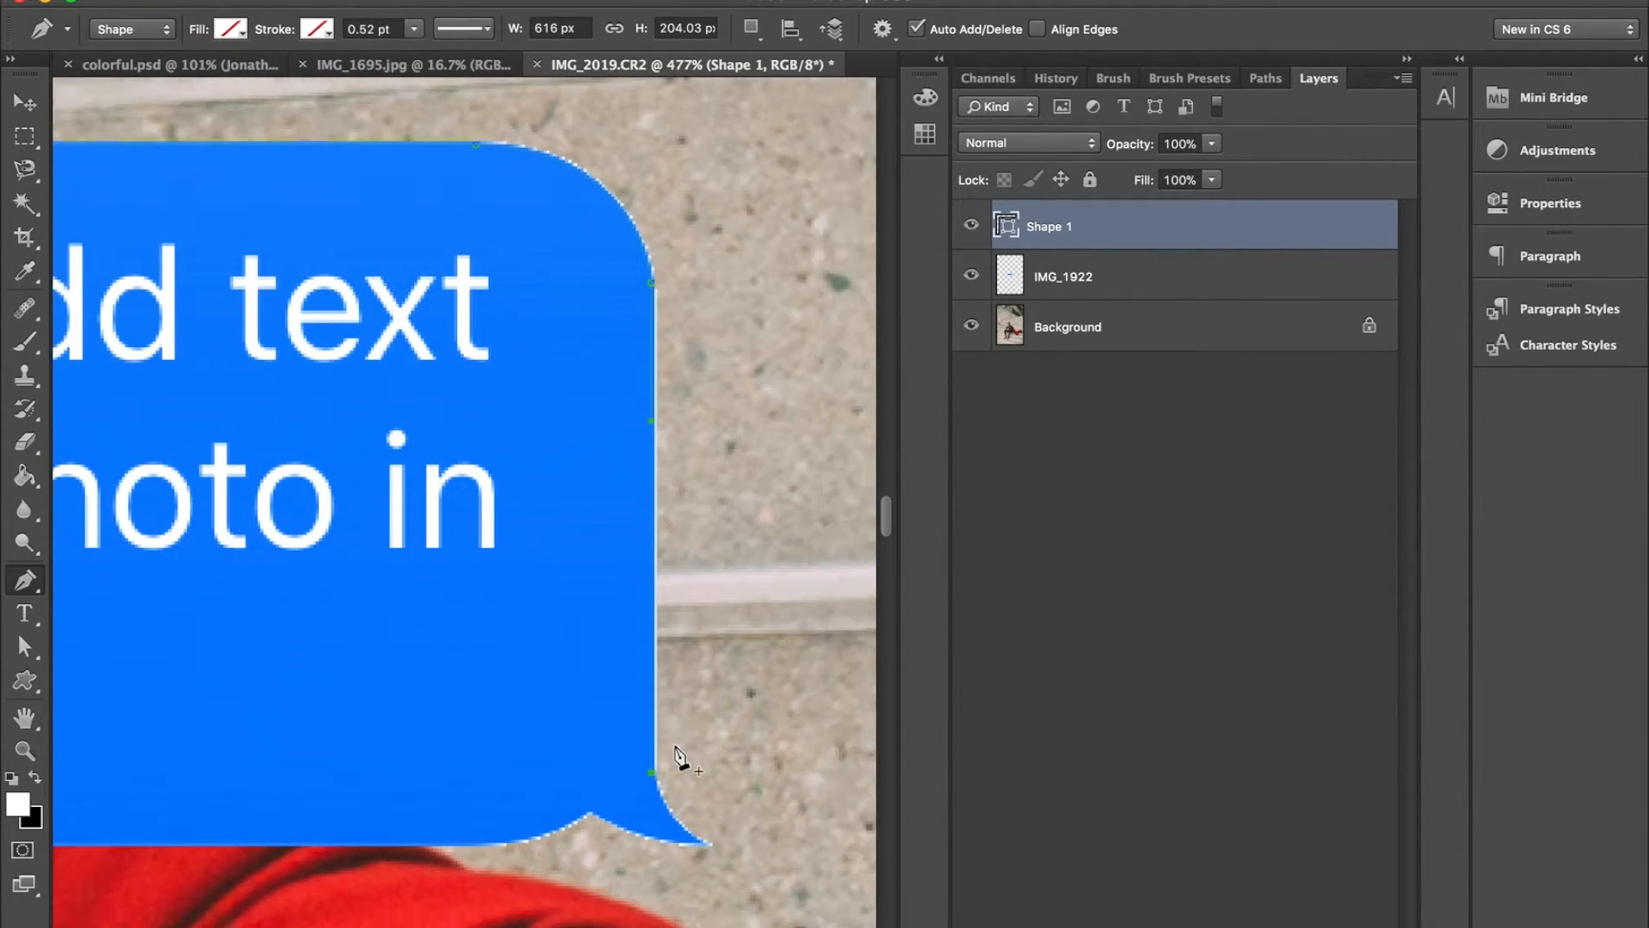
scroll(675, 756, down, 3)
scroll(675, 756, right, 2)
drag(513, 593, 387, 568)
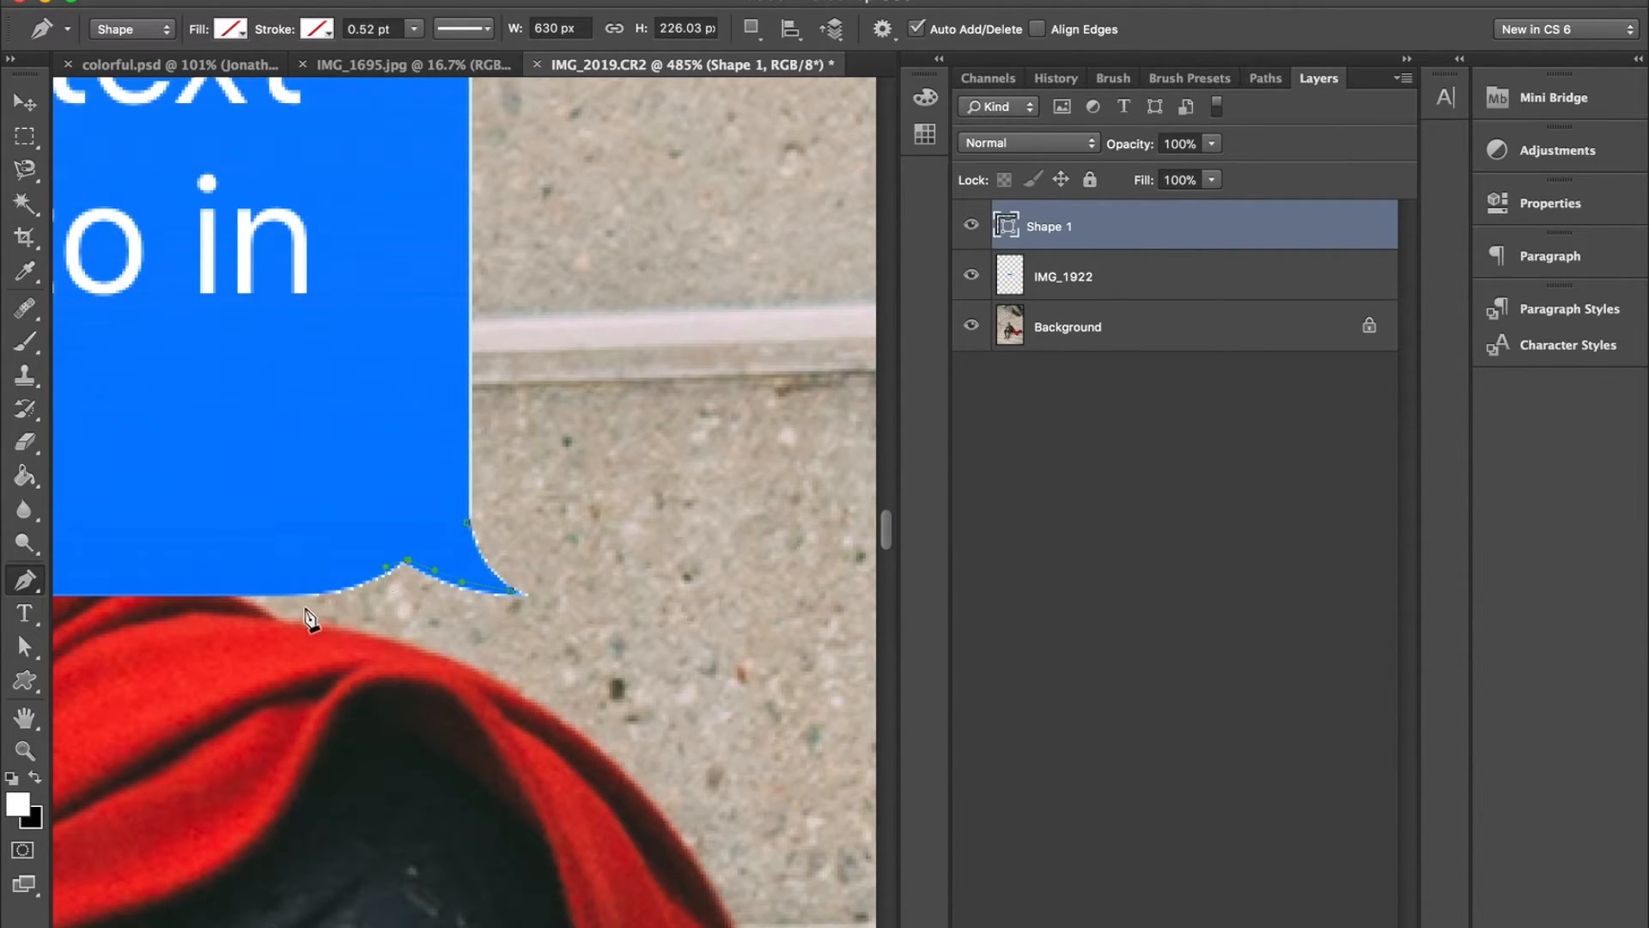
drag(273, 594, 170, 591)
right_click(172, 591)
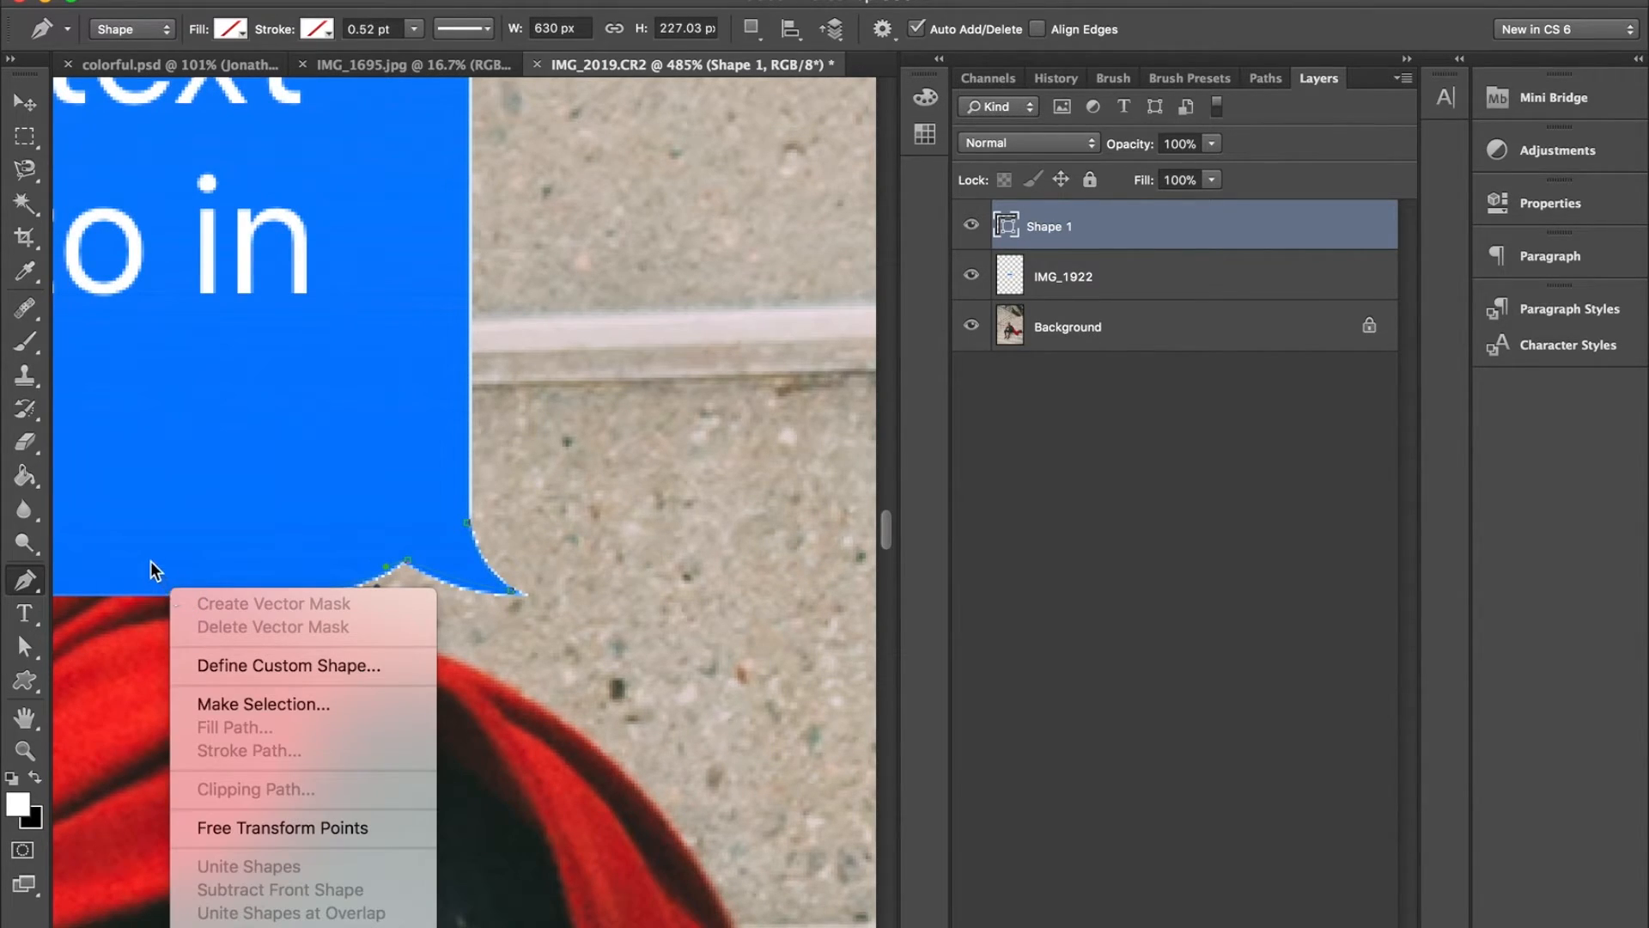
click(151, 562)
- Trace the path along the bottom edge and around the lower-left corner, then close it at the starting point
scroll(153, 565, left, 10)
scroll(152, 567, left, 10)
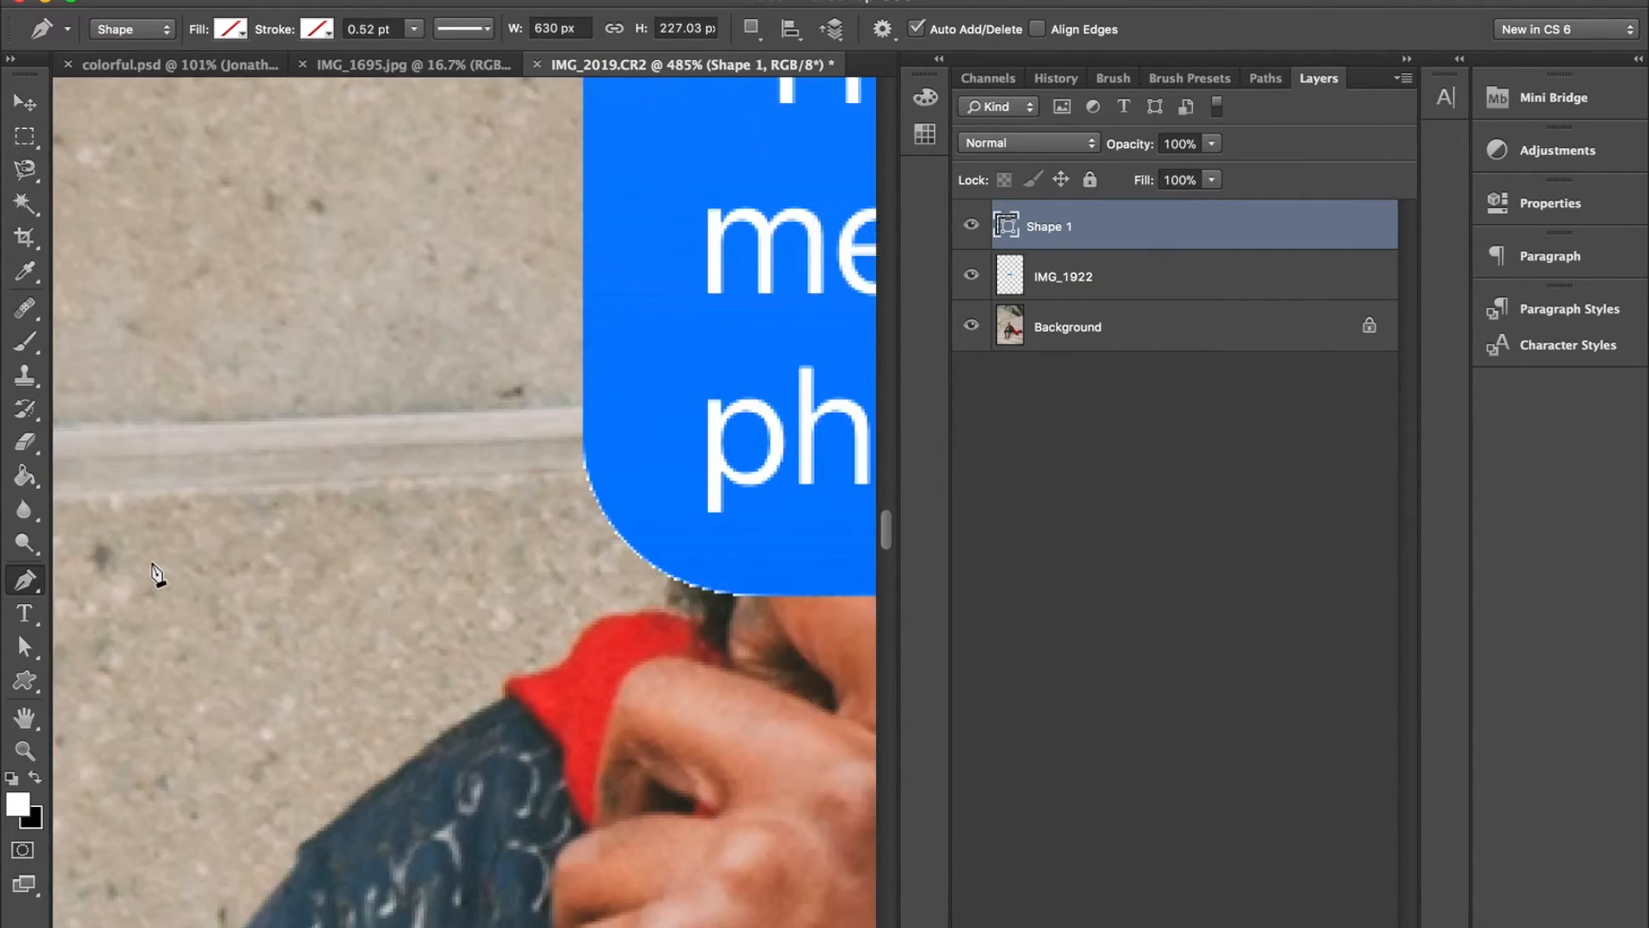
scroll(153, 567, right, 8)
scroll(153, 567, right, 10)
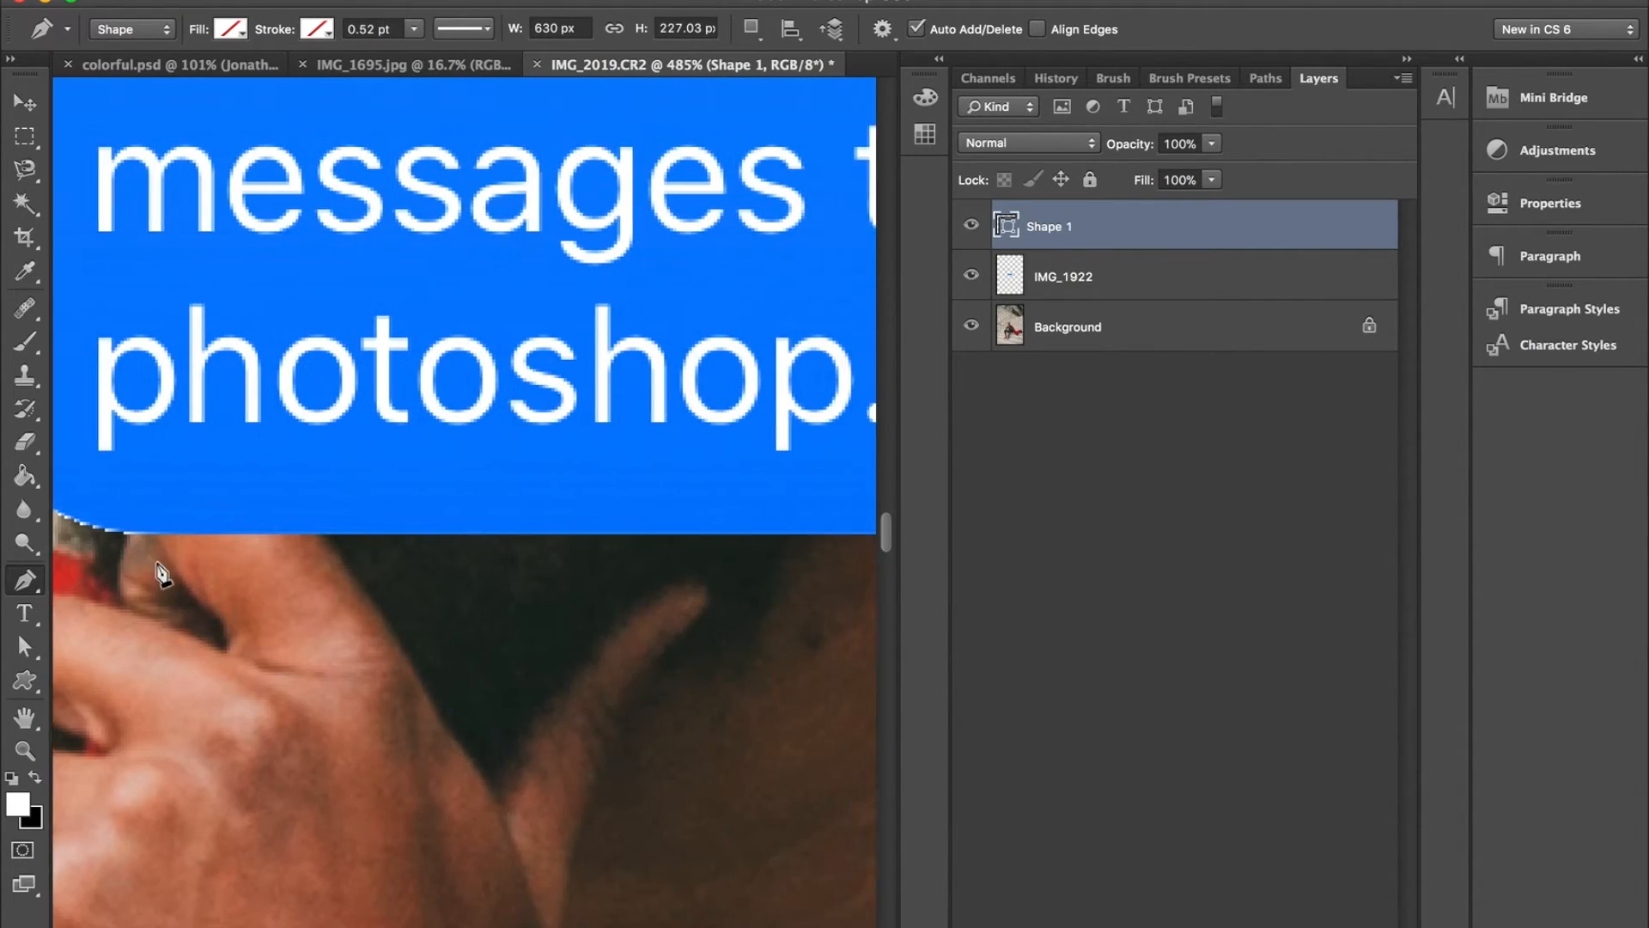
scroll(138, 554, left, 5)
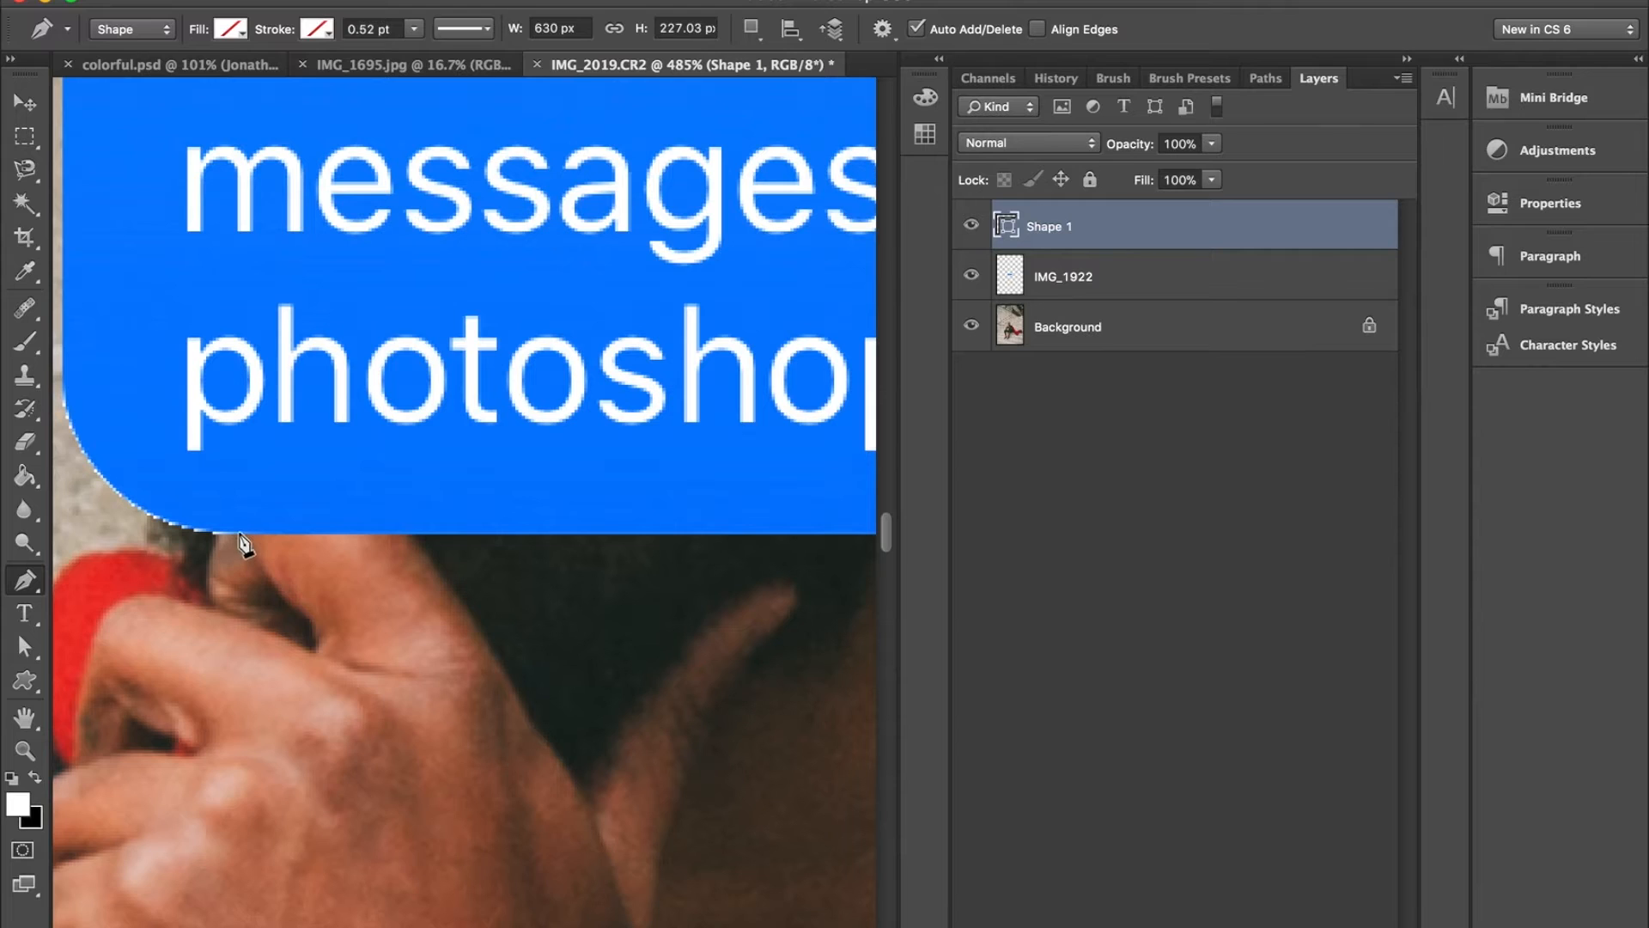
scroll(241, 539, left, 3)
scroll(240, 540, up, 1)
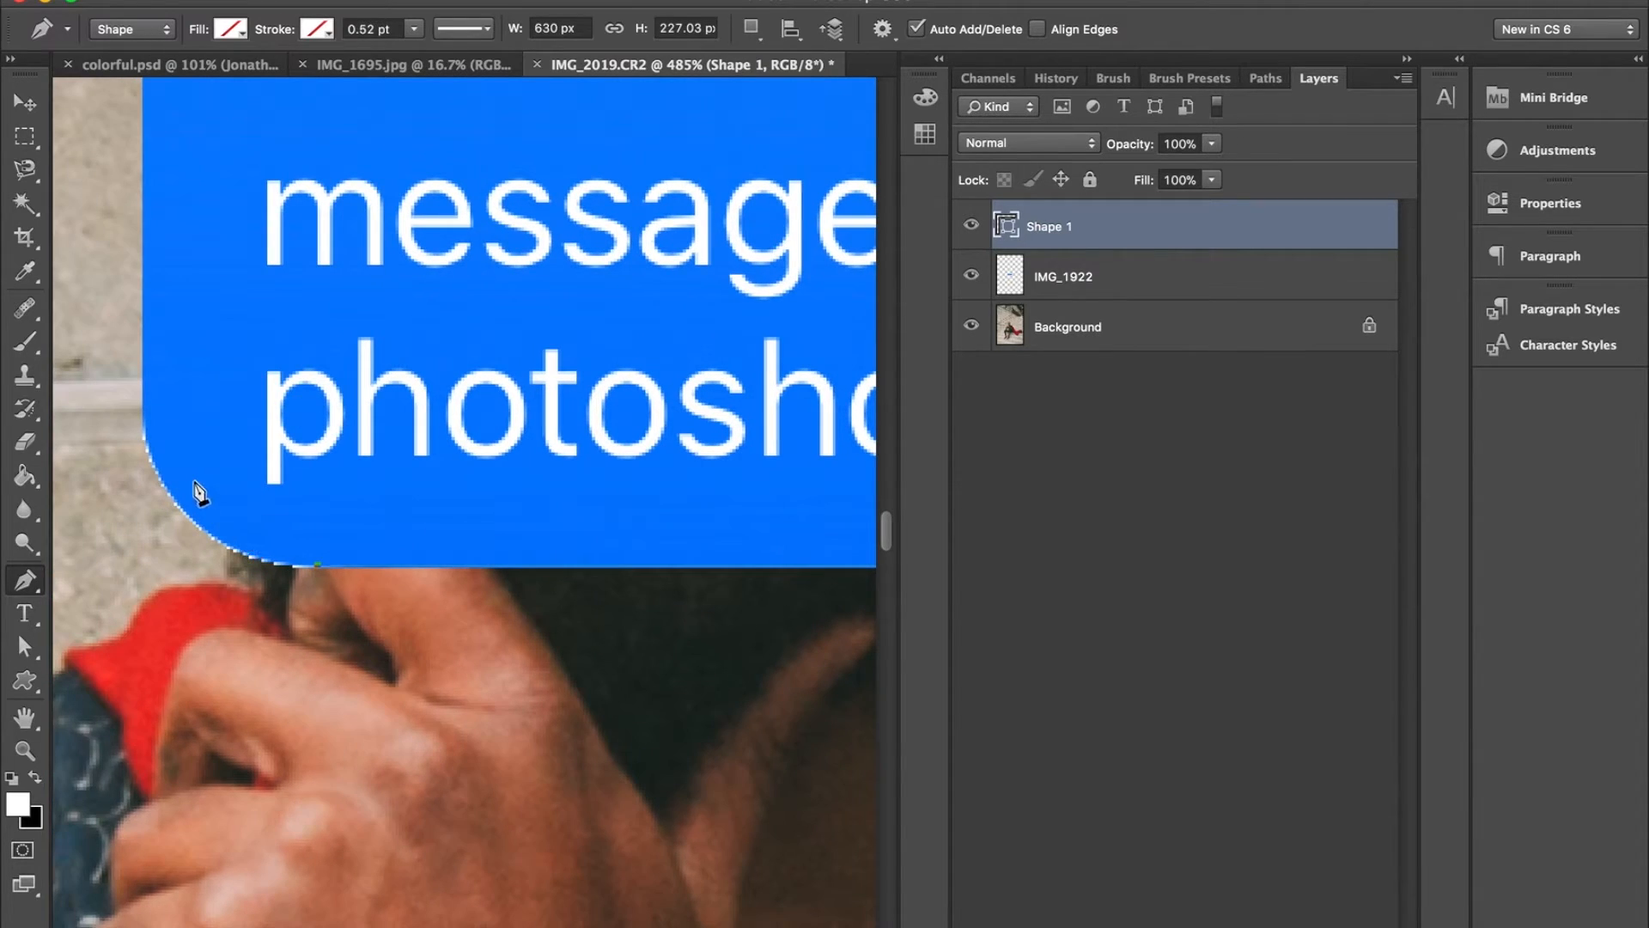
drag(144, 419, 141, 244)
scroll(144, 250, up, 8)
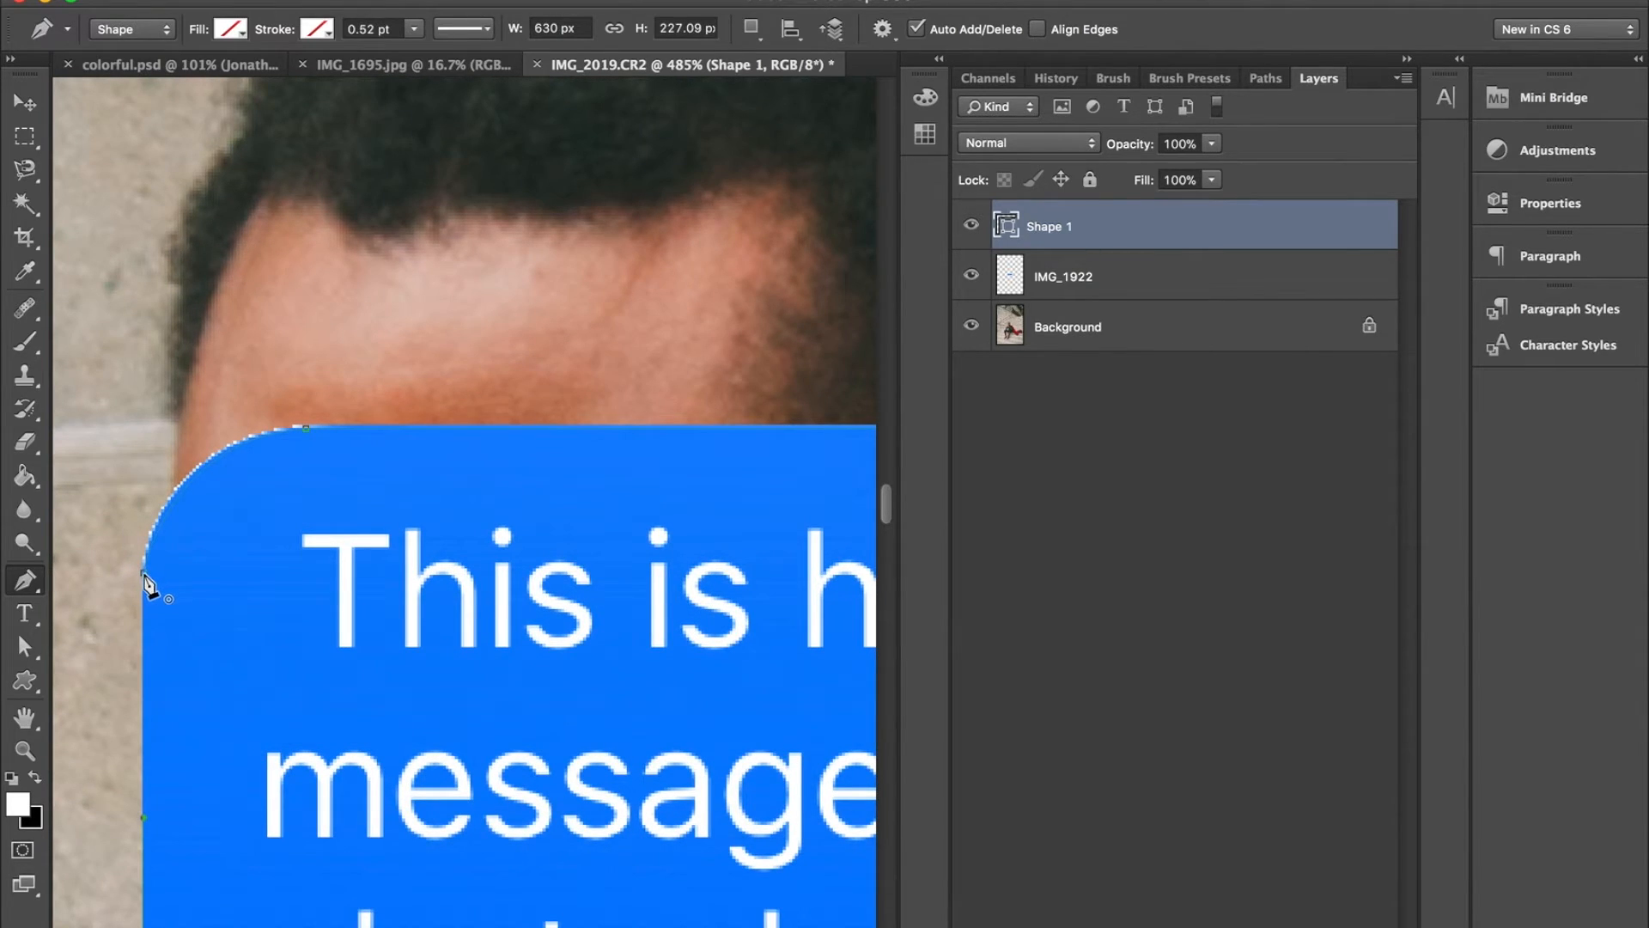
- Convert the closed bubble path into a new anti-aliased selection with a feather radius of 0 pixels
scroll(240, 505, down, 6)
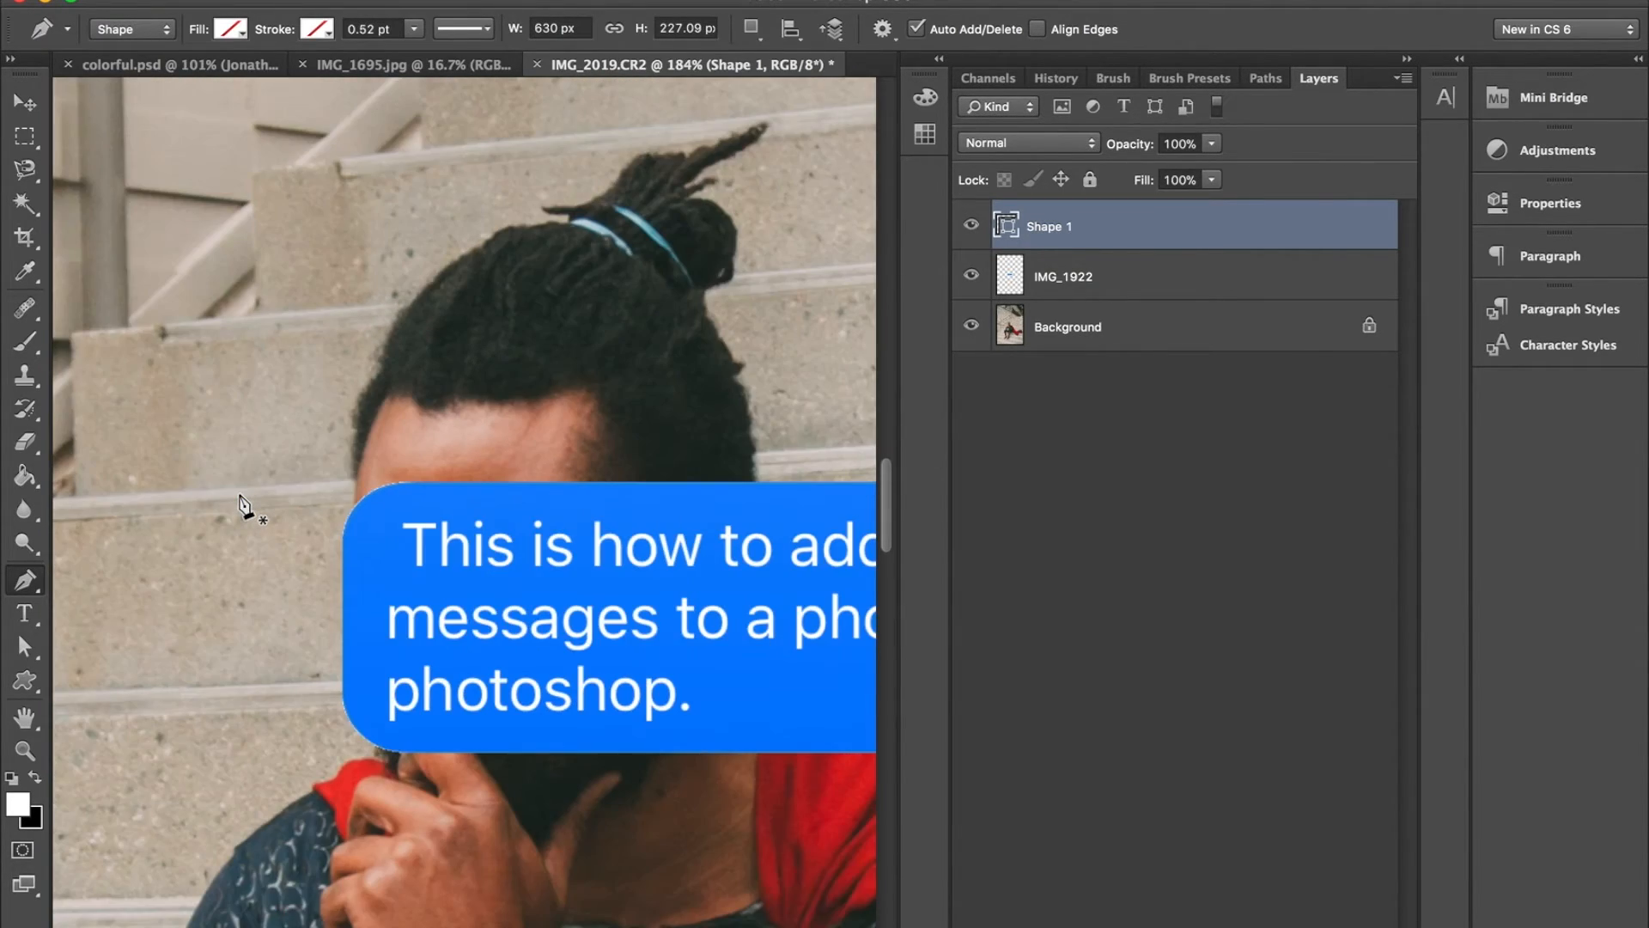
scroll(244, 507, right, 7)
scroll(244, 507, down, 2)
right_click(320, 531)
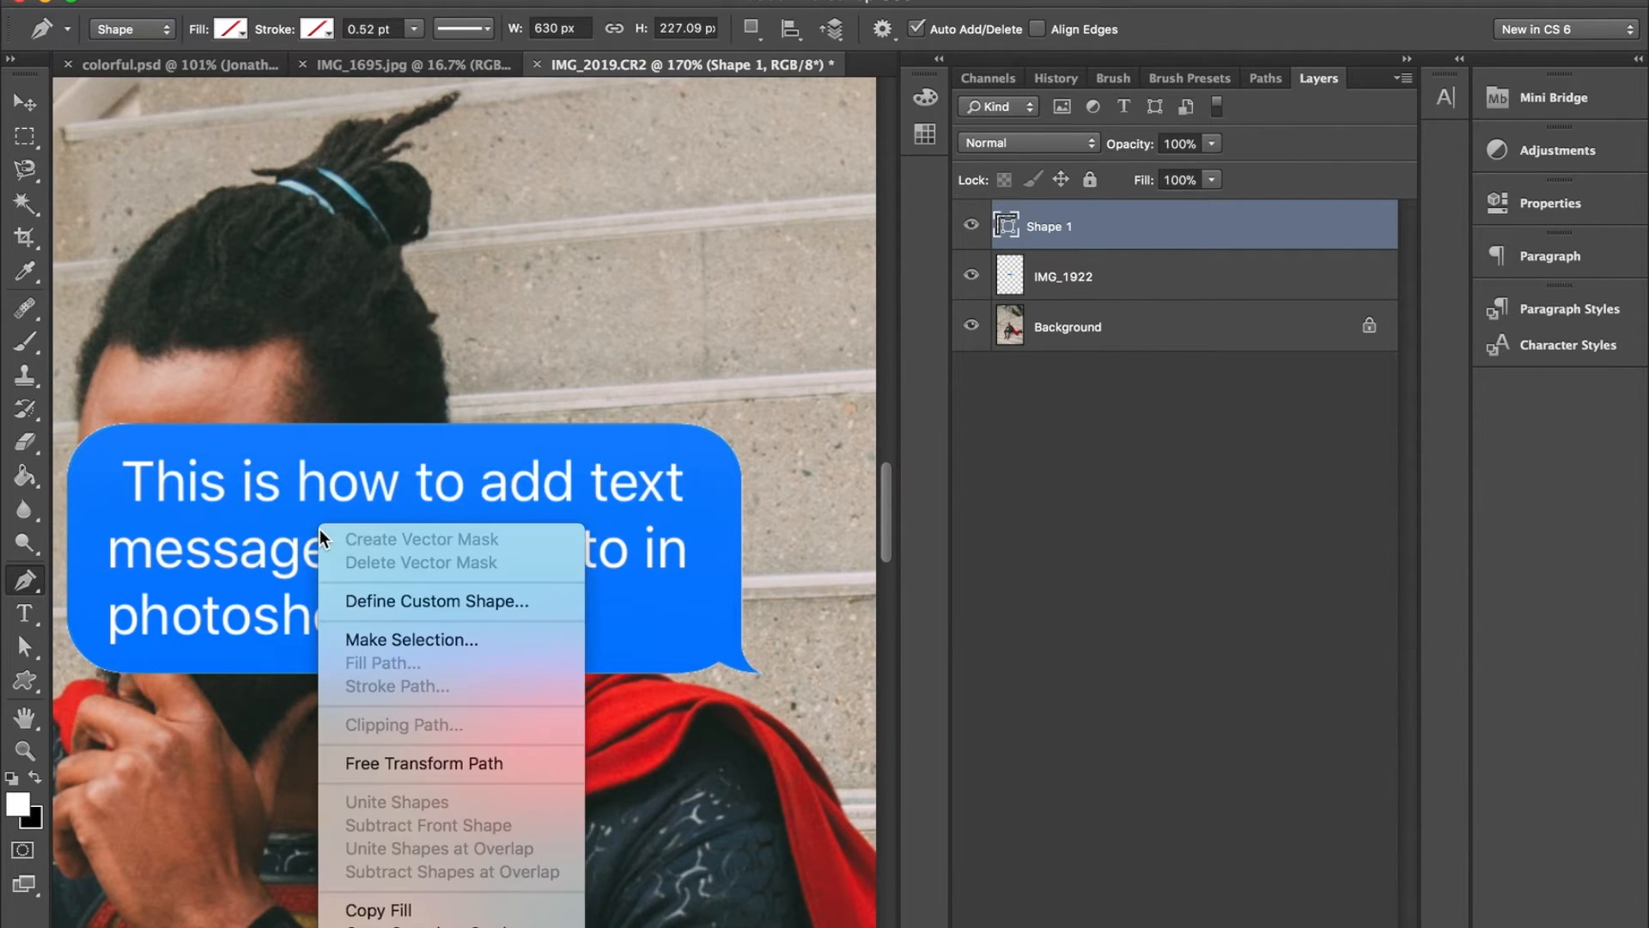
click(378, 643)
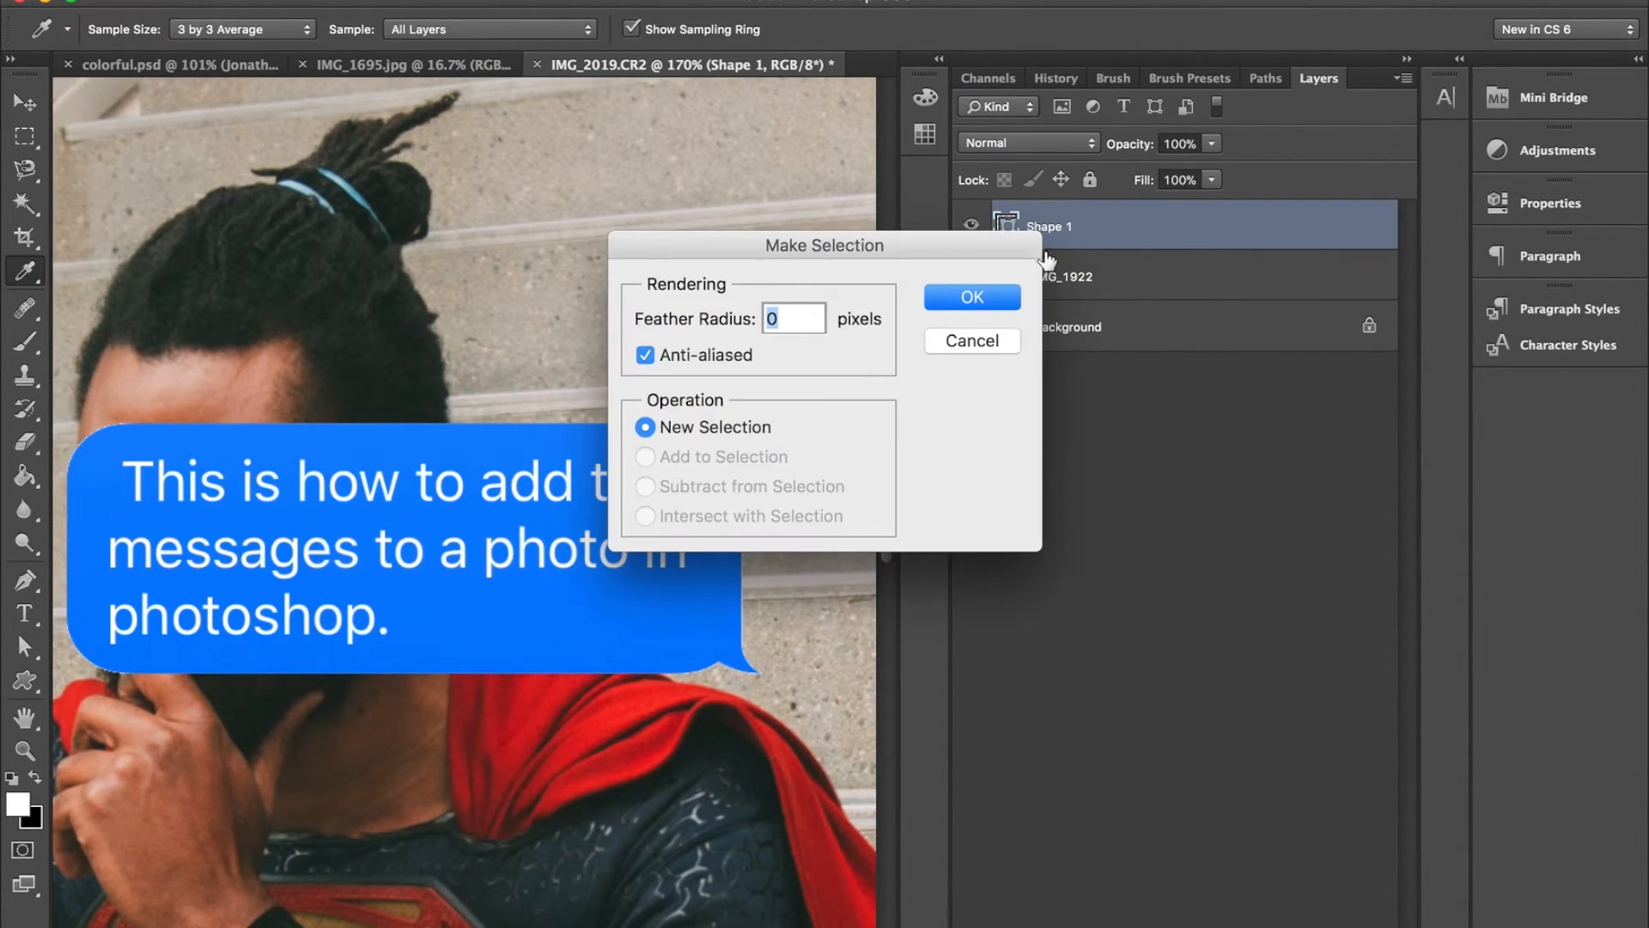
click(988, 294)
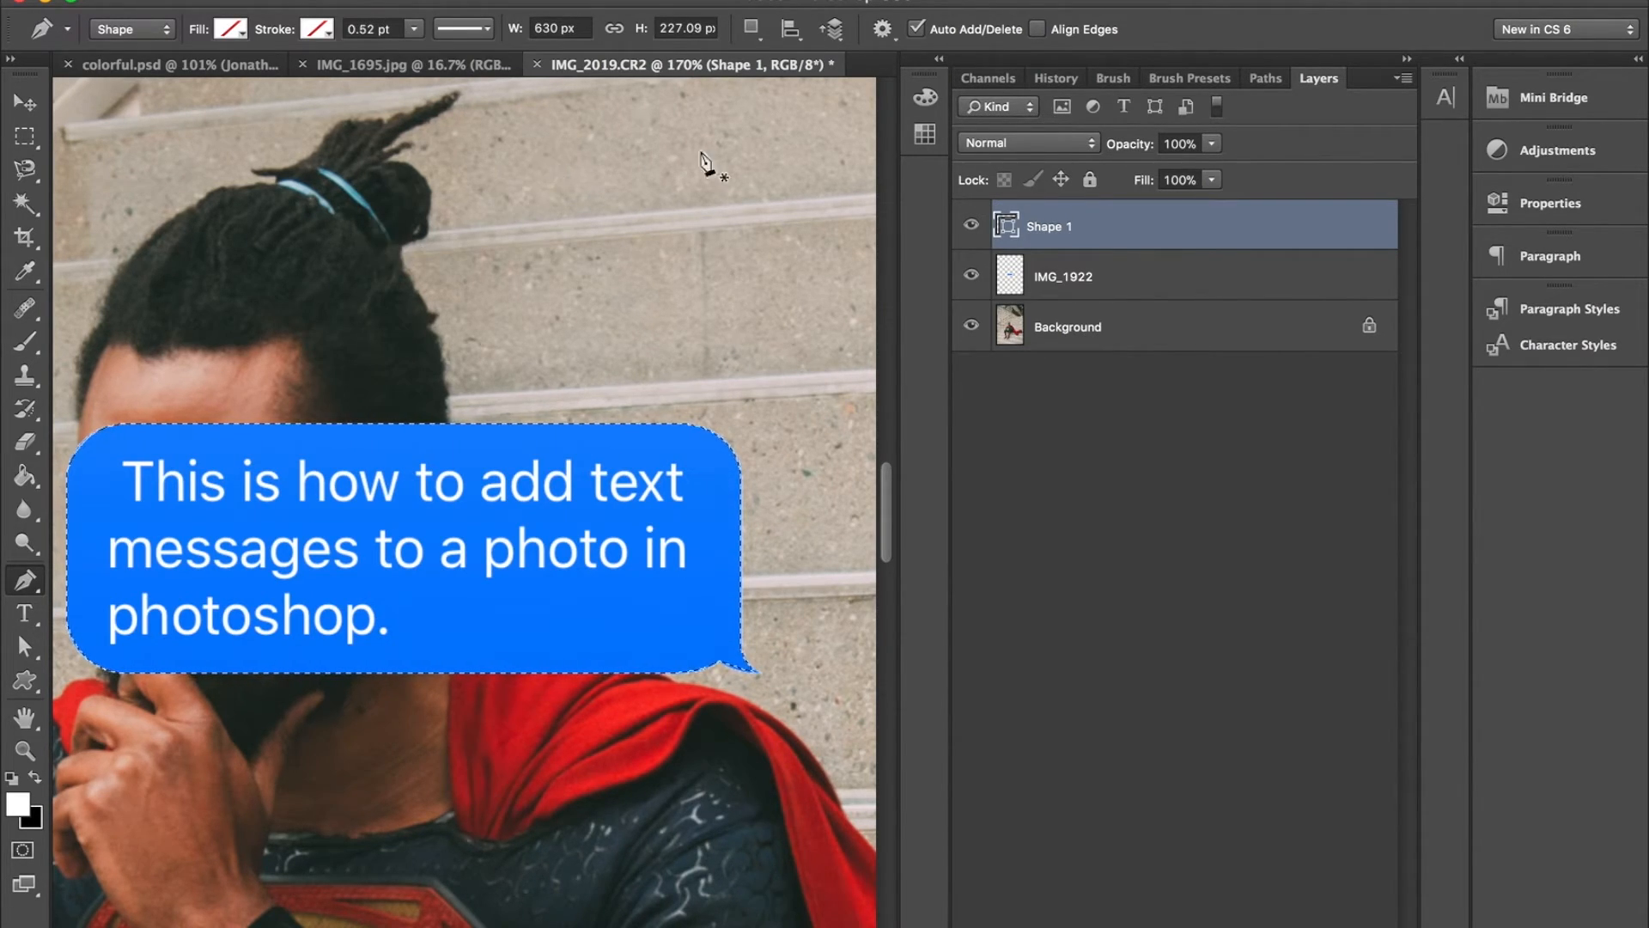
- Remove the white fringe outside the bubble outline on the IMG_1922 layer and clear the selection
click(1105, 296)
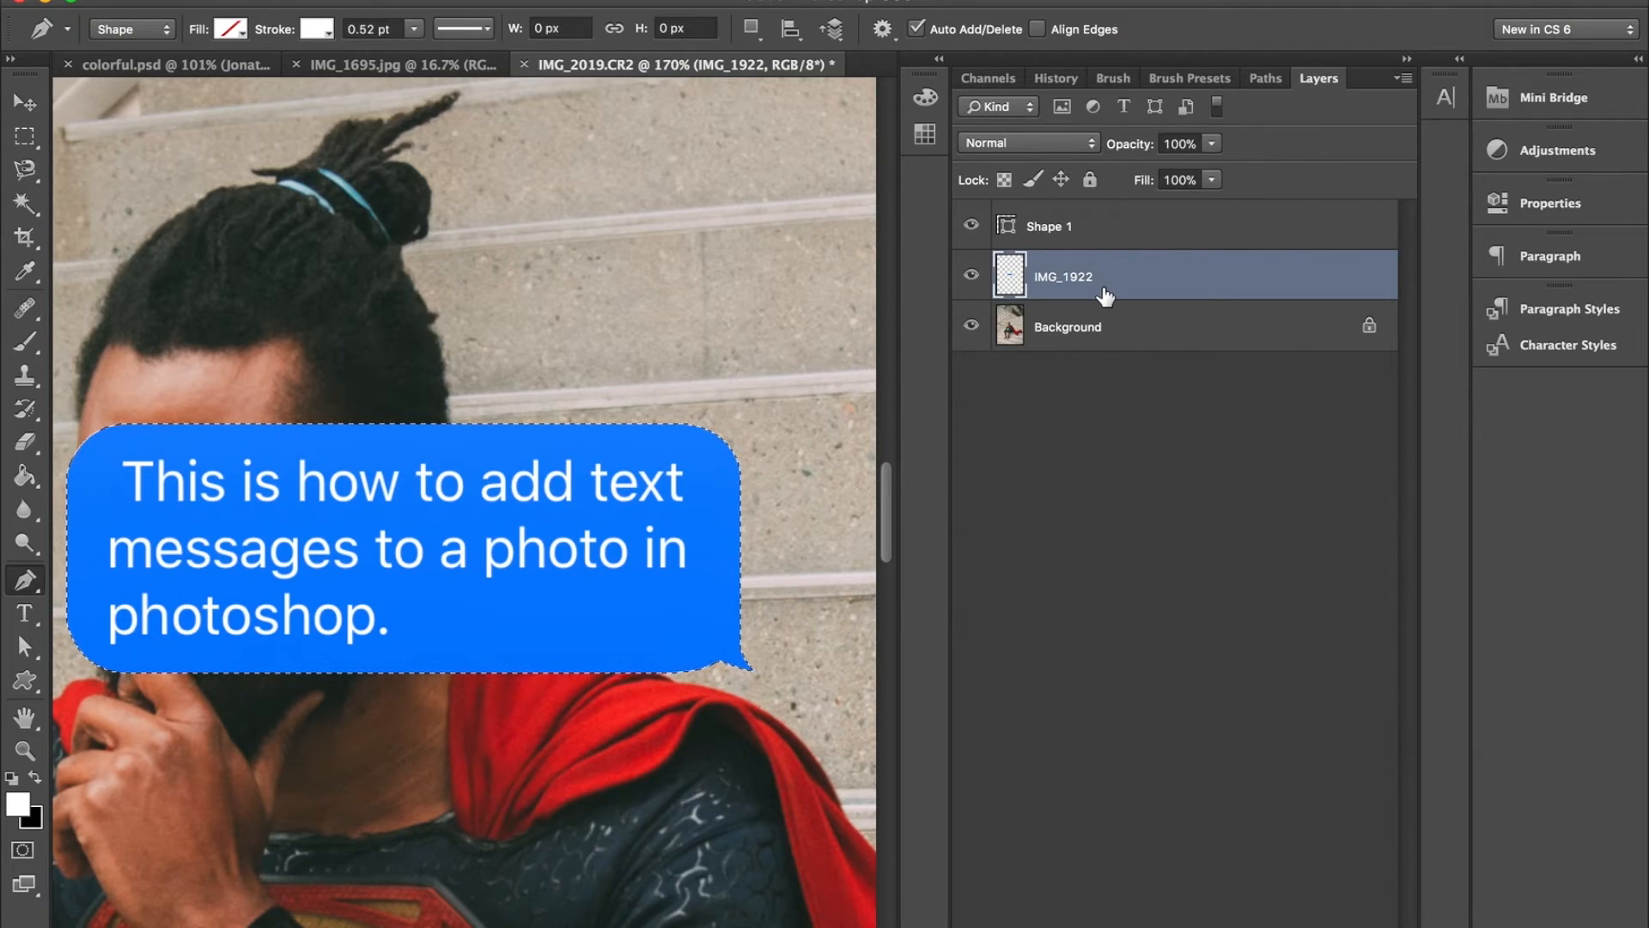
key(super+d)
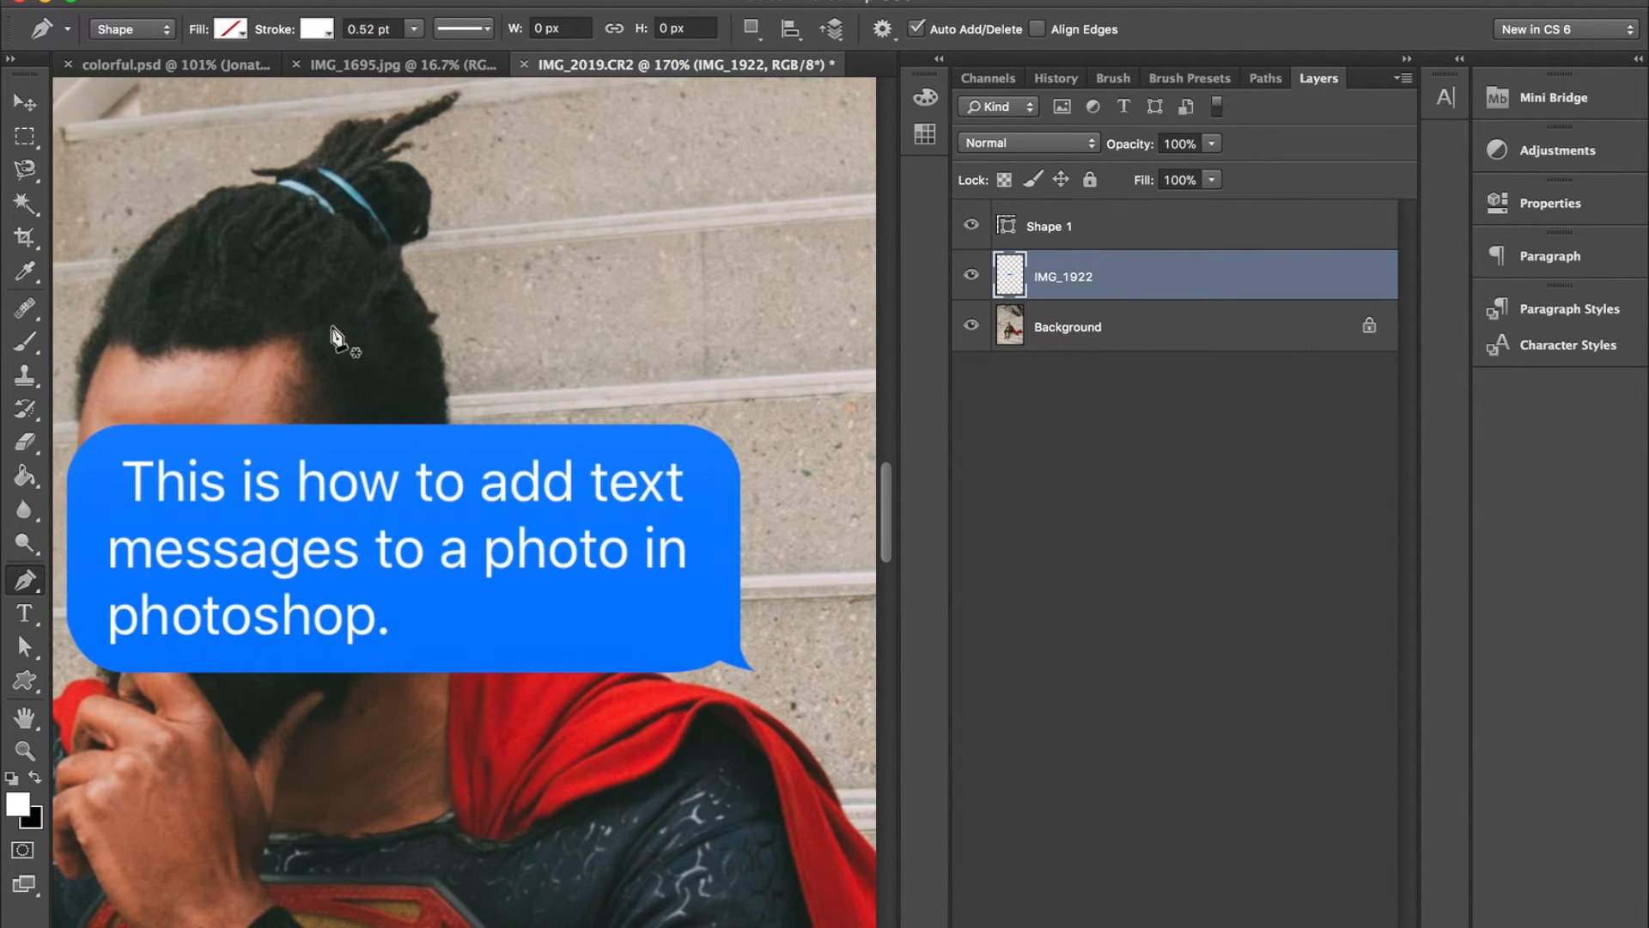
scroll(479, 663, up, 4)
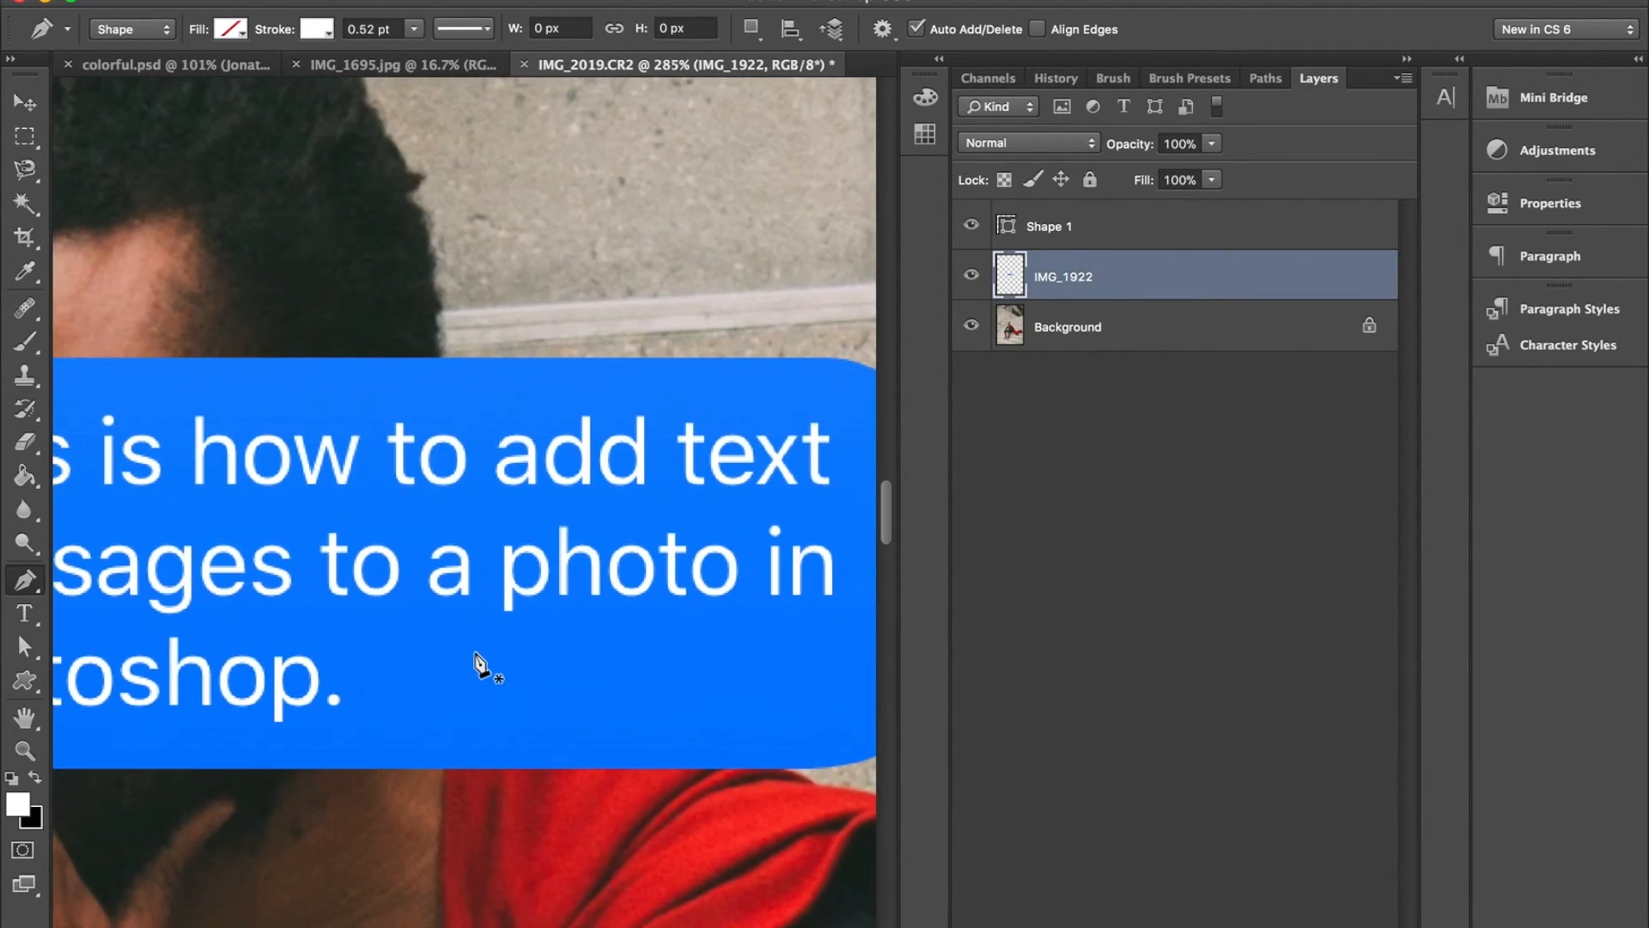
scroll(479, 663, down, 5)
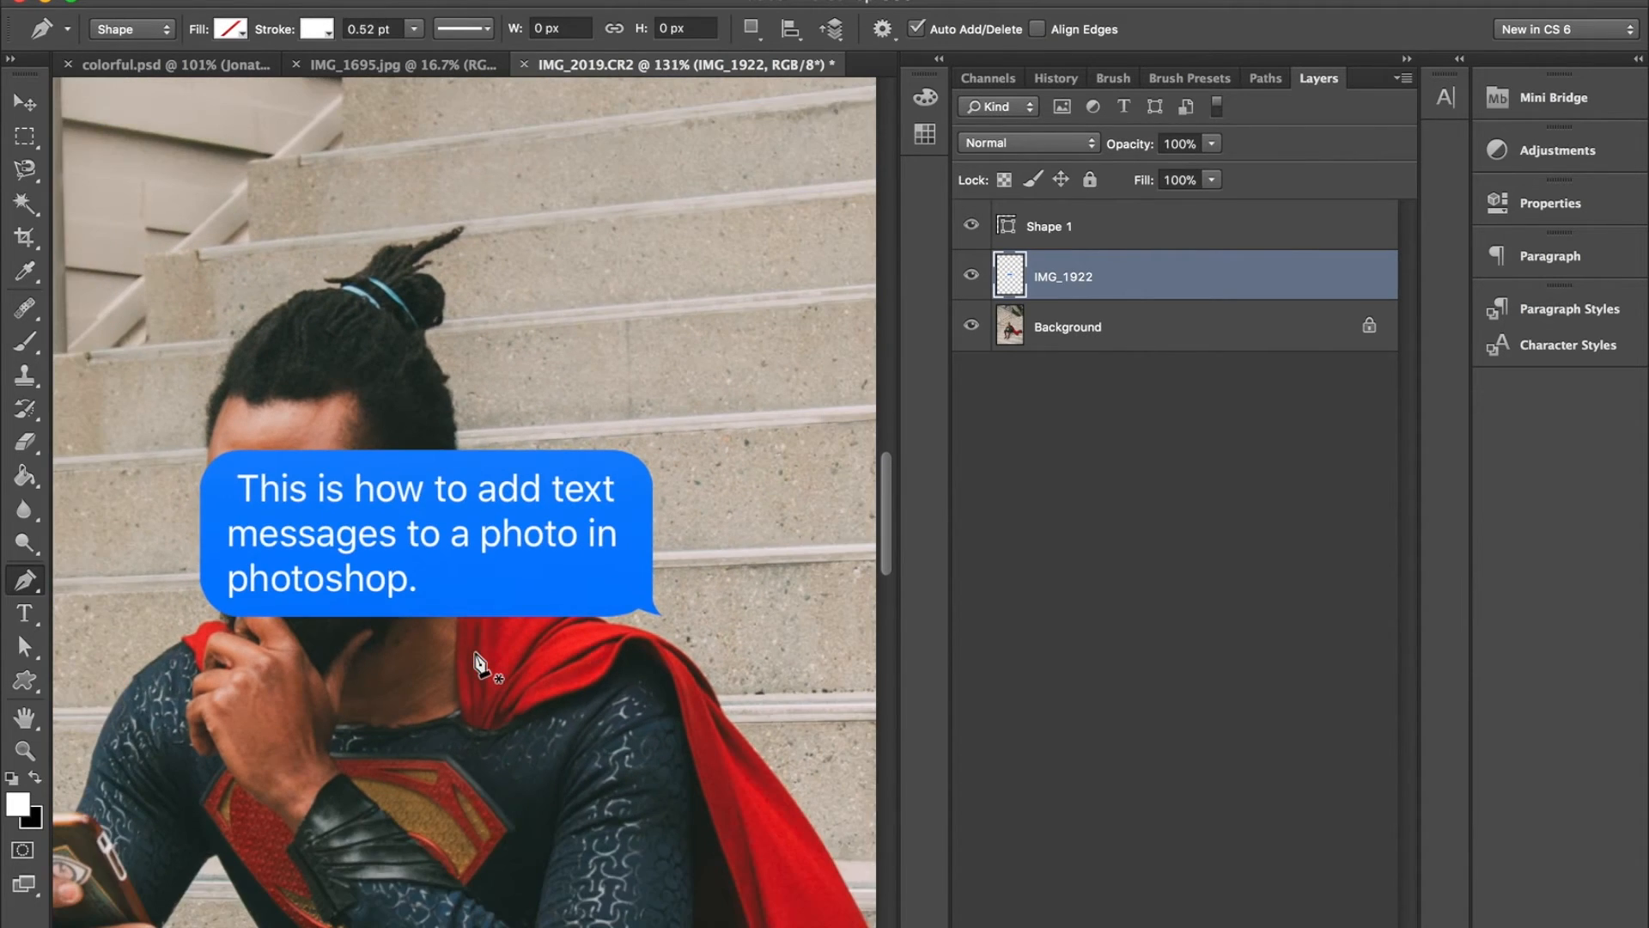
- Delete the Shape 1 layer that holds the traced bubble path
click(25, 102)
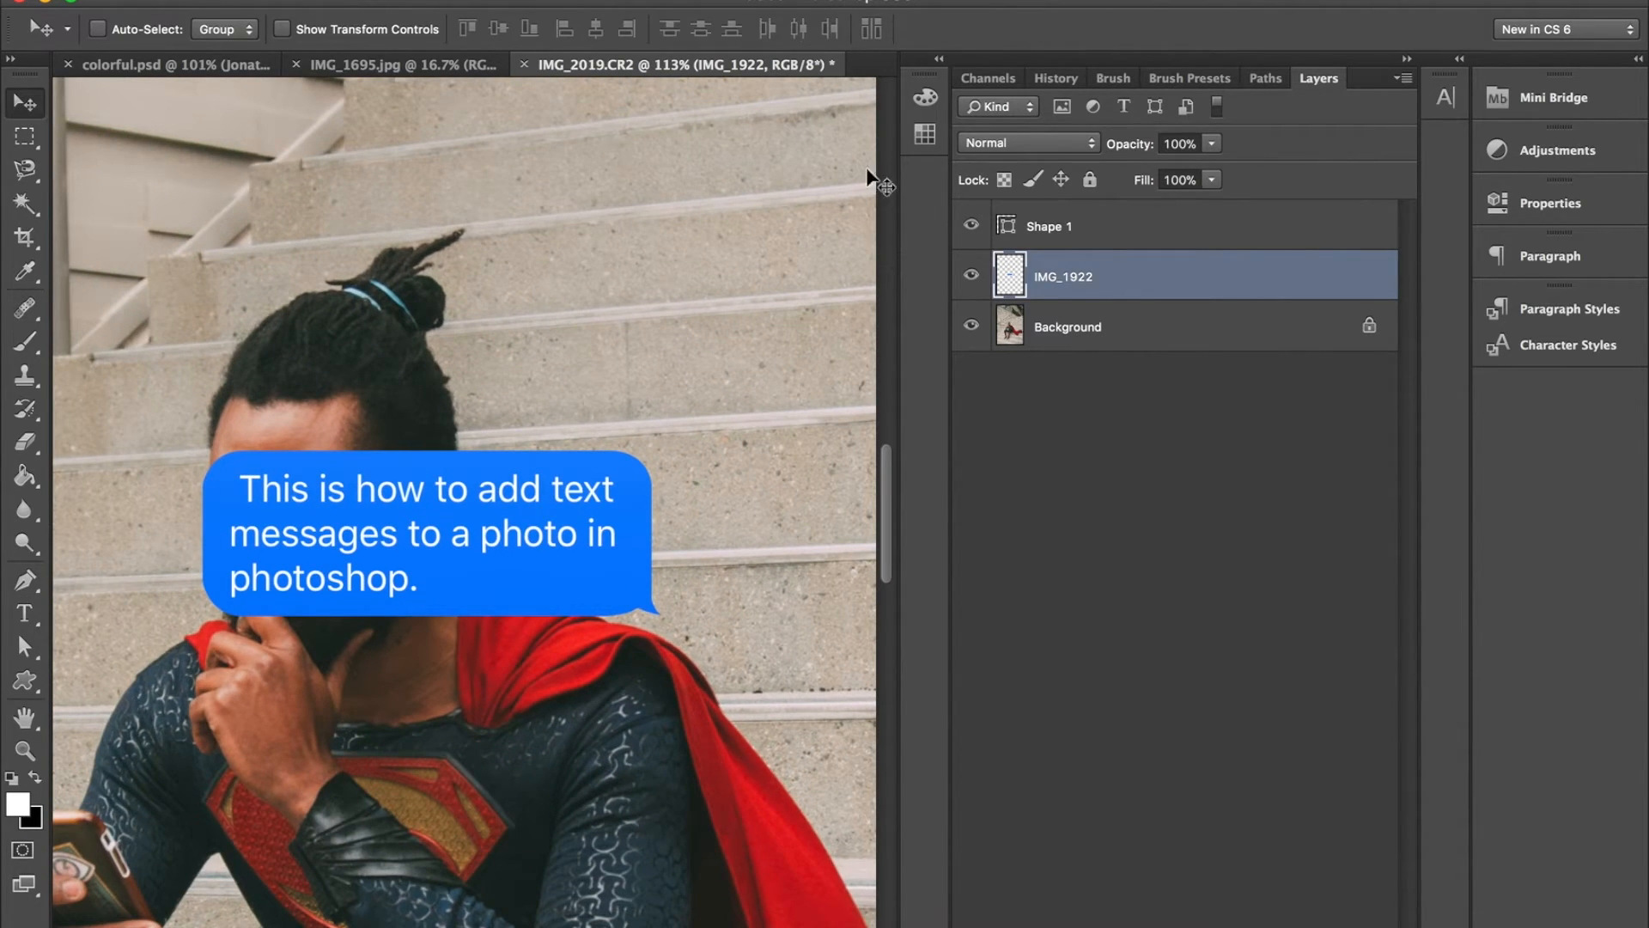
click(1107, 242)
key(Delete)
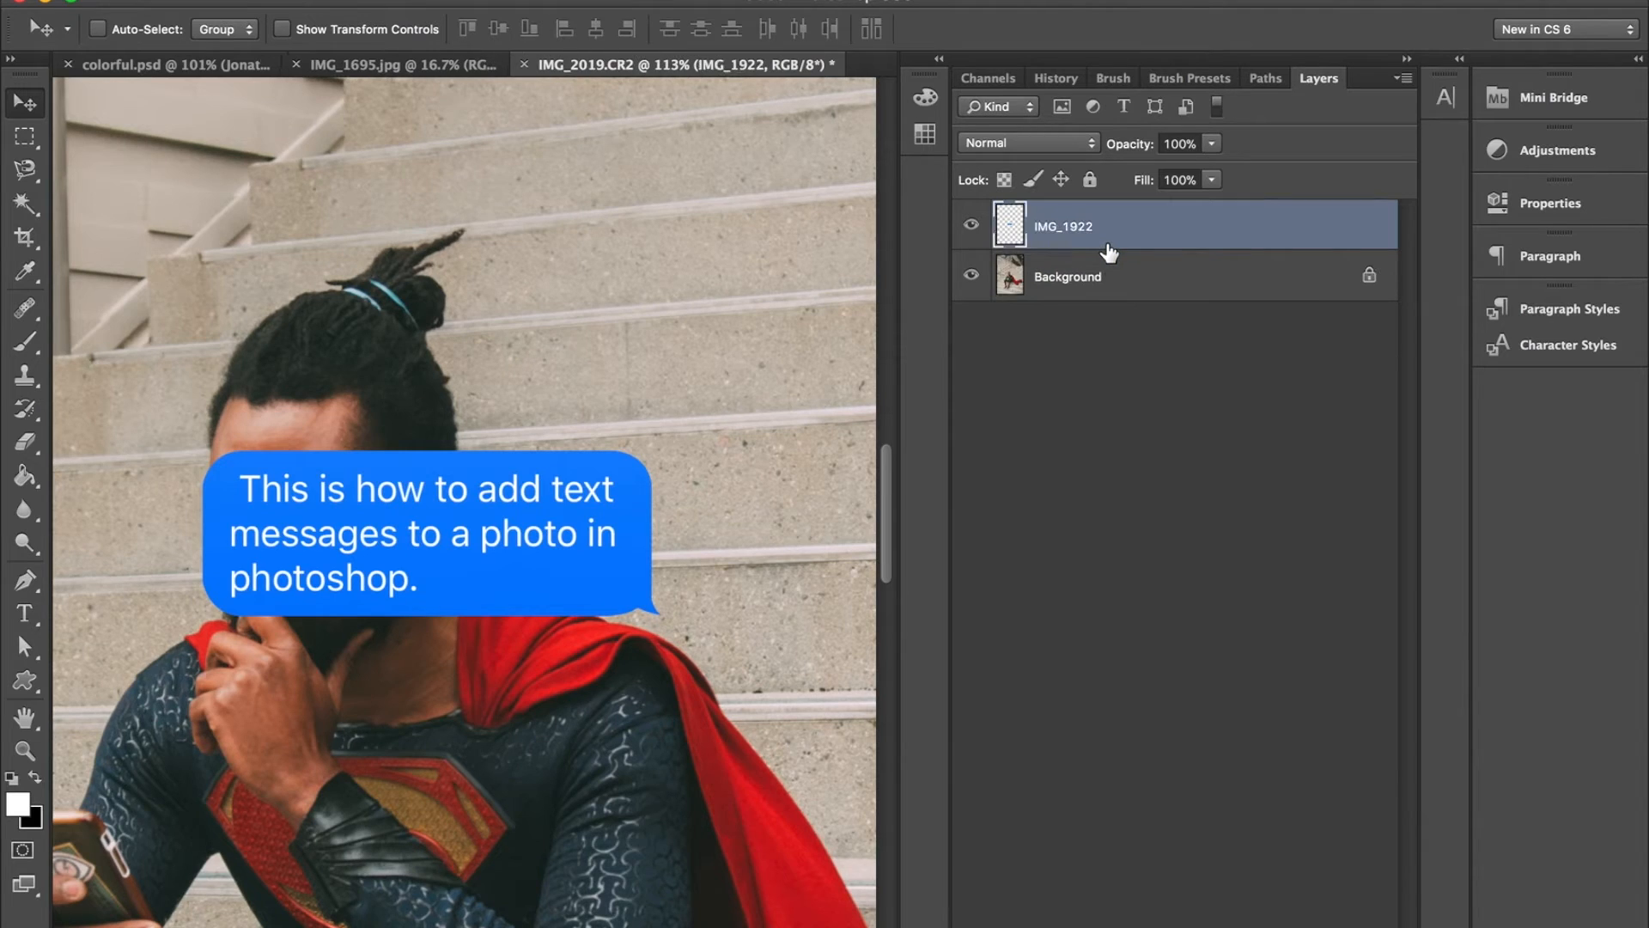
- Move the message bubble off the man's face to the empty stairs and wall area on the left of his head
scroll(512, 513, down, 3)
drag(512, 513, 242, 498)
scroll(242, 498, left, 5)
drag(468, 544, 298, 552)
scroll(298, 551, up, 2)
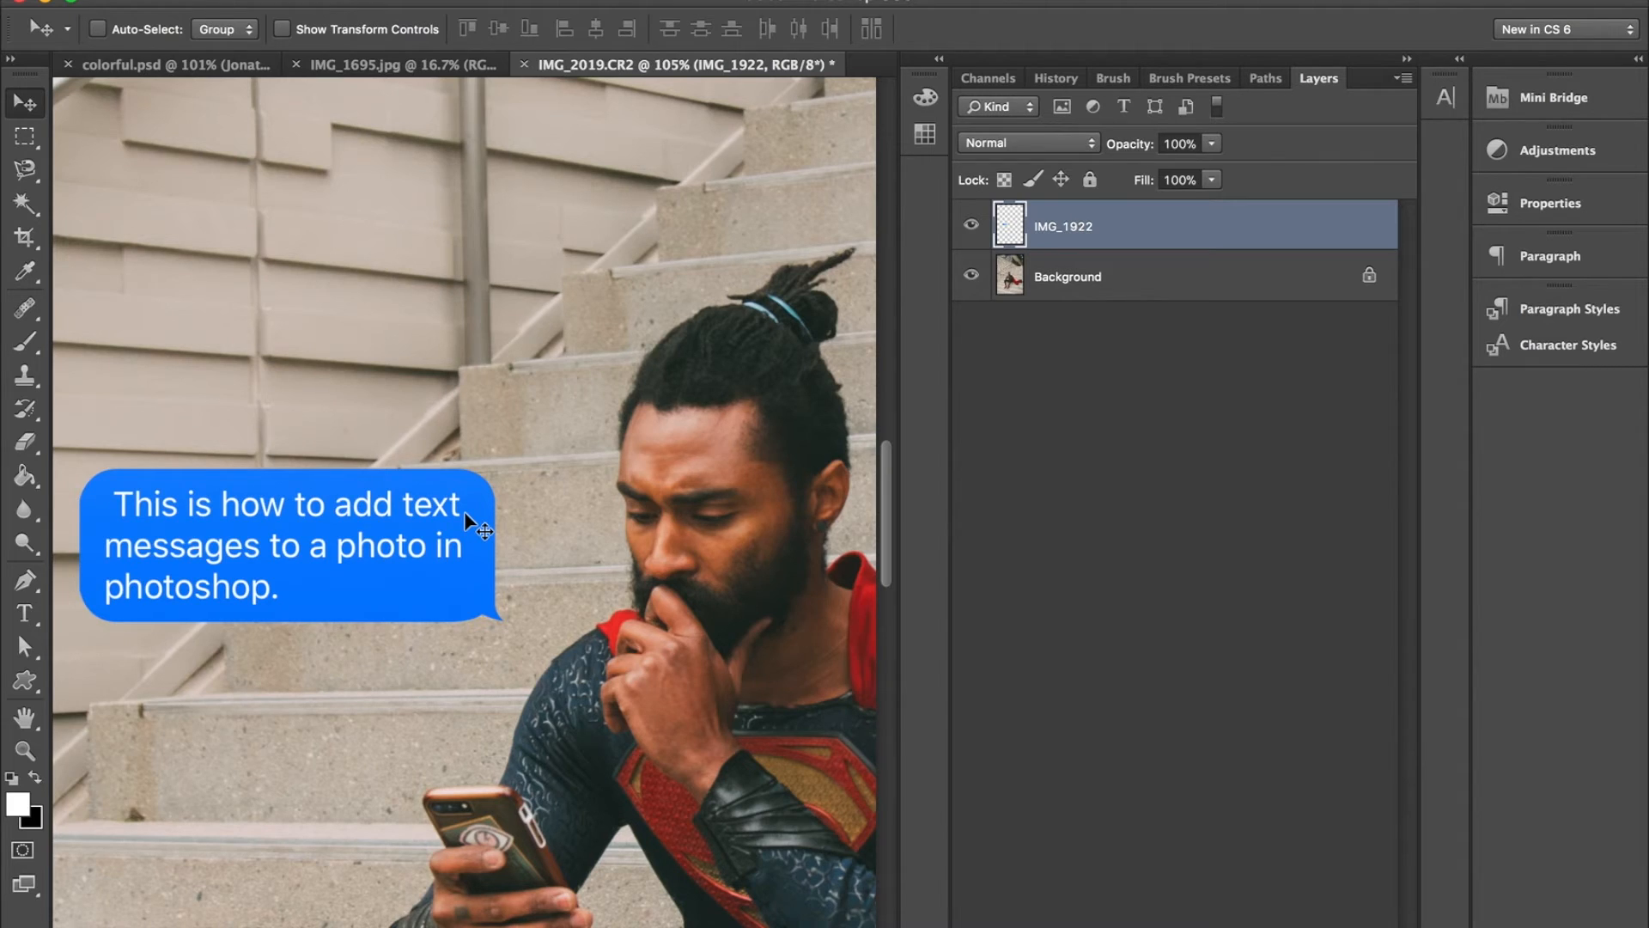
- Add the text "Delivered" in Helvetica Neue Regular at 5 pt on the wall above the message bubble
key(t)
click(271, 328)
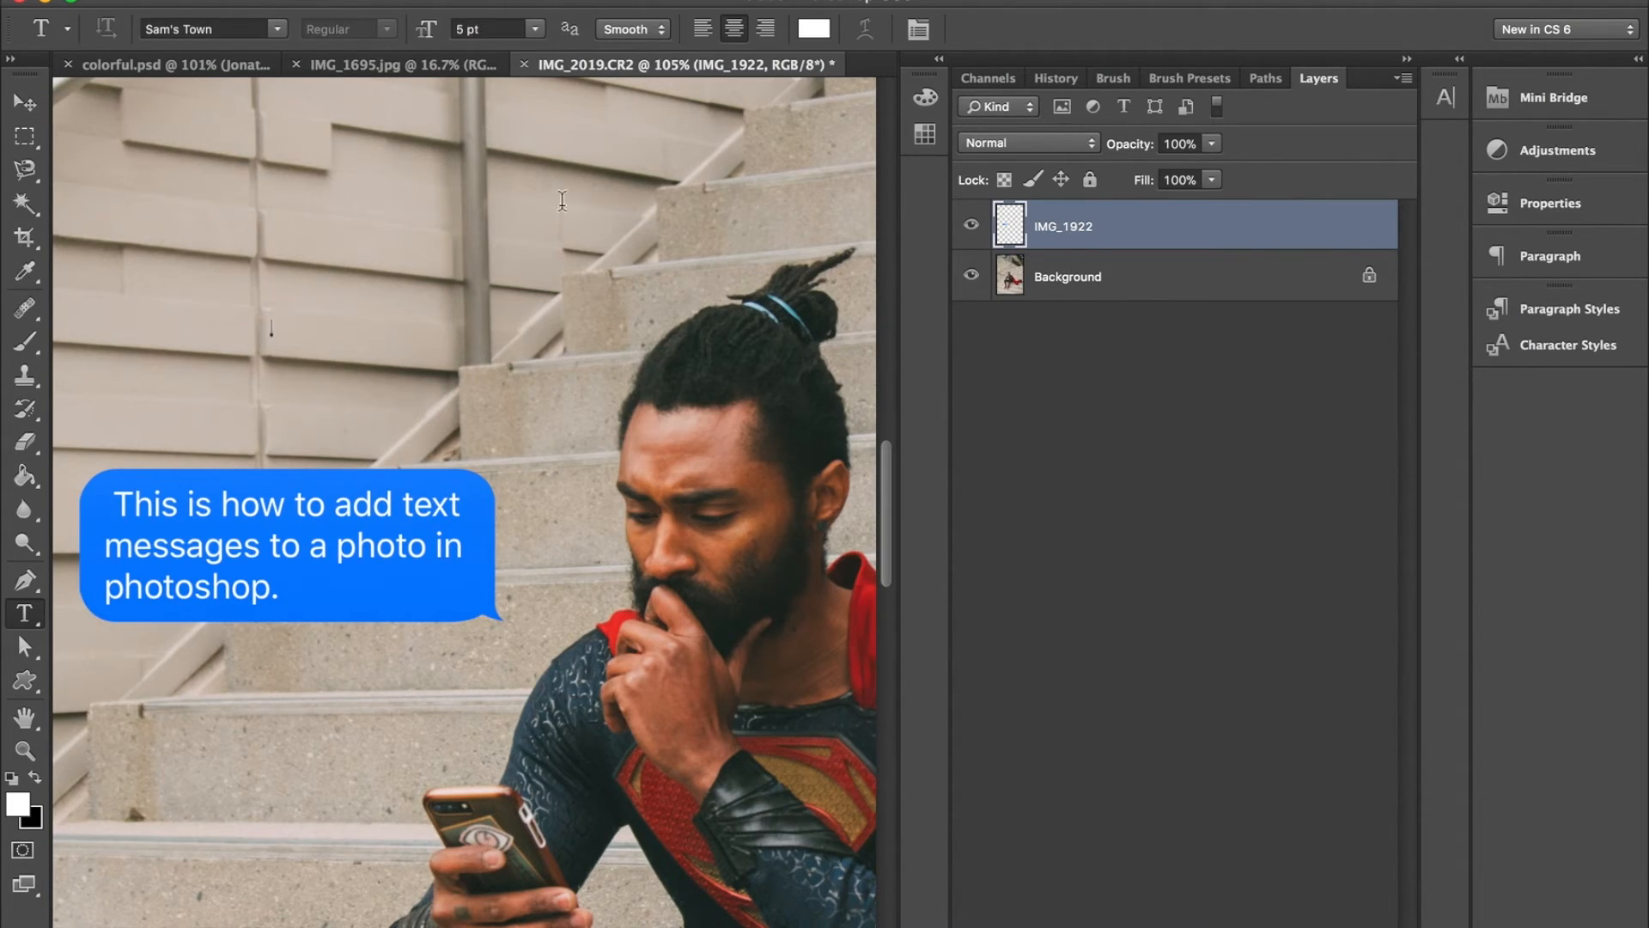
click(266, 28)
click(257, 28)
triple_click(257, 28)
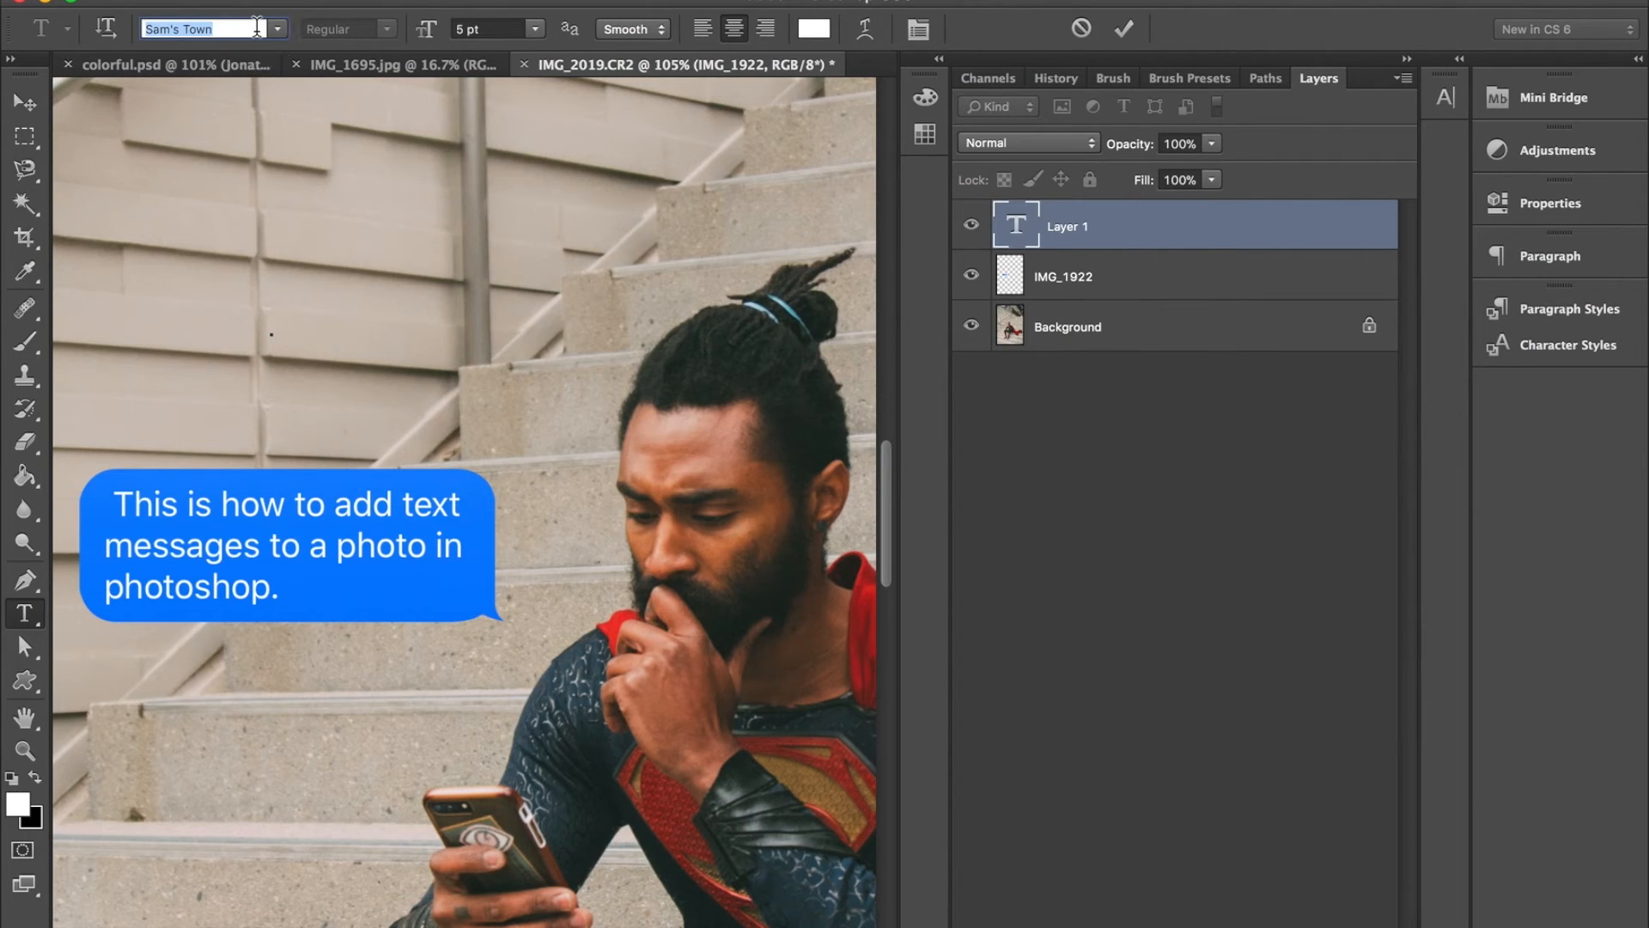
text(Helvetica)
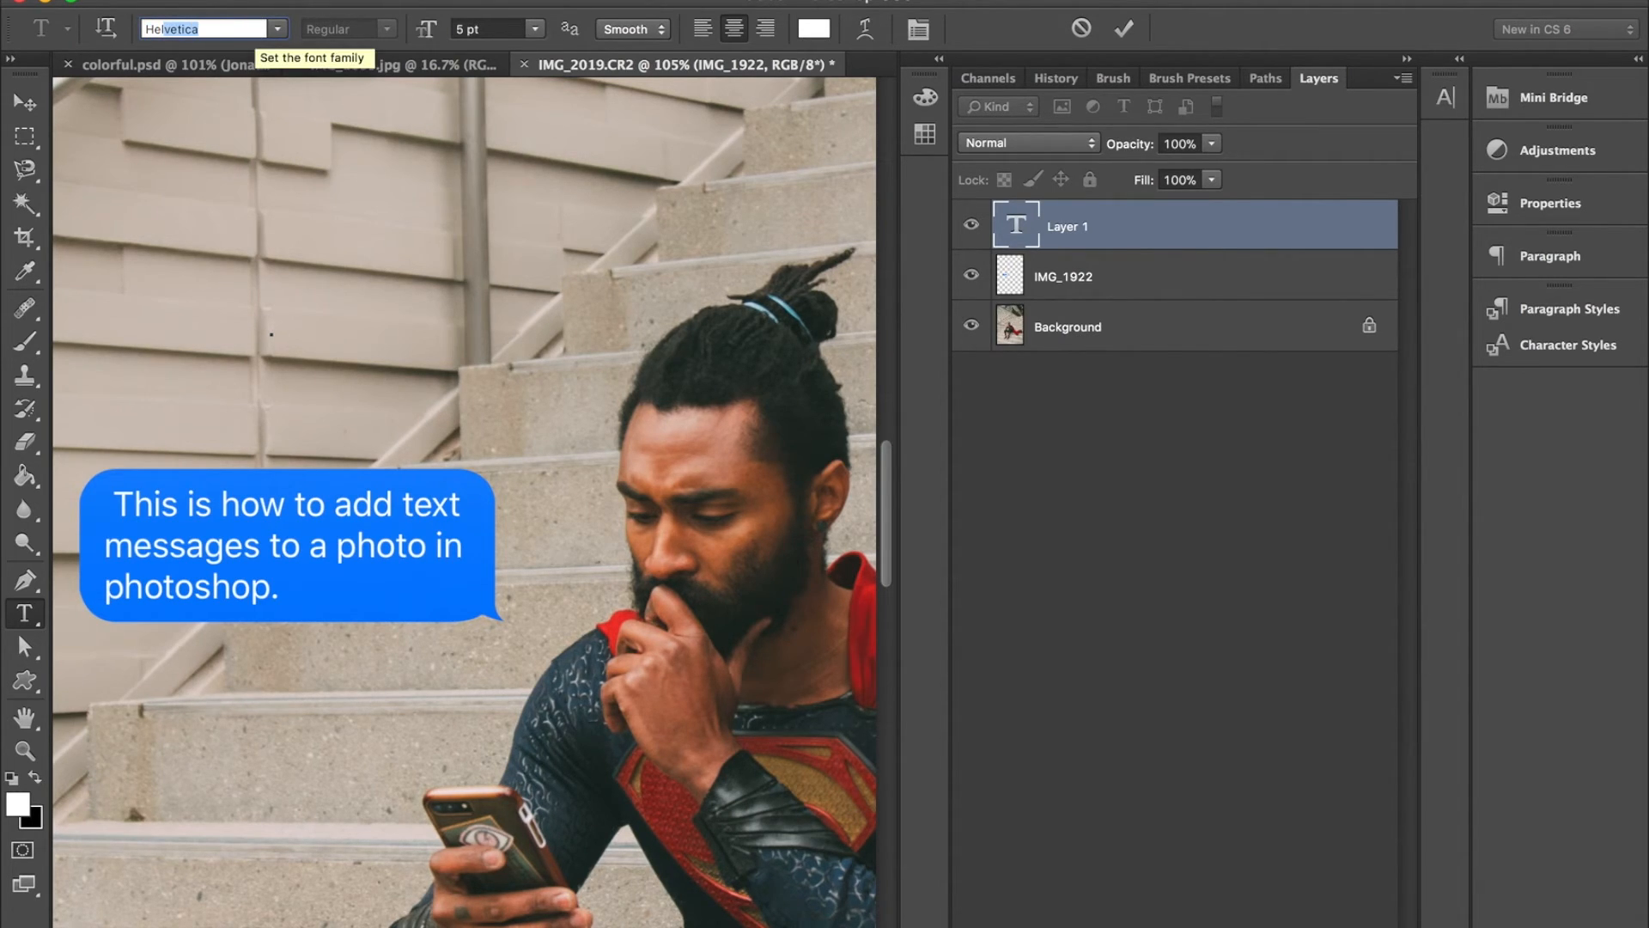
click(204, 25)
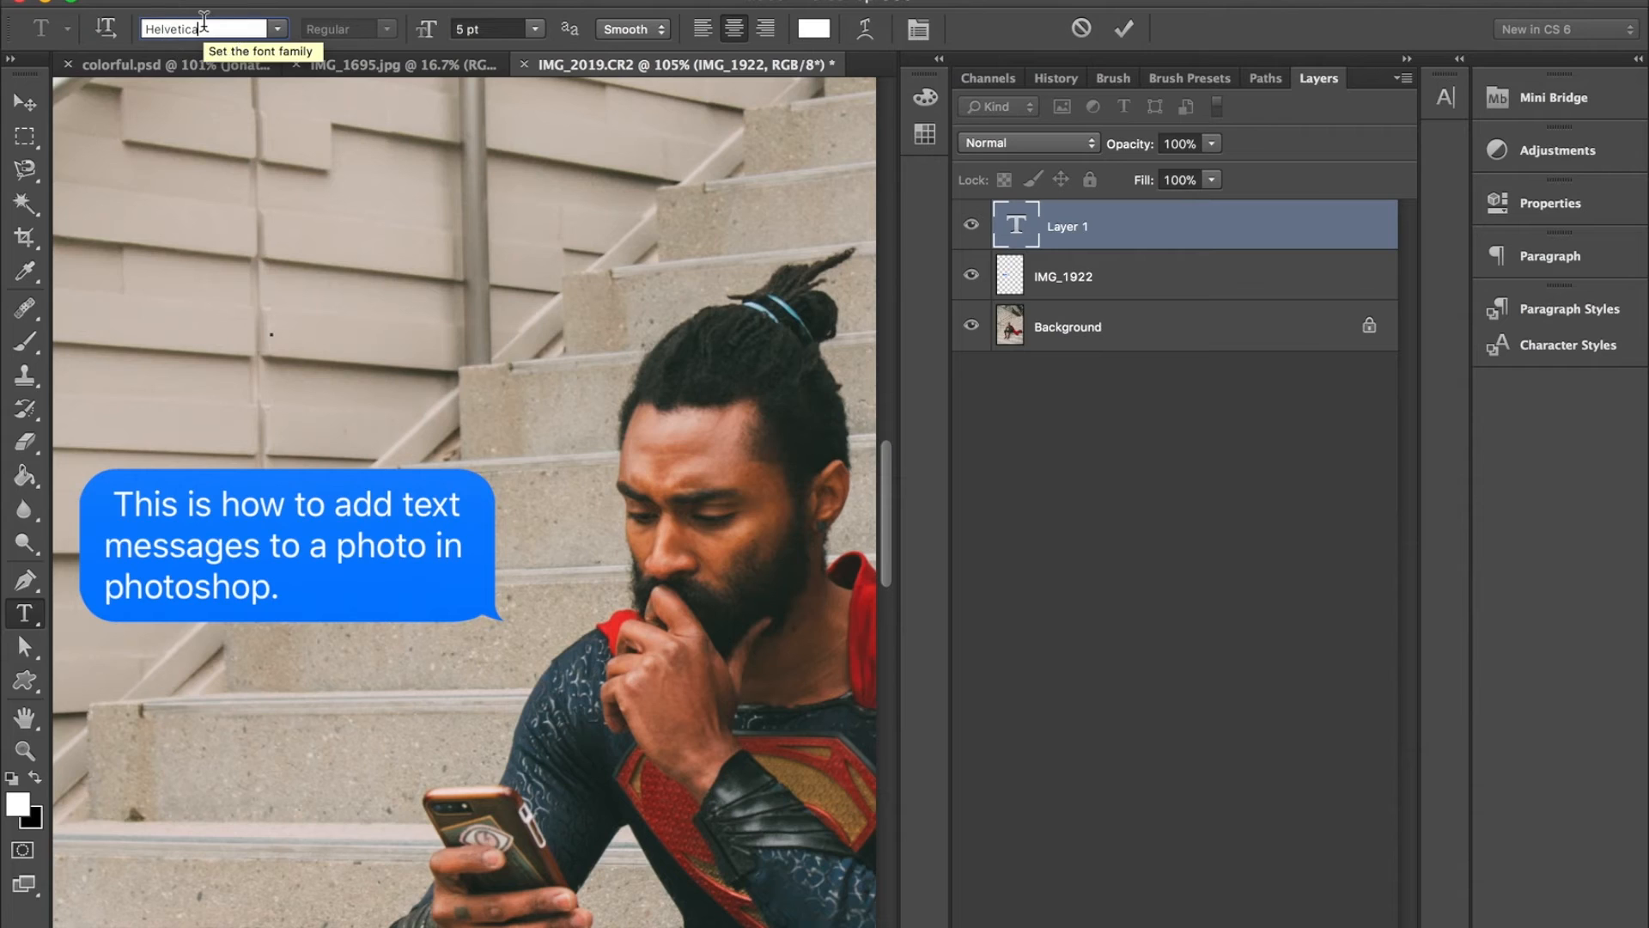
key(Down)
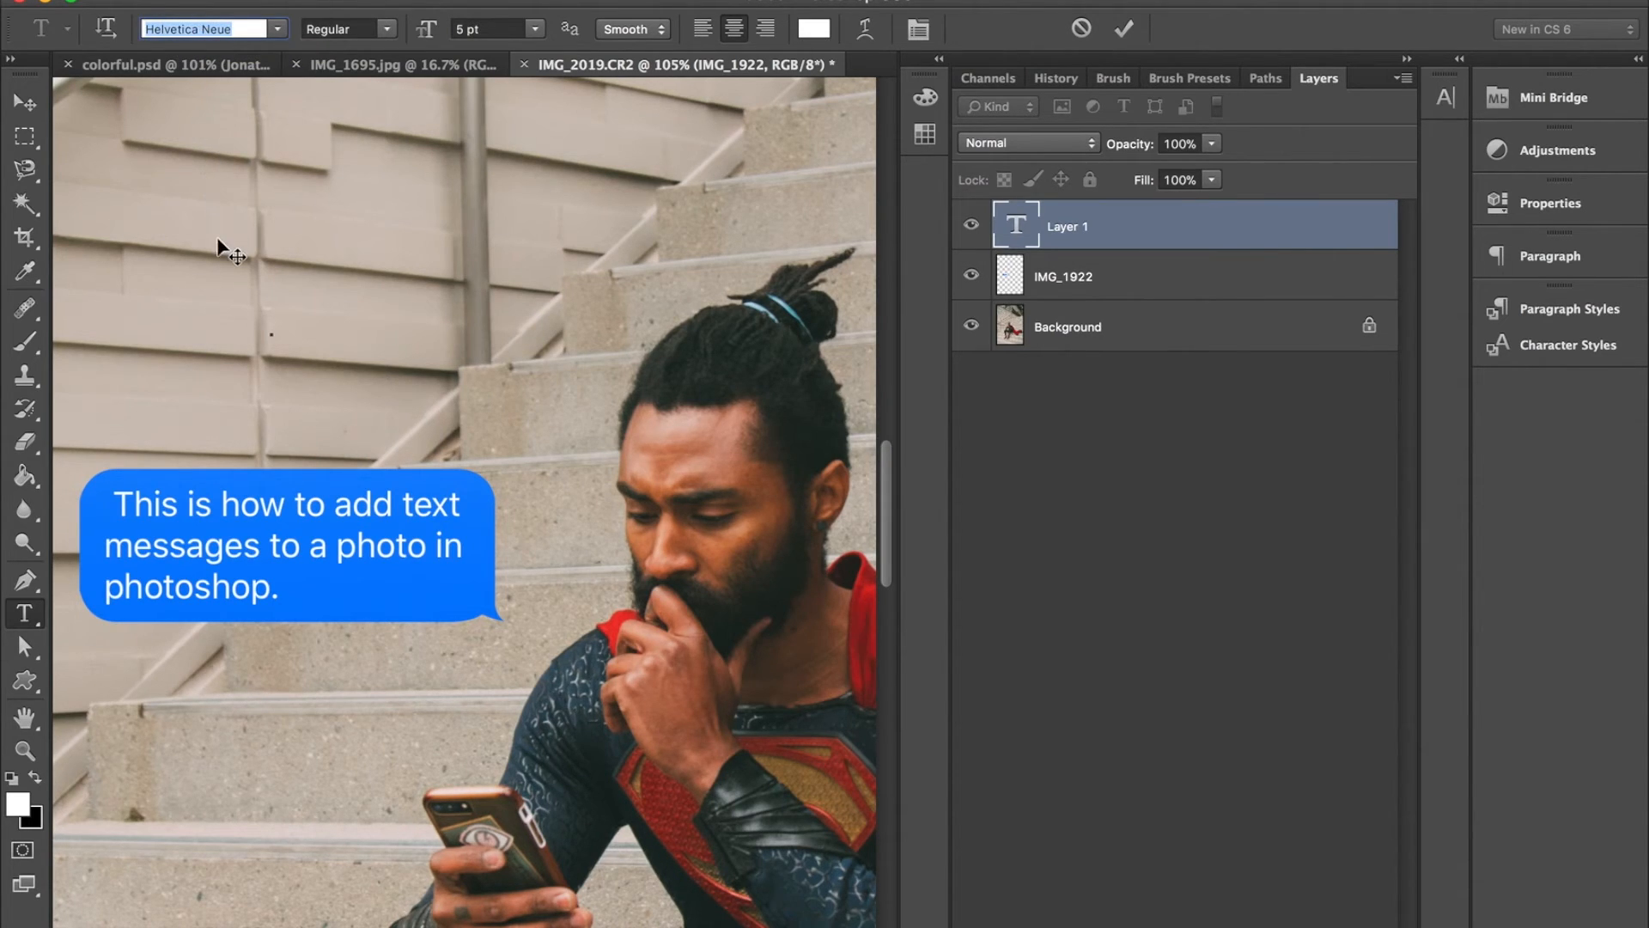
key(Return)
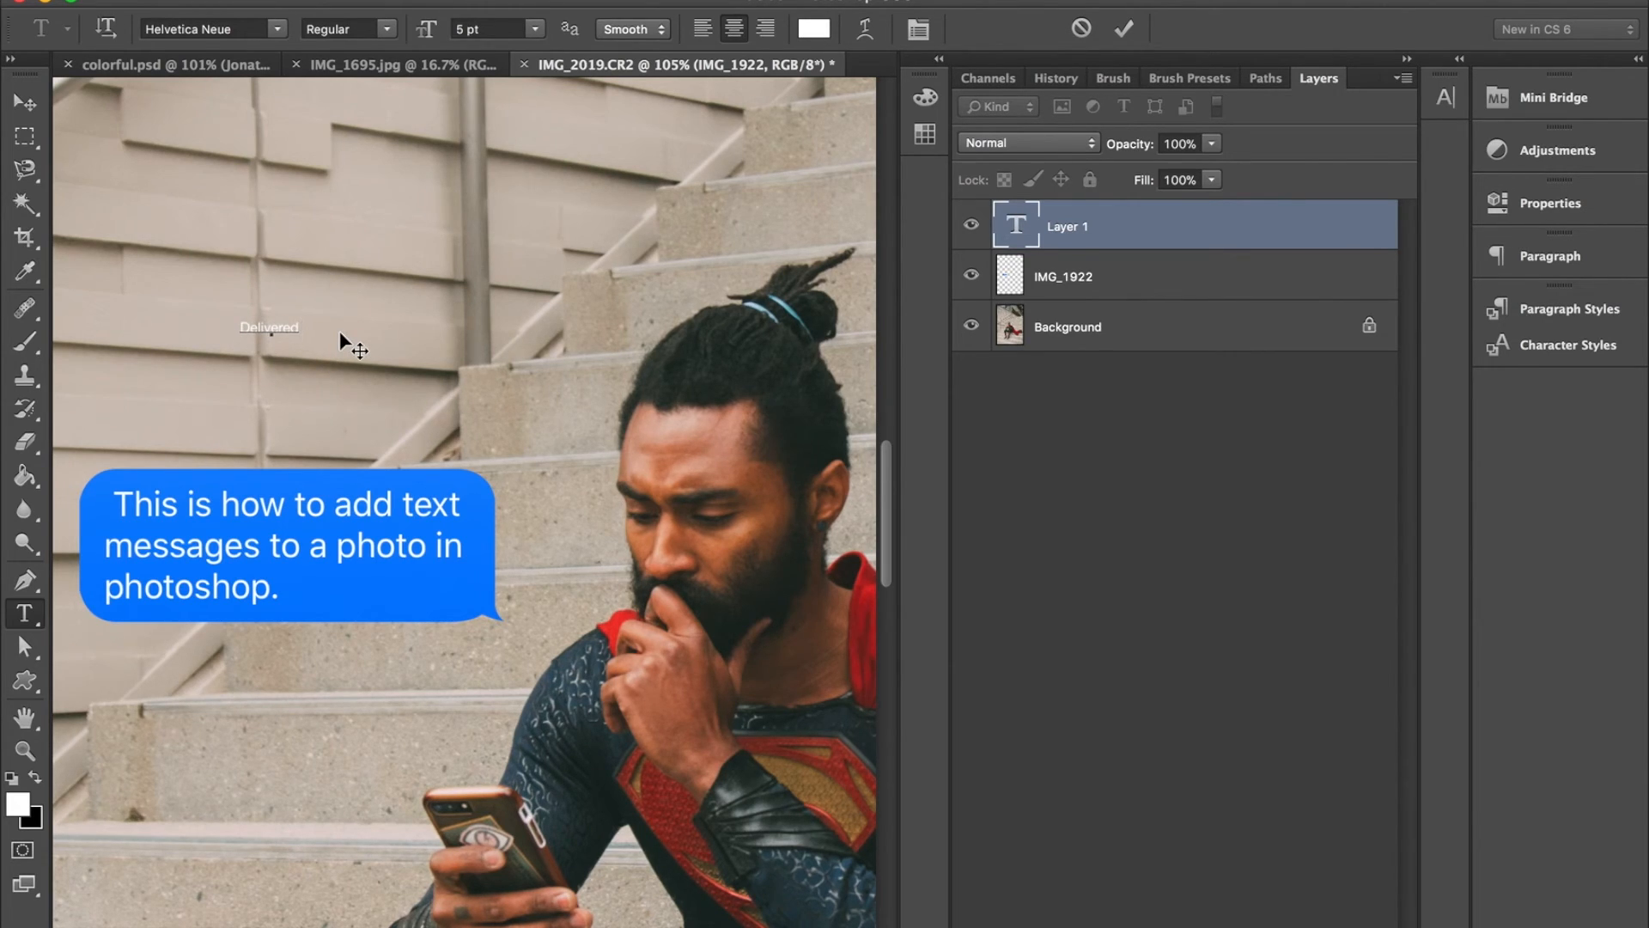
text(15:00)
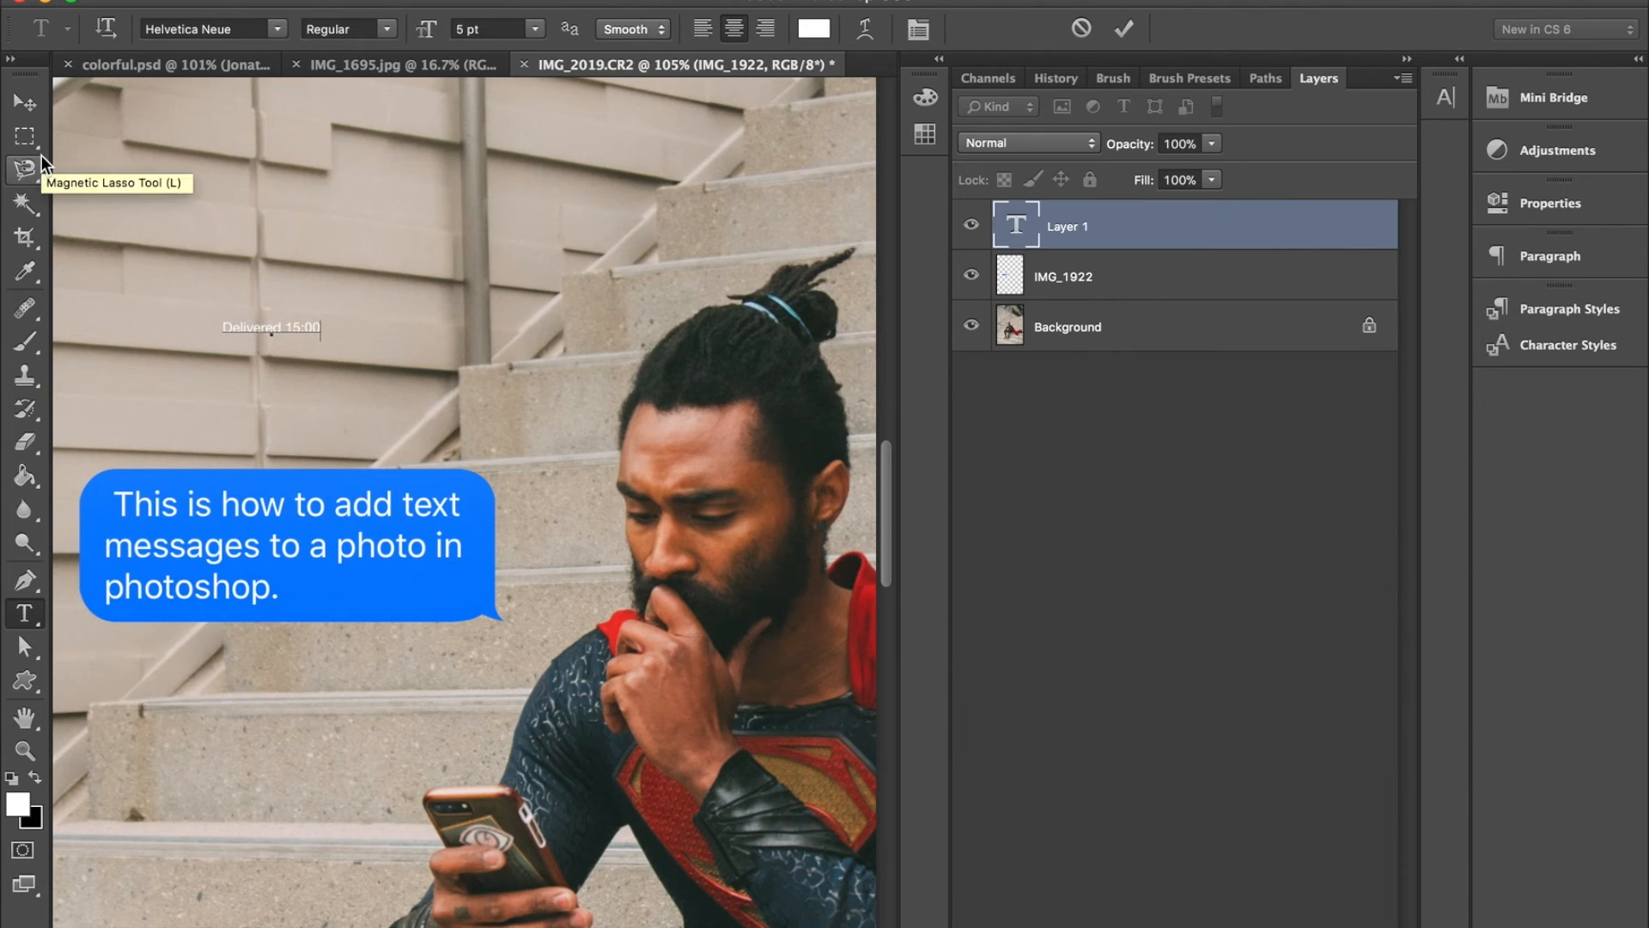
key(BackSpace)
key(BackSpace)
key(BackSpace)
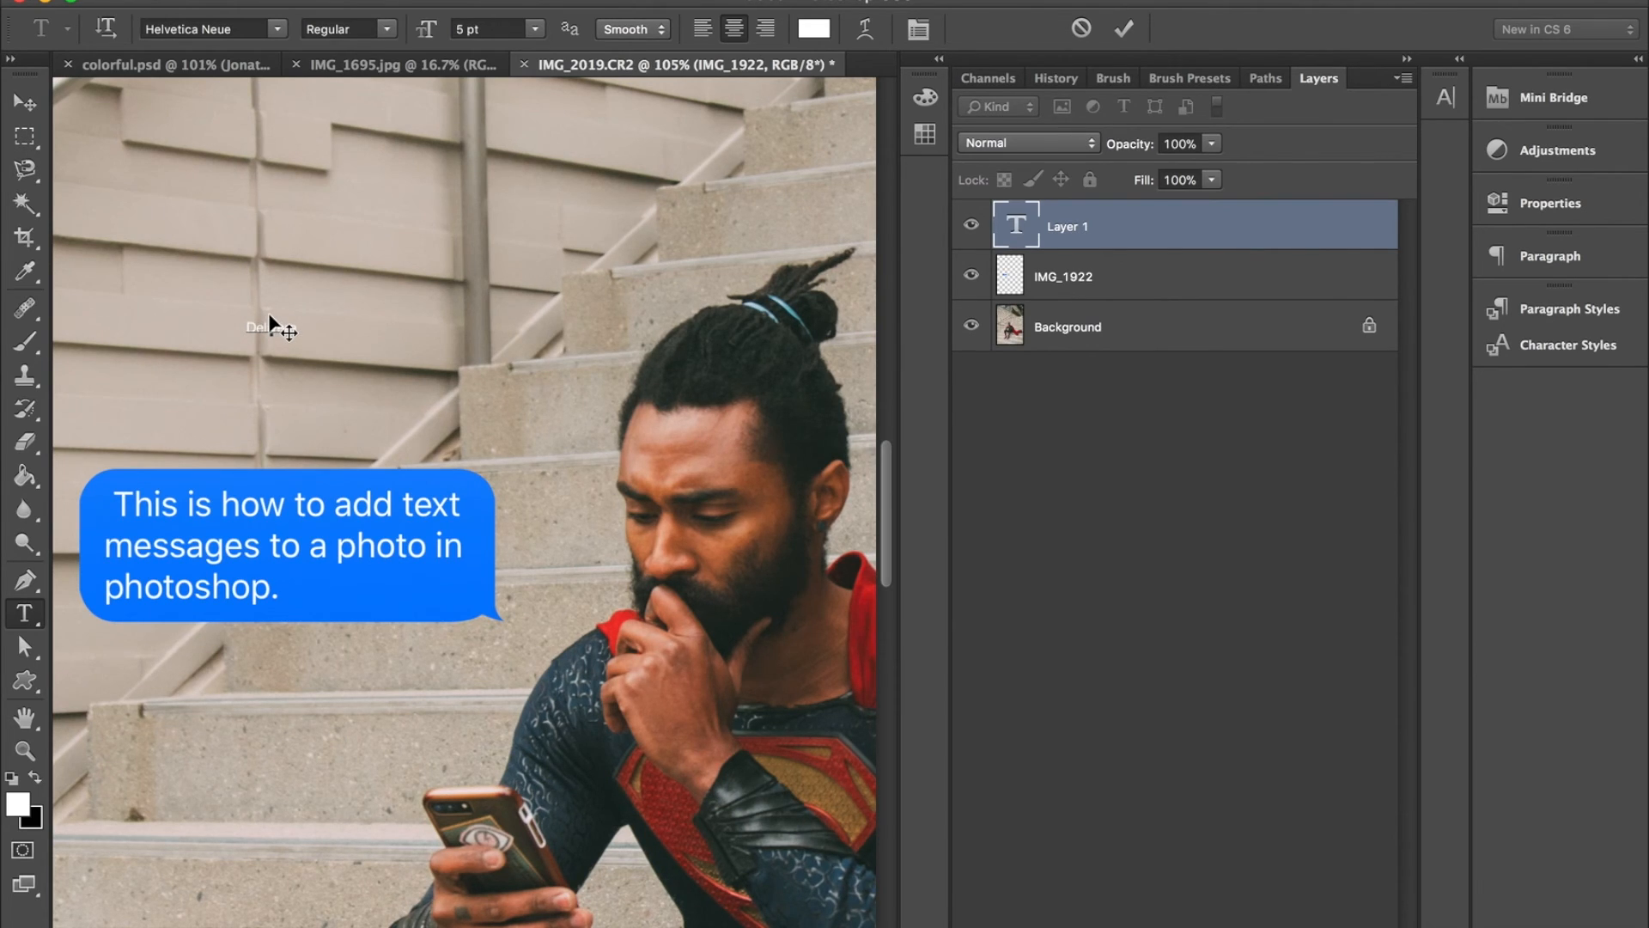
- Finish the "Delivered" text and move it down to just above the message bubble's upper edge
click(24, 102)
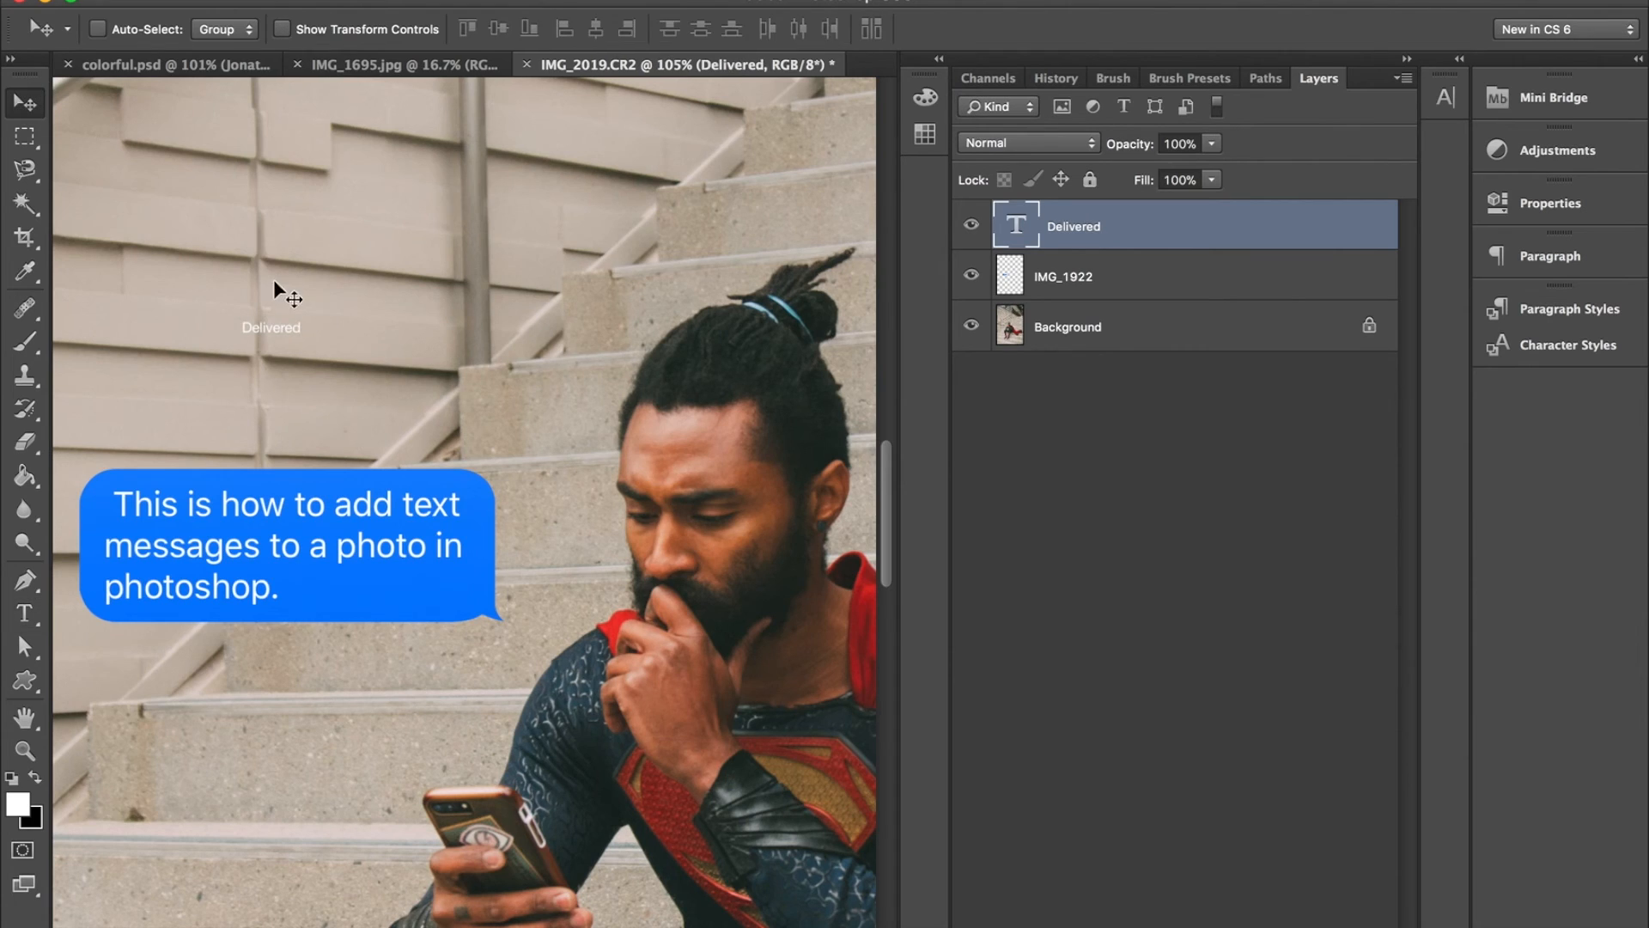
drag(281, 327, 276, 445)
- Add a separate text layer reading "Read" below the message bubble and shift it toward the bubble's tail
key(t)
click(290, 657)
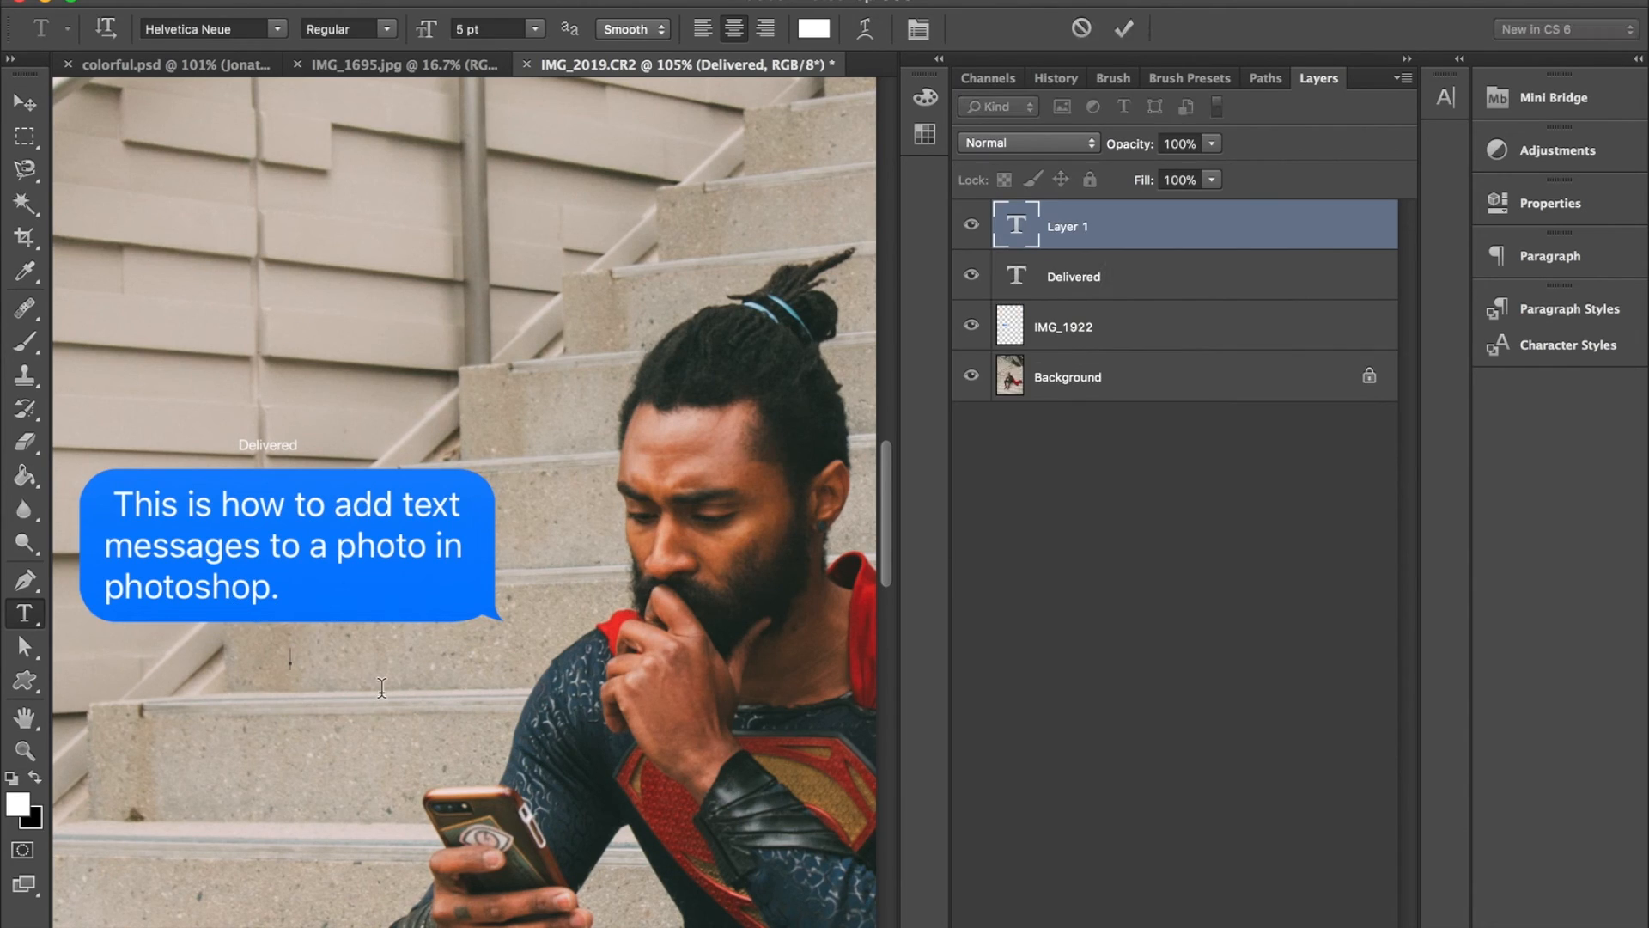
text(Read)
click(38, 110)
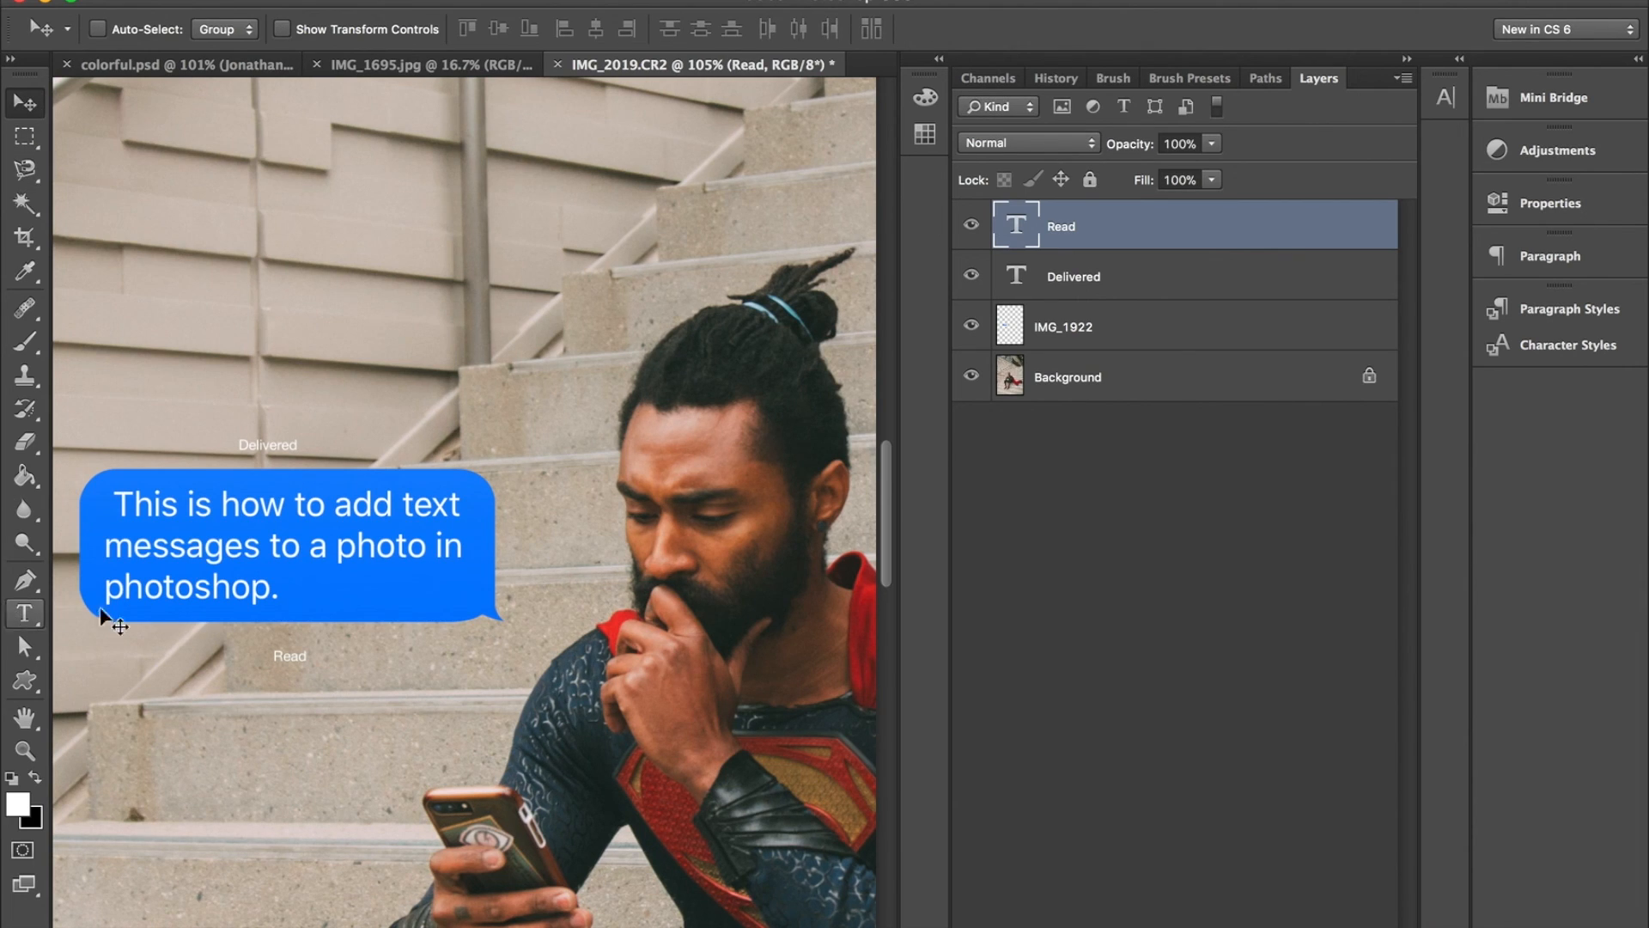
drag(277, 660, 368, 653)
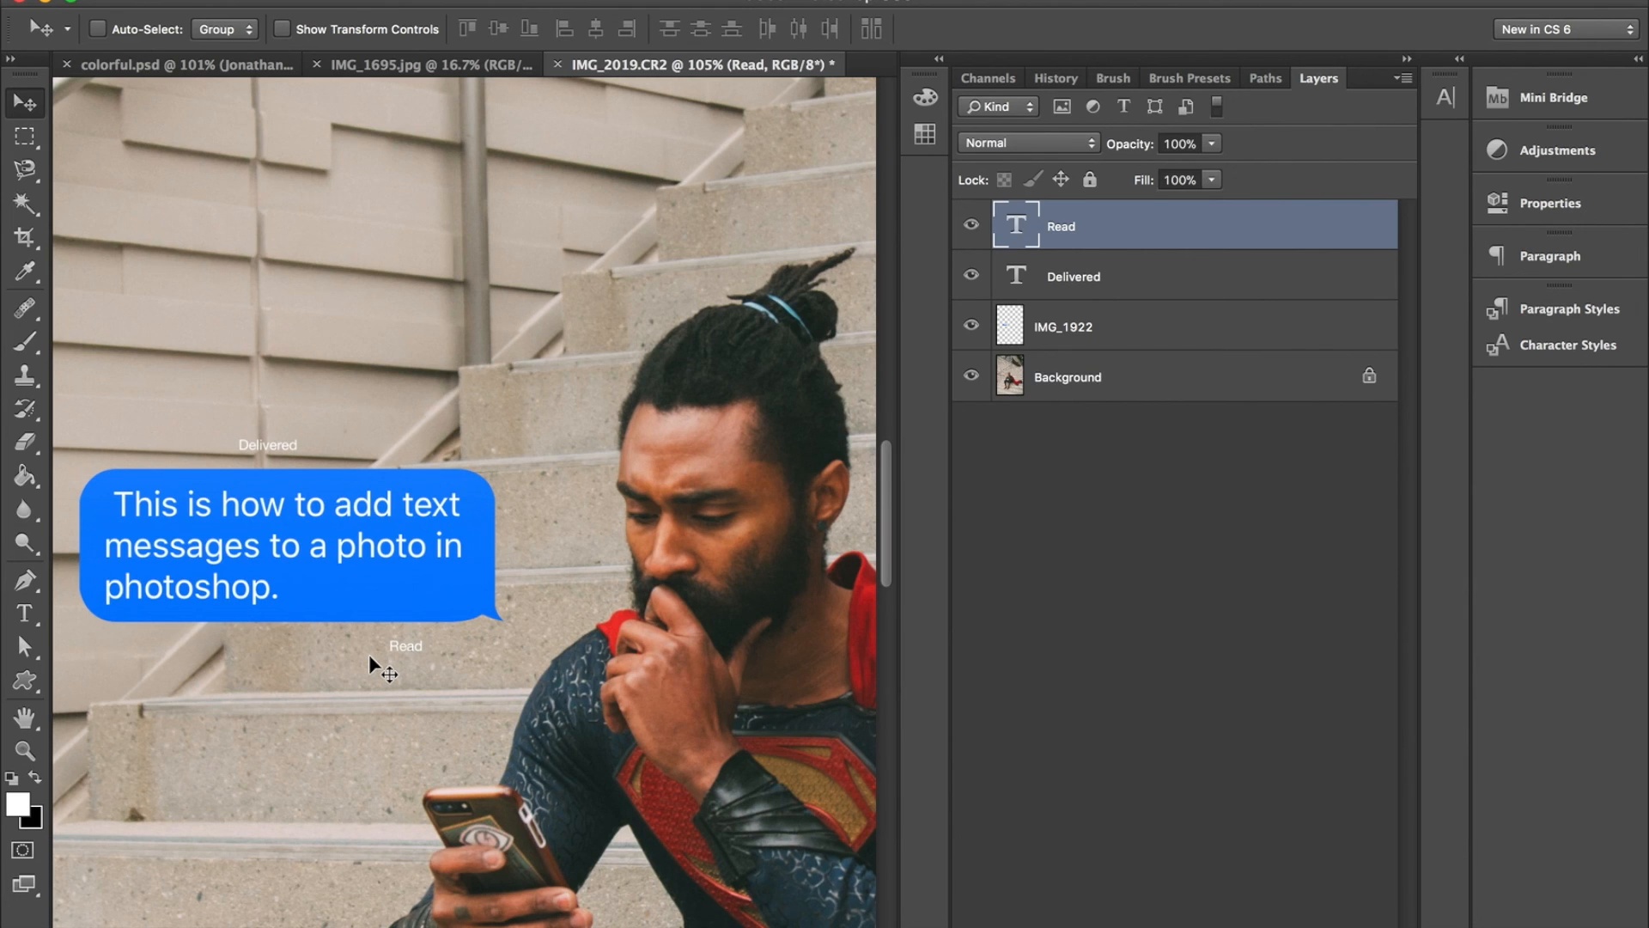
key(super+0)
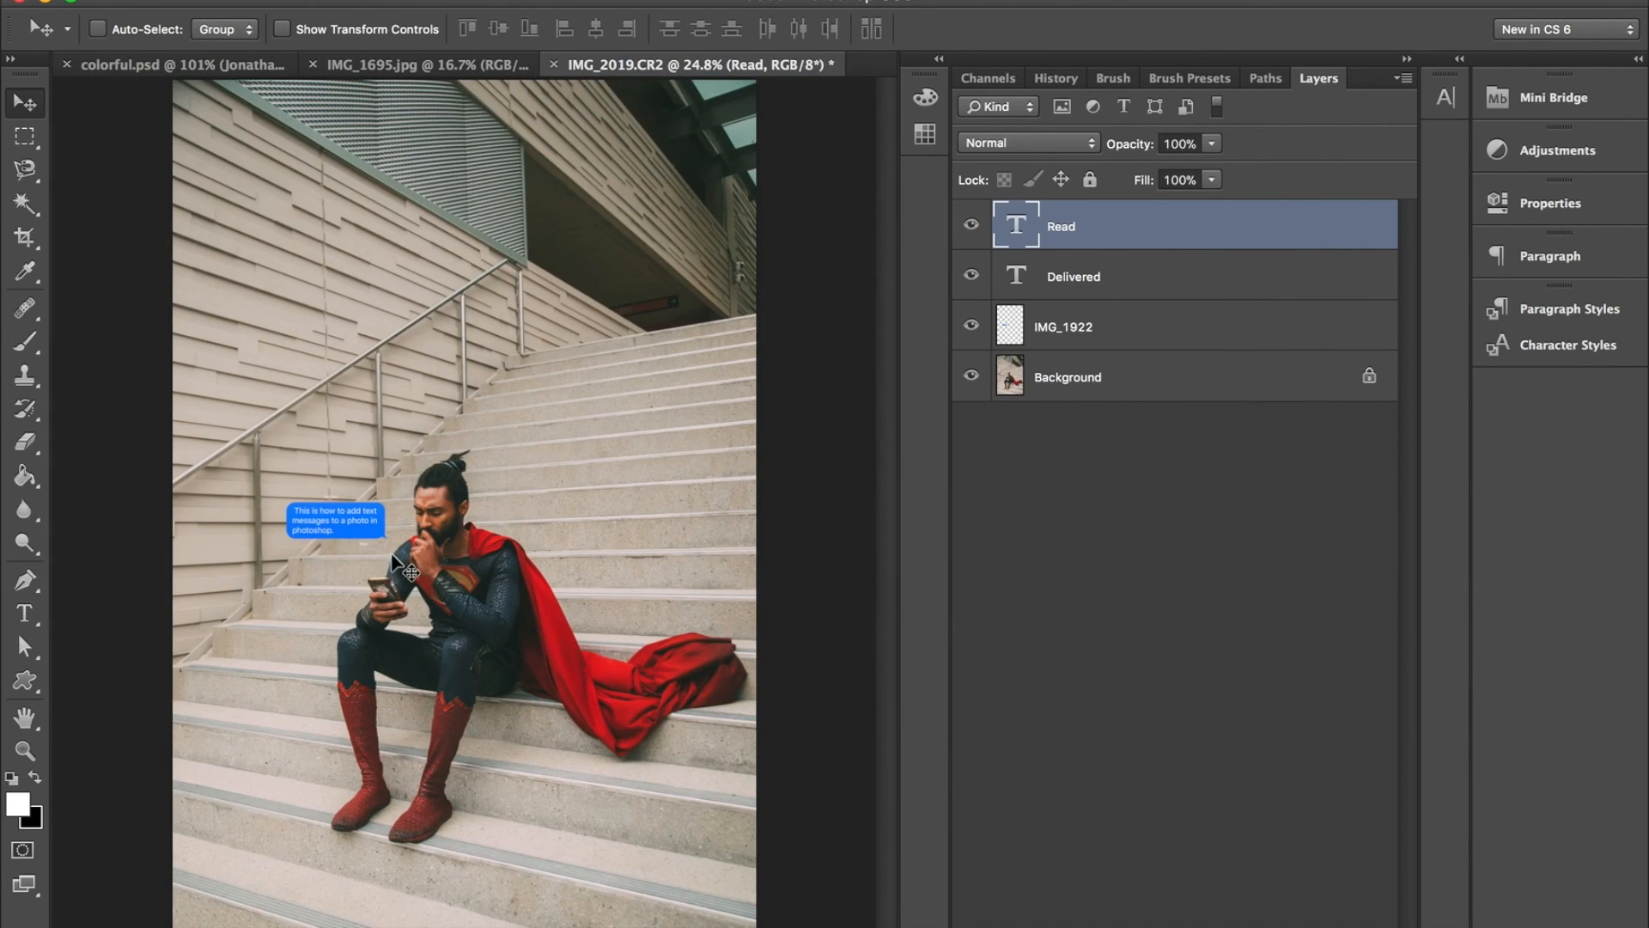